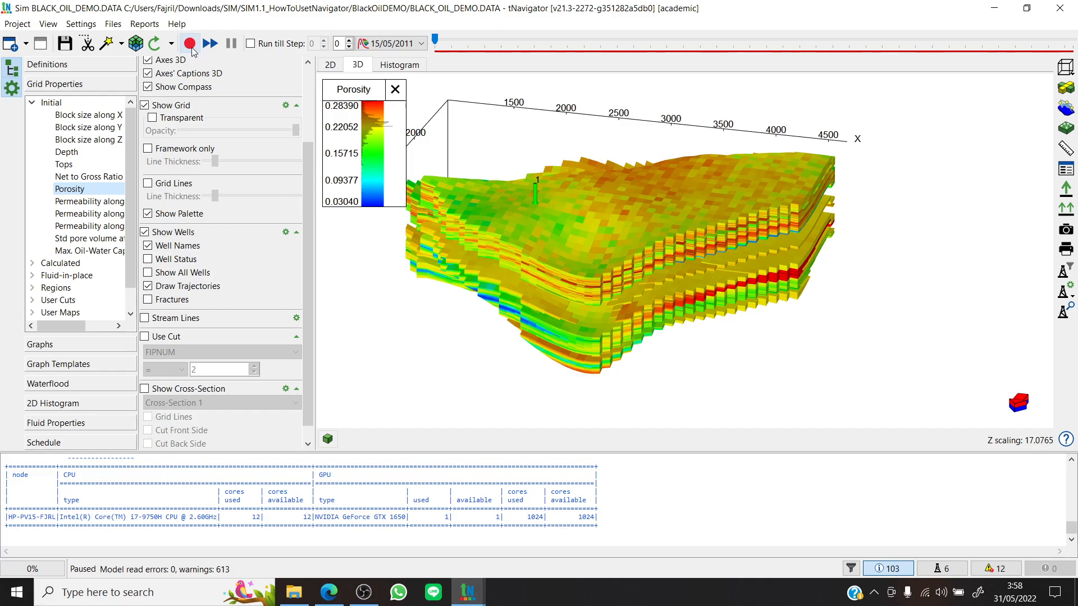
Step: Run the simulation, pause it at time step 34, and move the timeline back to step 0
{"action": "left_click", "coordinate": [192, 50]}
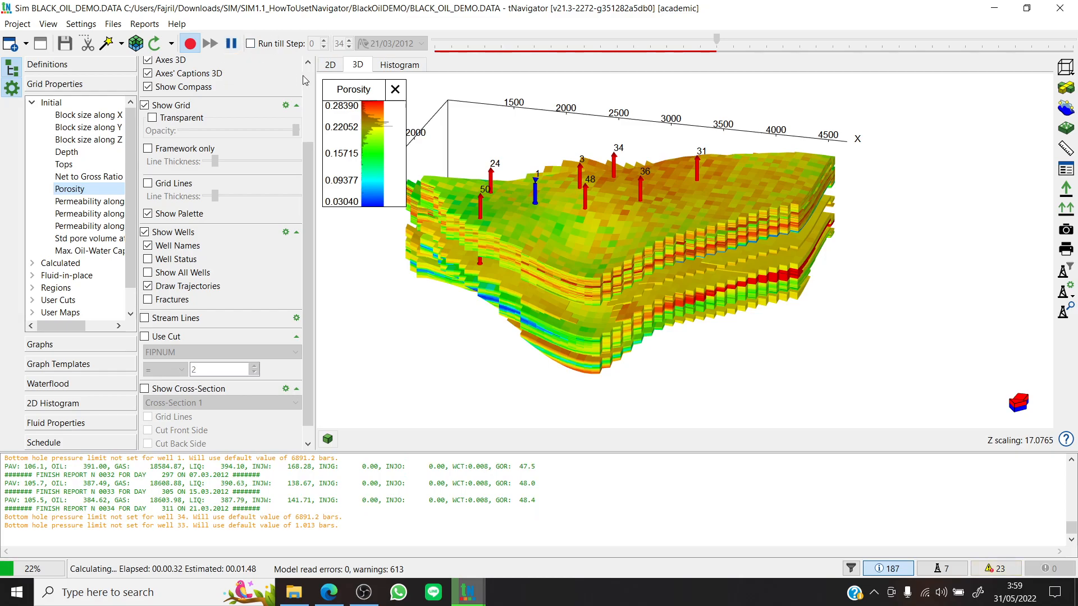
{"action": "left_click", "coordinate": [230, 44]}
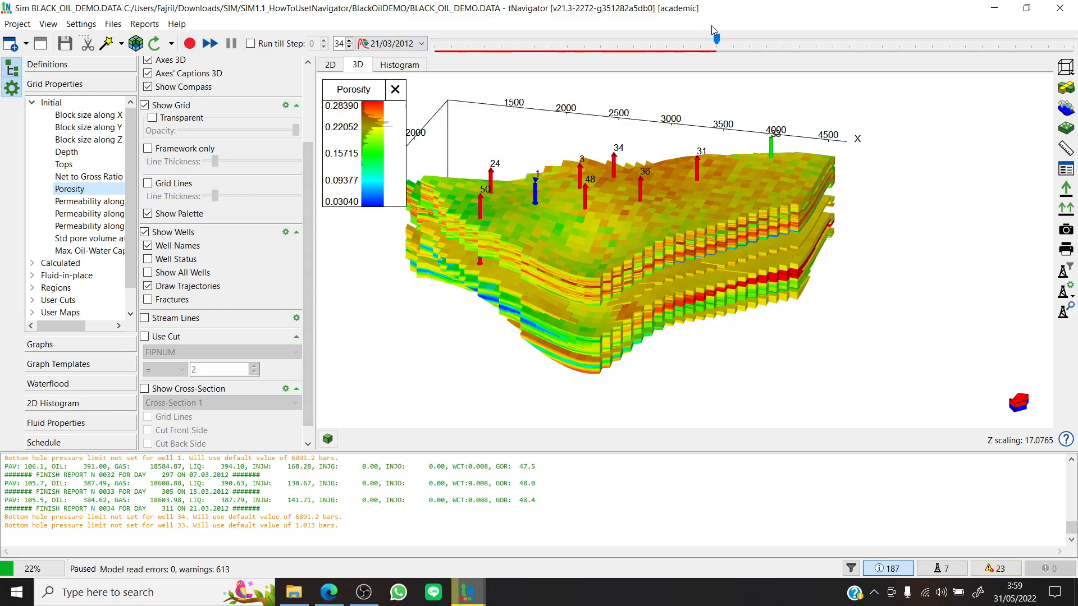
{"action": "mouse_move", "coordinate": [721, 39]}
{"action": "left_mouse_down"}
{"action": "mouse_move", "coordinate": [586, 40]}
{"action": "mouse_move", "coordinate": [713, 29]}
{"action": "mouse_move", "coordinate": [452, 45]}
{"action": "mouse_move", "coordinate": [717, 54]}
{"action": "left_mouse_up"}
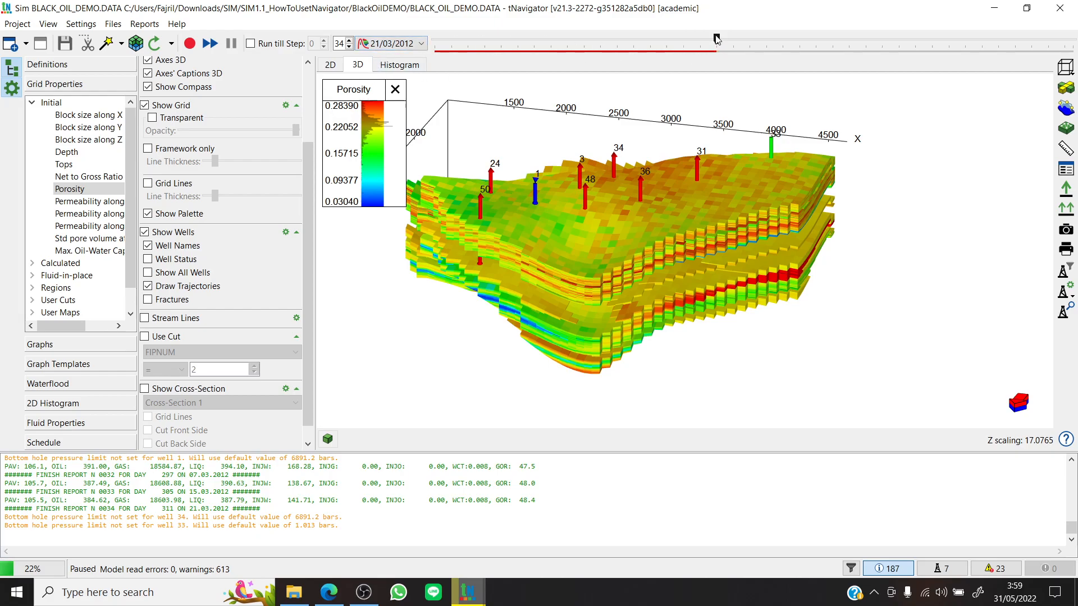
{"action": "left_click_drag", "start_coordinate": [709, 41], "coordinate": [434, 43]}
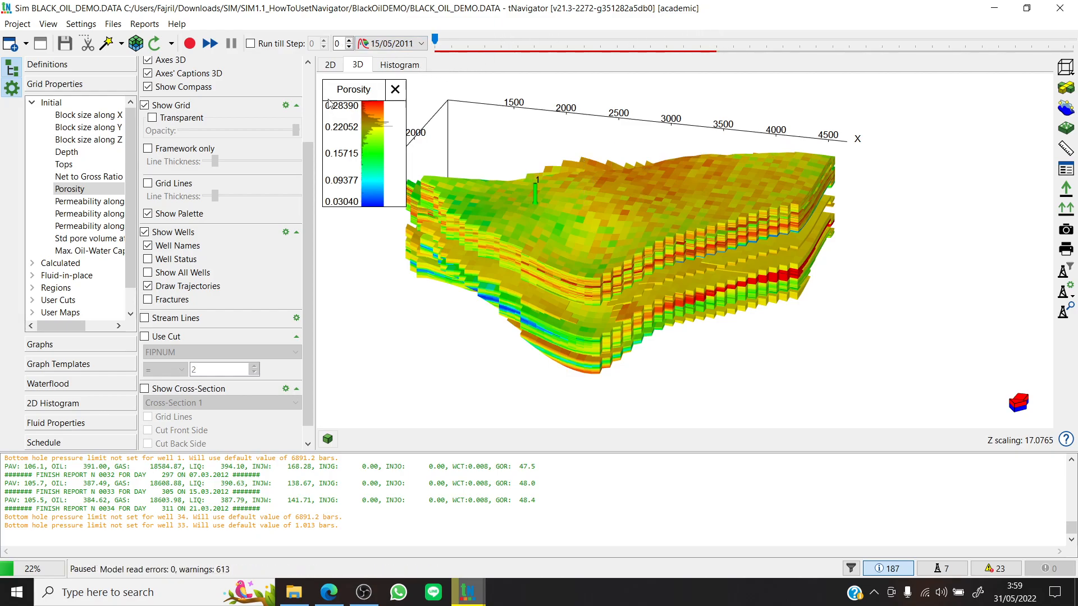
Step: Collapse the Initial grid properties and display the calculated Pressure property on the 3D grid
{"action": "left_click", "coordinate": [32, 102]}
{"action": "left_click", "coordinate": [33, 115]}
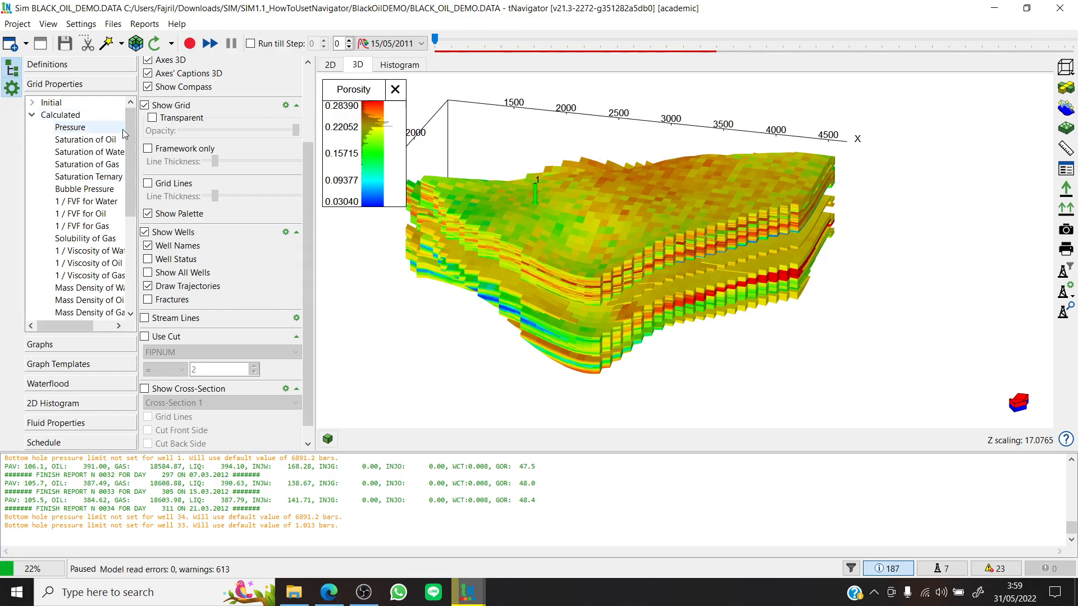
{"action": "mouse_move", "coordinate": [130, 133]}
{"action": "left_mouse_down"}
{"action": "mouse_move", "coordinate": [135, 197]}
{"action": "mouse_move", "coordinate": [127, 123]}
{"action": "left_mouse_up"}
{"action": "left_click", "coordinate": [70, 127]}
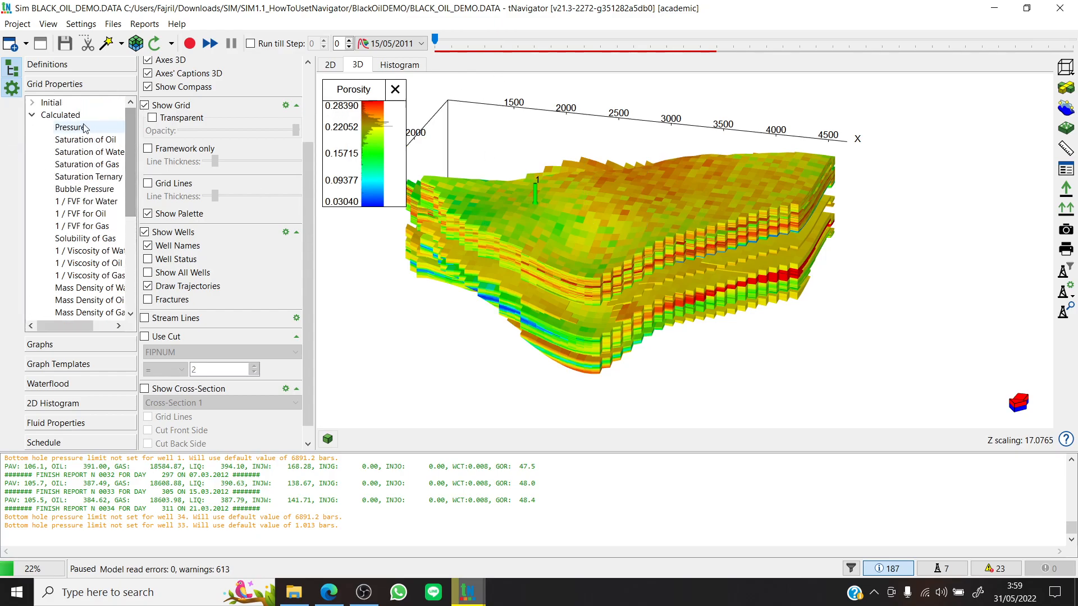
Step: Scrub through the calculated time steps up to step 34 and back to step 18 to examine the pressure distribution
{"action": "left_click_drag", "start_coordinate": [435, 41], "coordinate": [513, 56]}
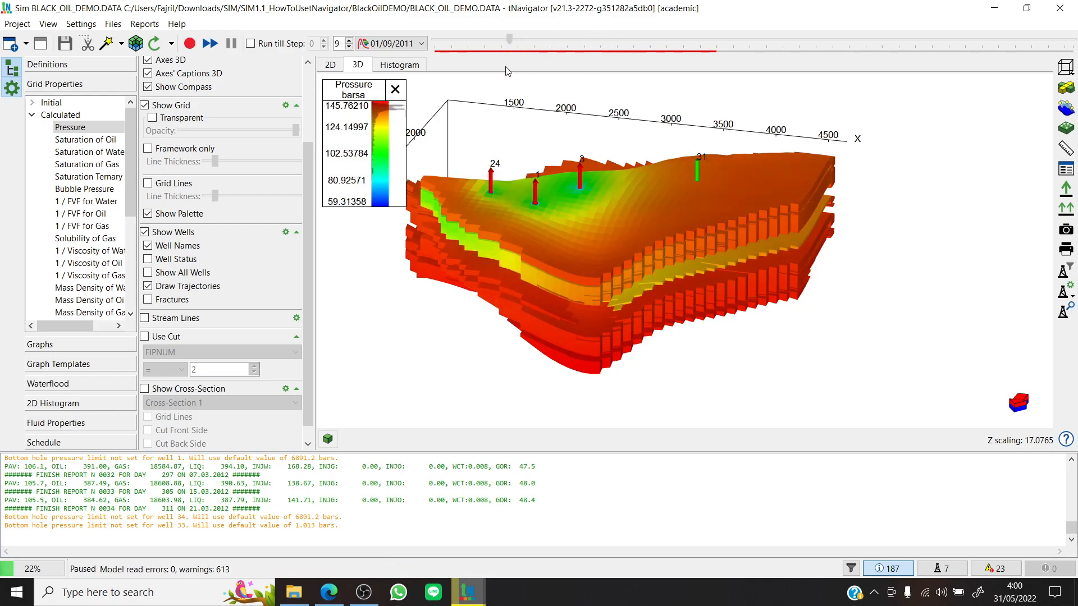
{"action": "left_click_drag", "start_coordinate": [511, 65], "coordinate": [715, 48]}
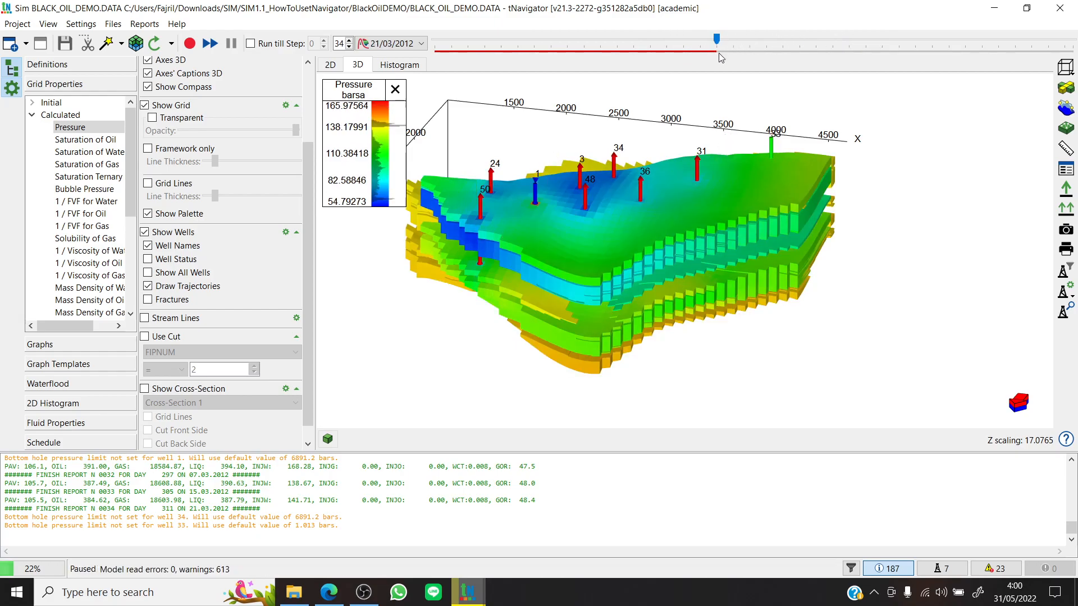
{"action": "left_click_drag", "start_coordinate": [716, 39], "coordinate": [631, 54]}
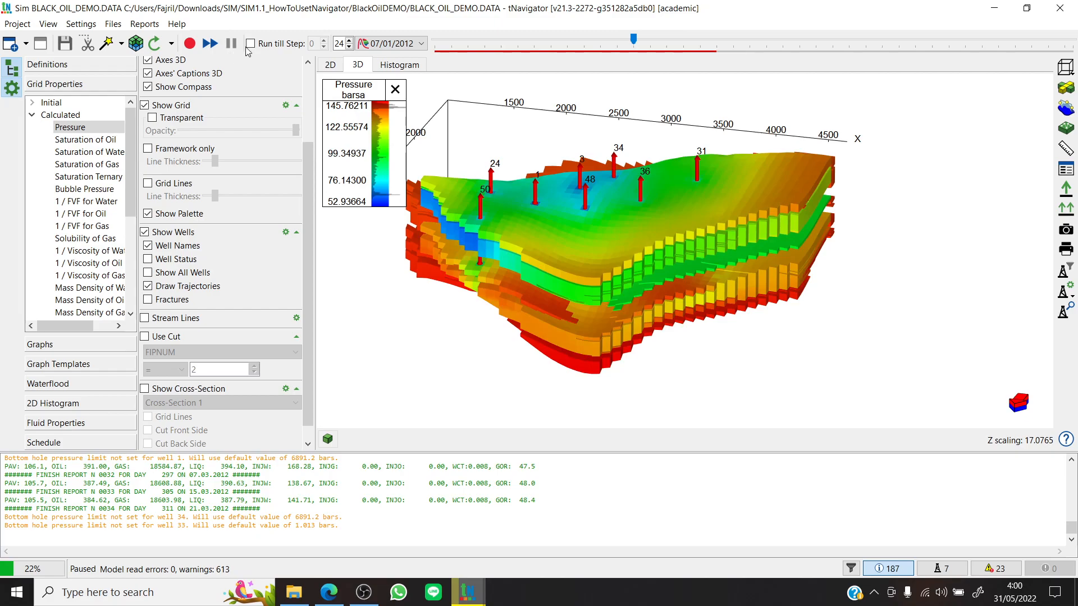
{"action": "left_click", "coordinate": [207, 51]}
{"action": "left_click_drag", "start_coordinate": [706, 42], "coordinate": [585, 50]}
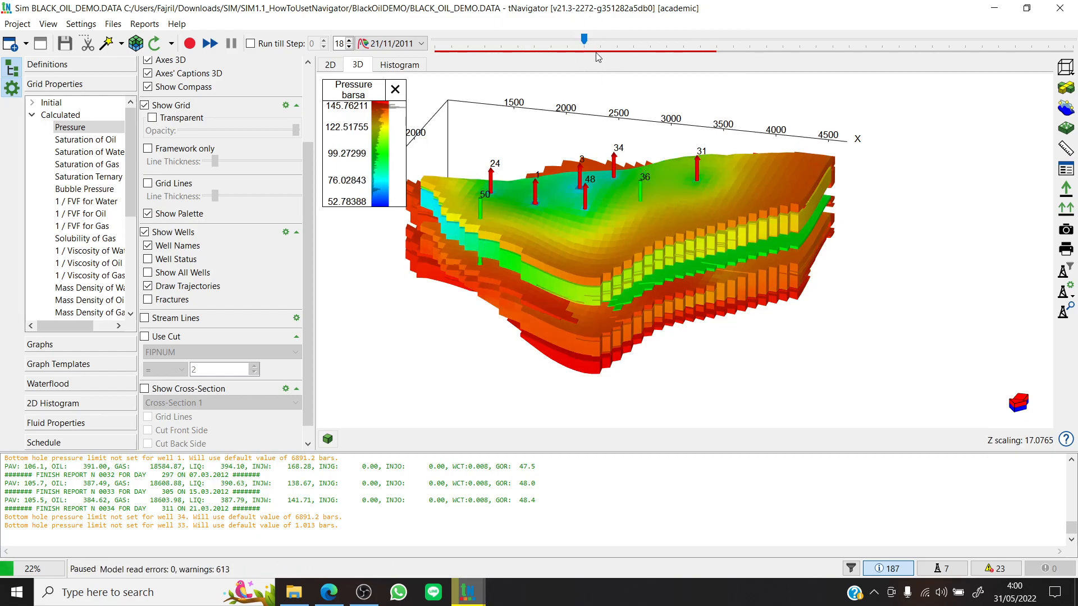
Step: Resume the calculation through its final time step, scrub the pressure results, and set the timeline to step 5
{"action": "left_click", "coordinate": [191, 43]}
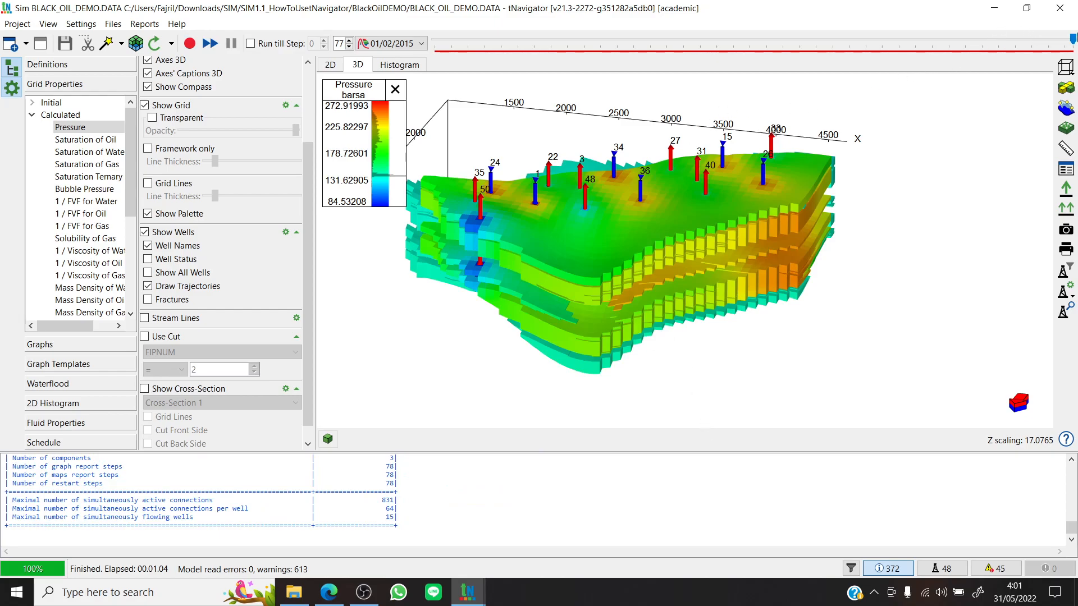
{"action": "left_click_drag", "start_coordinate": [1073, 40], "coordinate": [534, 40]}
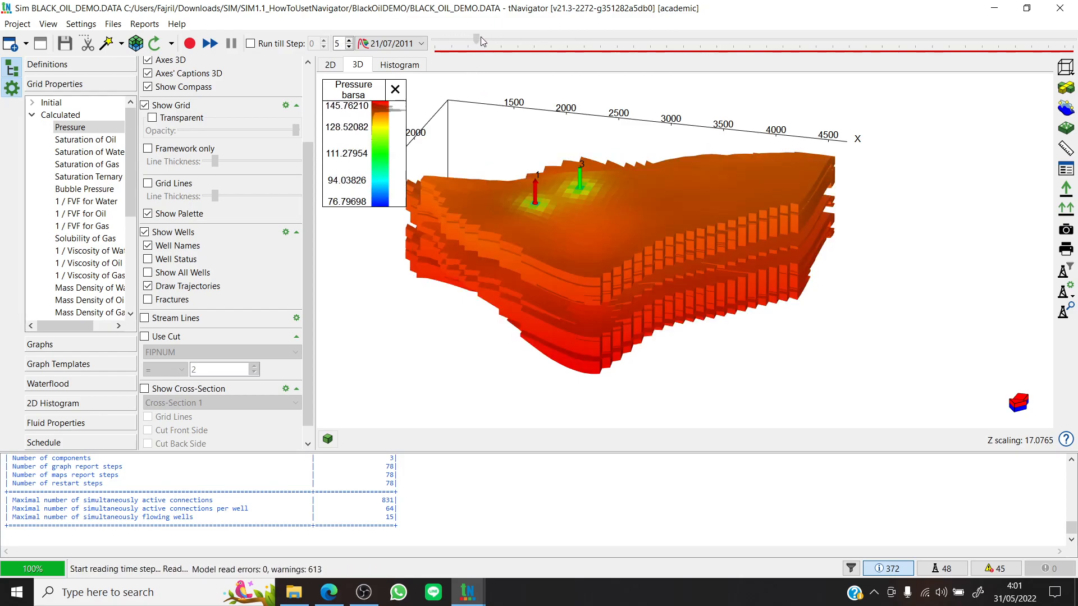
{"action": "left_click_drag", "start_coordinate": [552, 48], "coordinate": [1075, 40]}
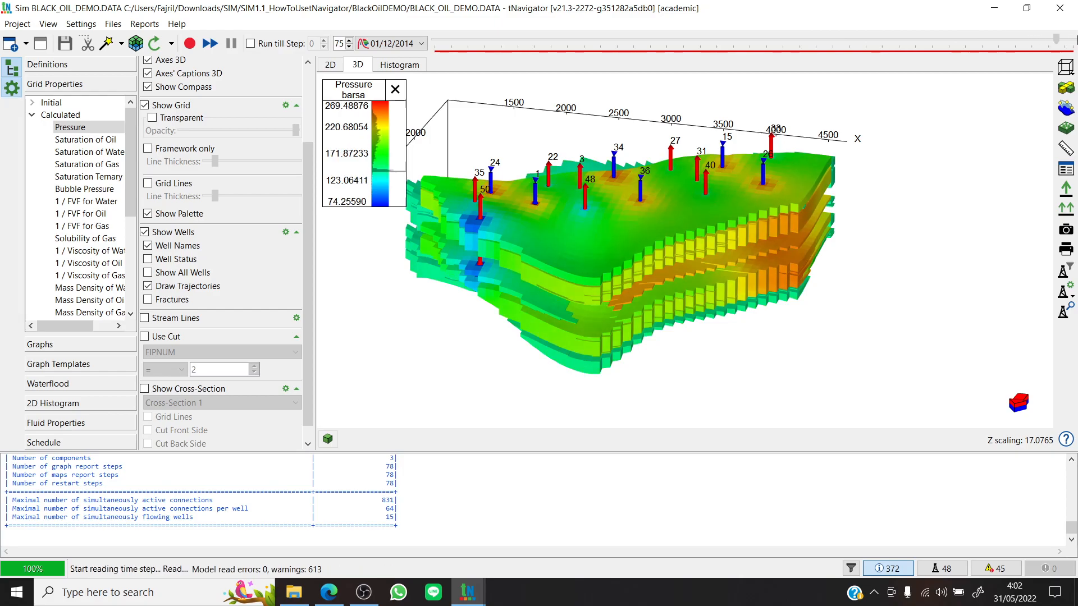
{"action": "left_click_drag", "start_coordinate": [835, 51], "coordinate": [476, 51]}
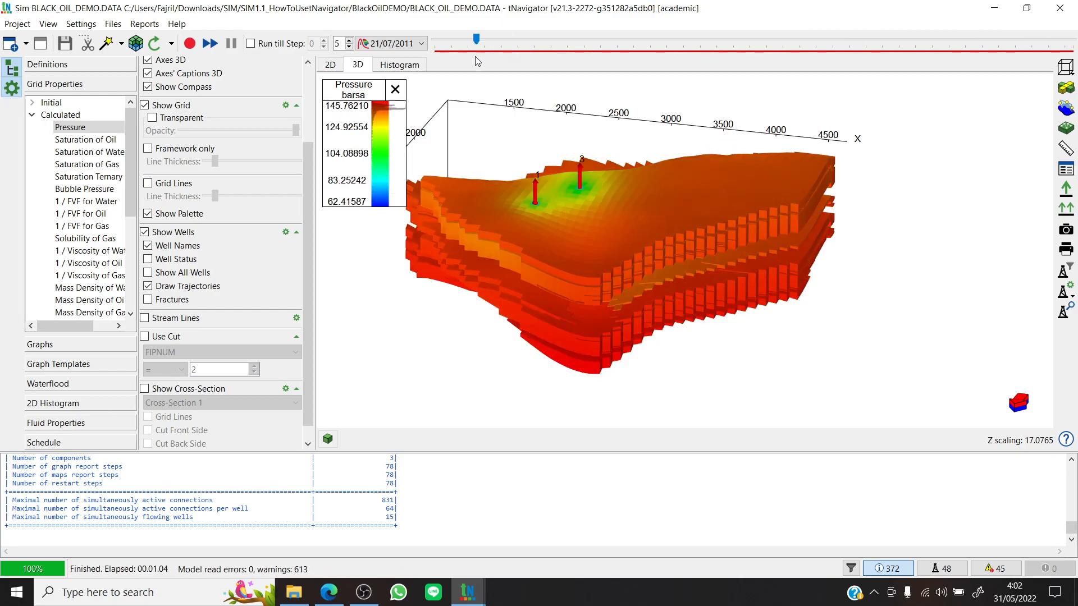
Step: Switch the pressure palette to set bounds and enter a maximum of 150
{"action": "right_click", "coordinate": [379, 142]}
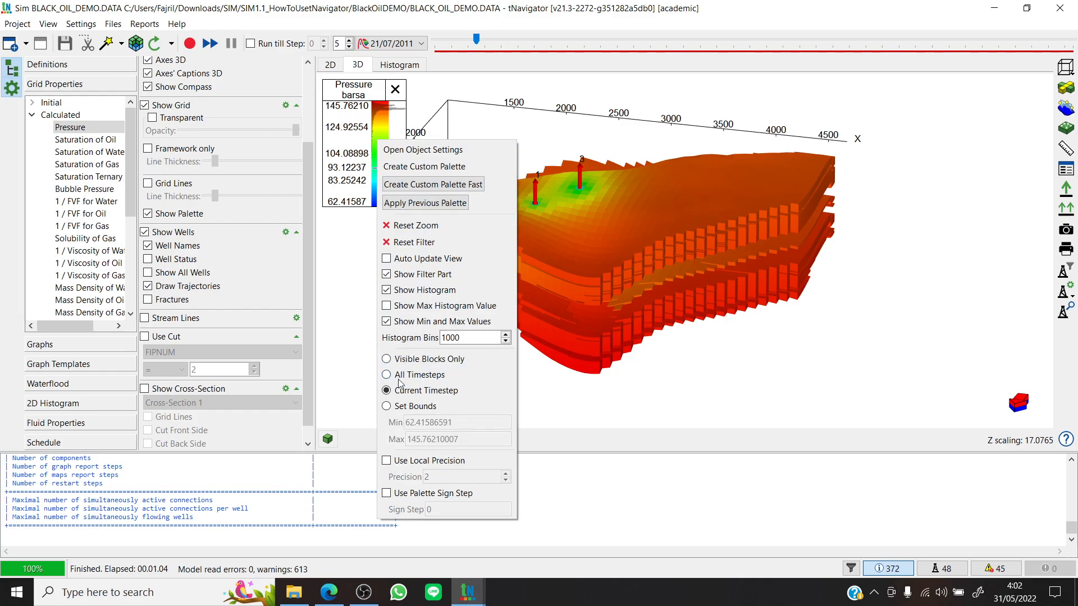
{"action": "left_click", "coordinate": [415, 406]}
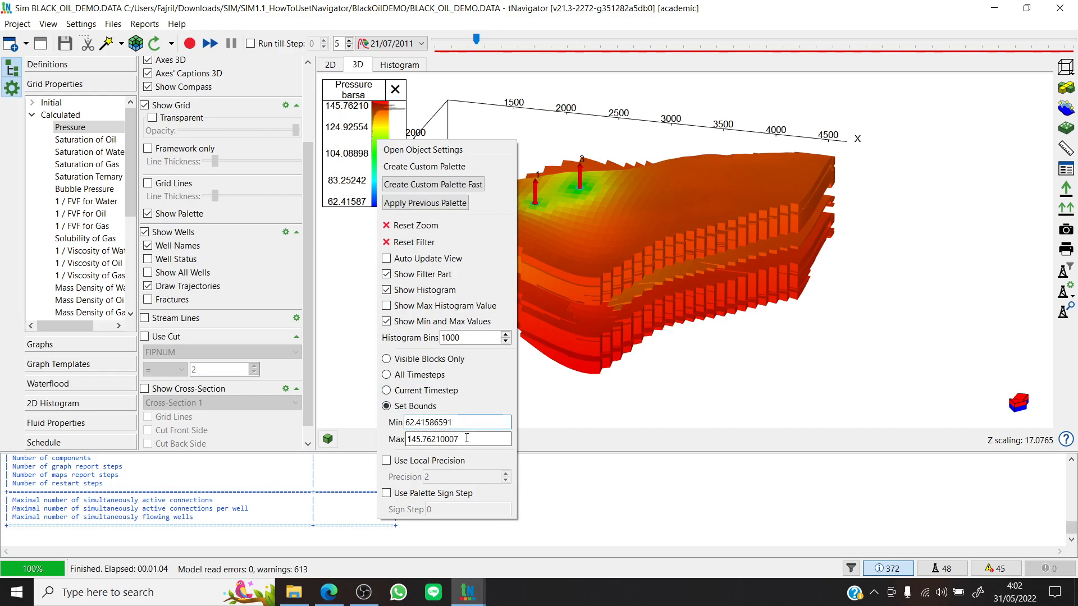
{"action": "left_click_drag", "start_coordinate": [466, 439], "coordinate": [402, 438]}
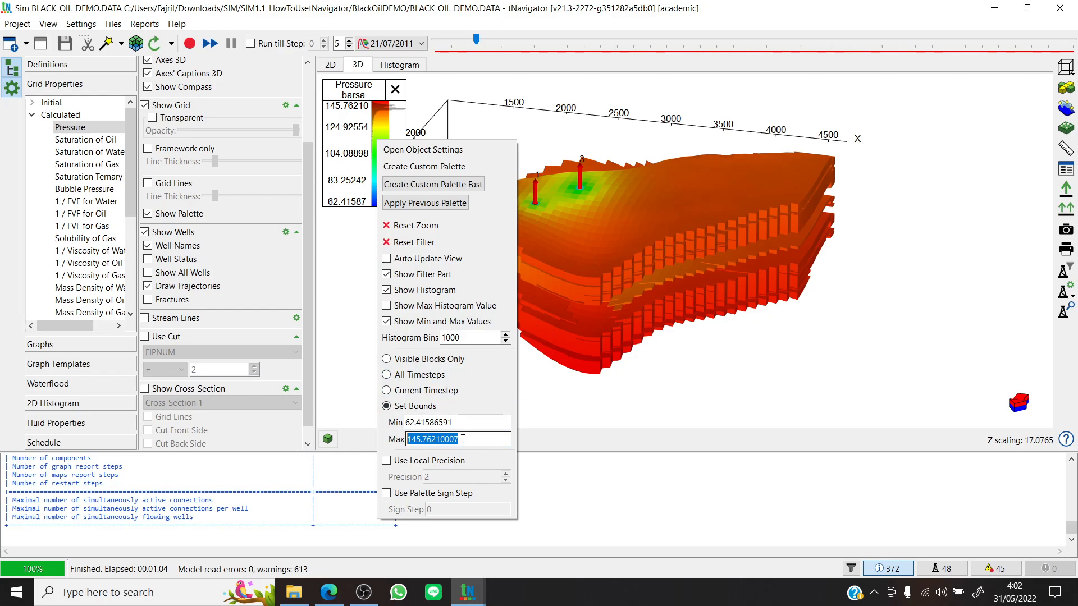
{"action": "type", "text": "1"}
Step: Set the minimum bound of the pressure palette to 50
{"action": "left_click", "coordinate": [476, 422]}
{"action": "left_click_drag", "start_coordinate": [417, 425], "coordinate": [453, 421]}
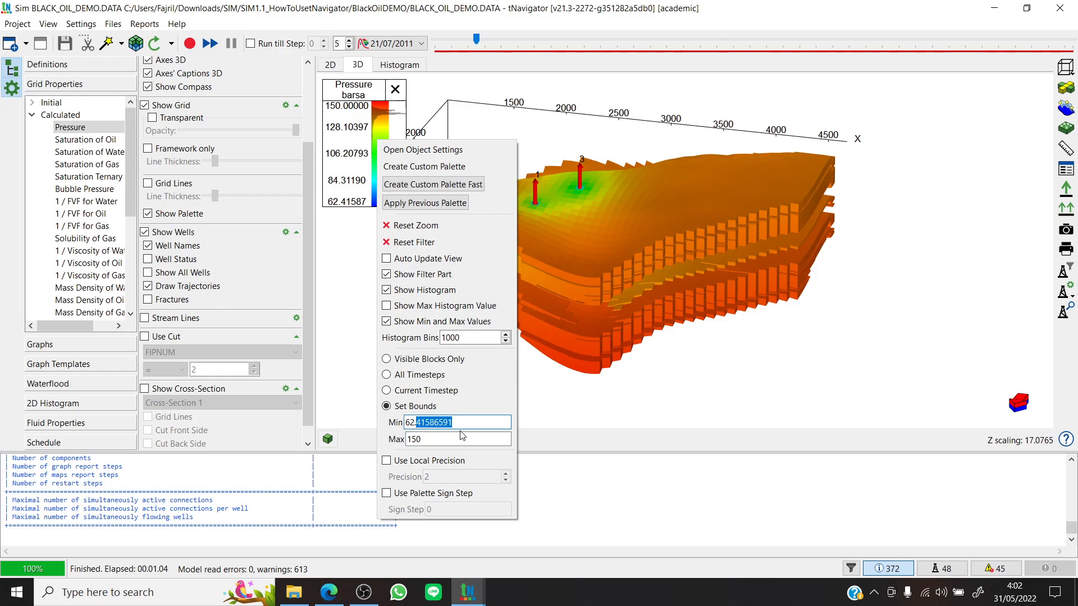
{"action": "key", "text": "Escape"}
{"action": "right_click", "coordinate": [376, 153]}
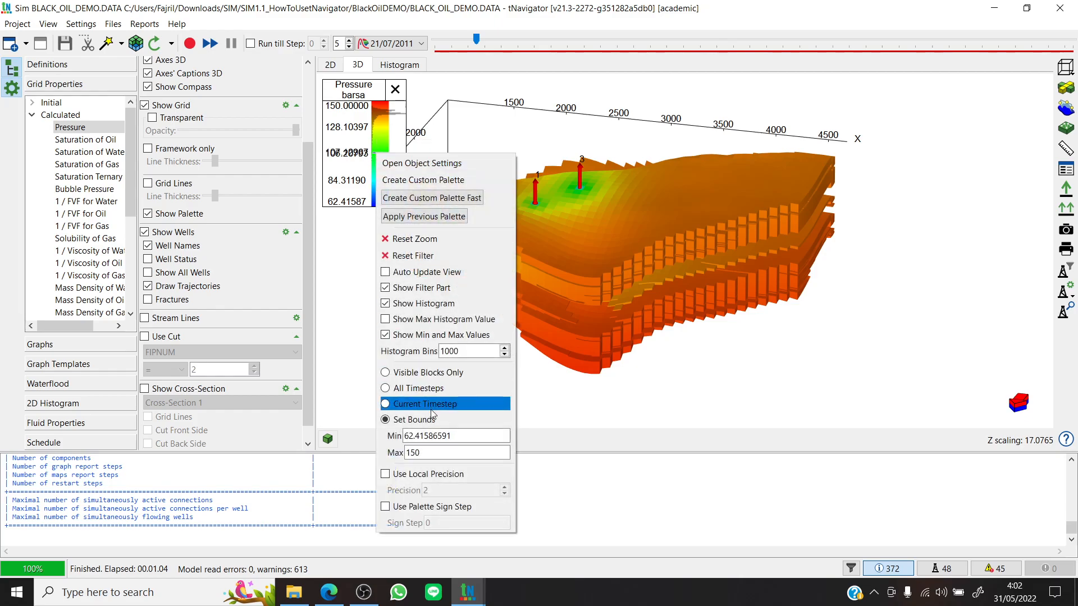
{"action": "left_click", "coordinate": [443, 428]}
{"action": "right_click", "coordinate": [380, 159]}
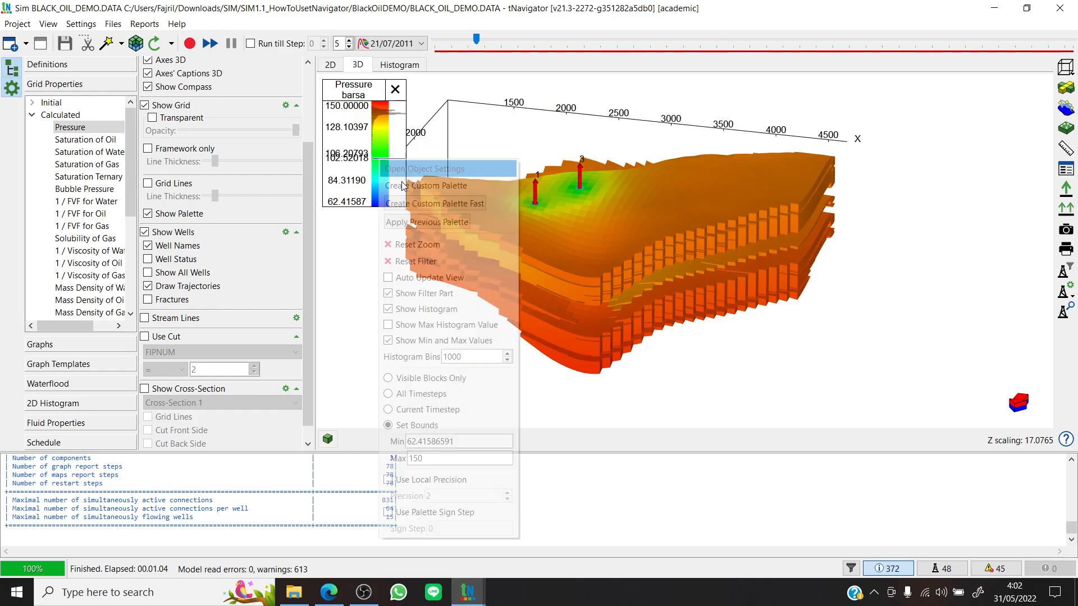
{"action": "left_click", "coordinate": [458, 441]}
{"action": "left_click_drag", "start_coordinate": [458, 441], "coordinate": [406, 441]}
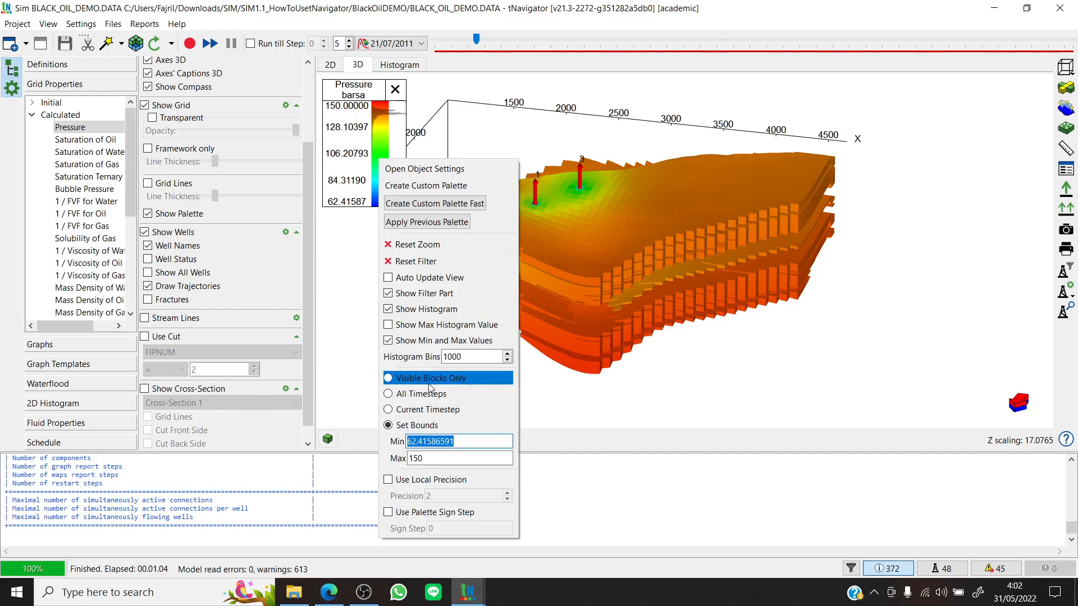
{"action": "type", "text": "50"}
{"action": "key", "text": "Return"}
{"action": "left_click", "coordinate": [495, 5]}
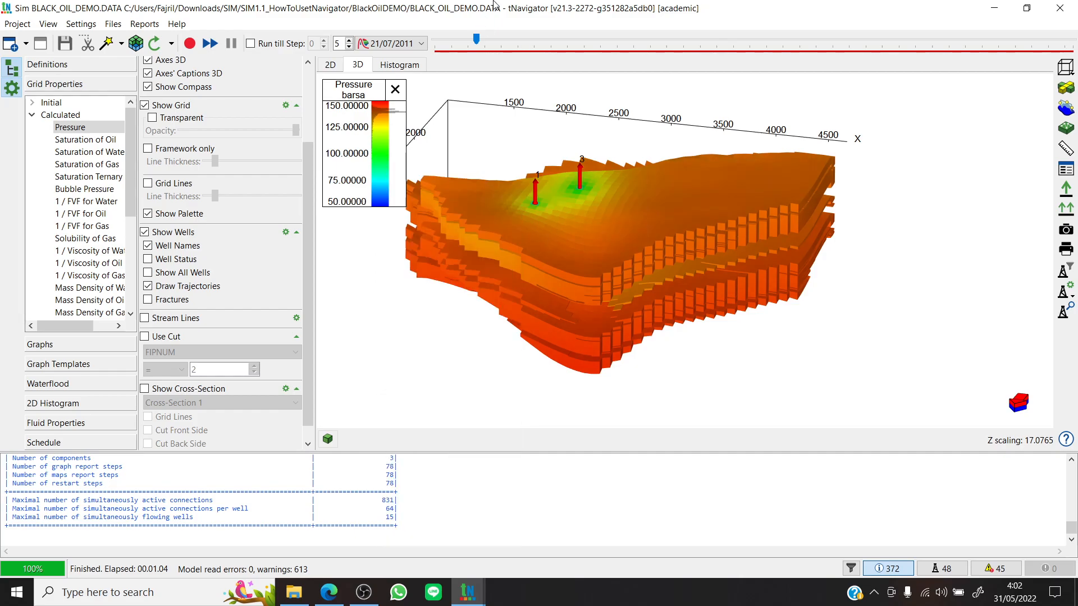
Step: Check the pressure over several early time steps, scale the palette to all timesteps, and return the timeline to step 0
{"action": "left_click_drag", "start_coordinate": [479, 41], "coordinate": [578, 80]}
{"action": "left_click_drag", "start_coordinate": [547, 87], "coordinate": [467, 79]}
{"action": "right_click", "coordinate": [391, 126]}
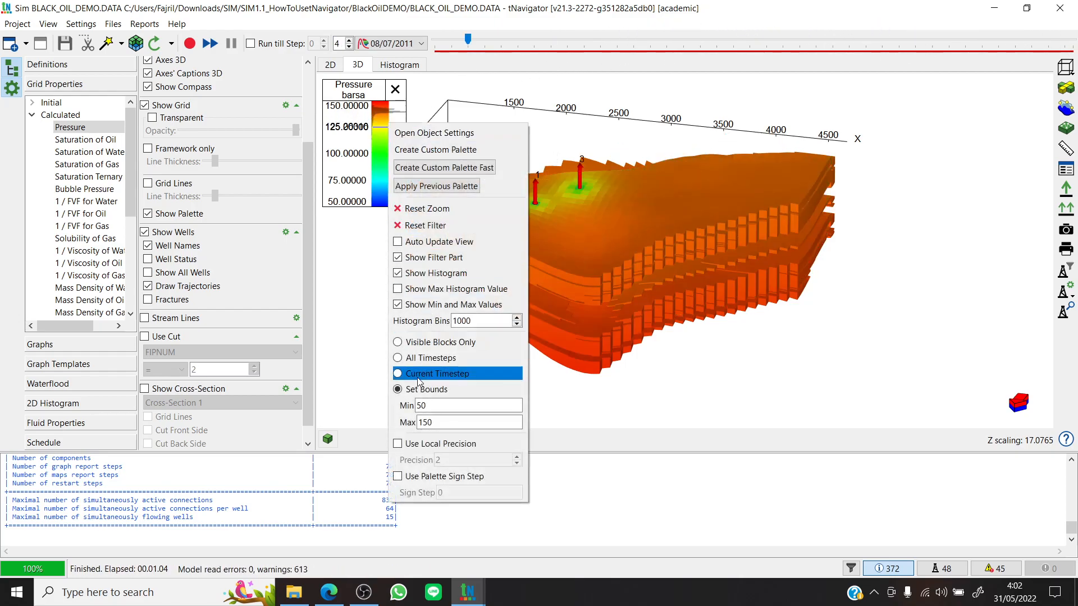
{"action": "left_click", "coordinate": [397, 358]}
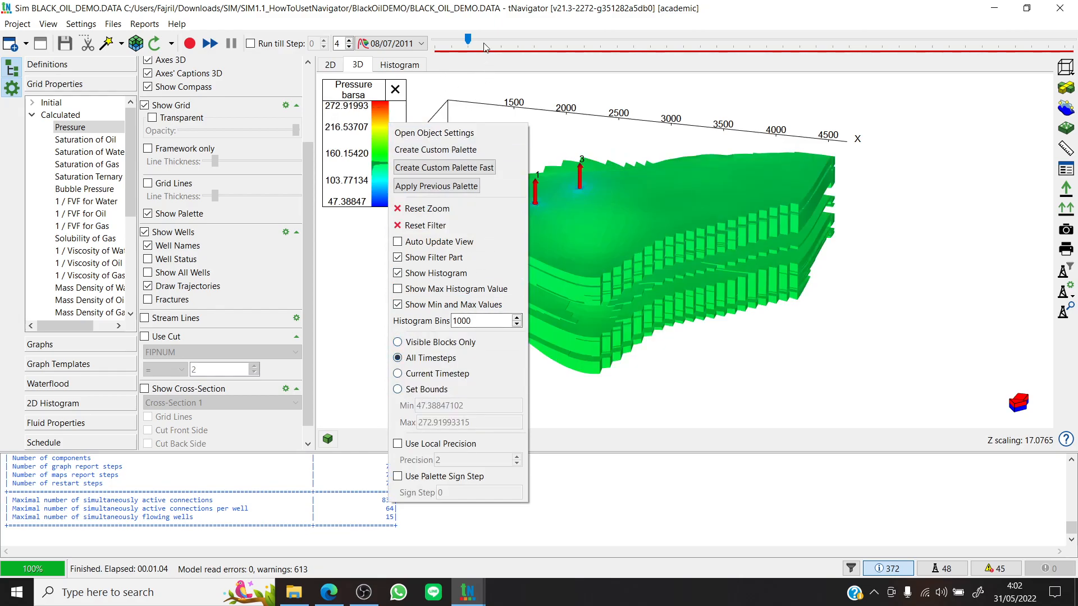
{"action": "left_click_drag", "start_coordinate": [466, 43], "coordinate": [425, 68]}
Step: Scale the pressure palette to the current timestep and move the timeline to step 24
{"action": "right_click", "coordinate": [381, 137]}
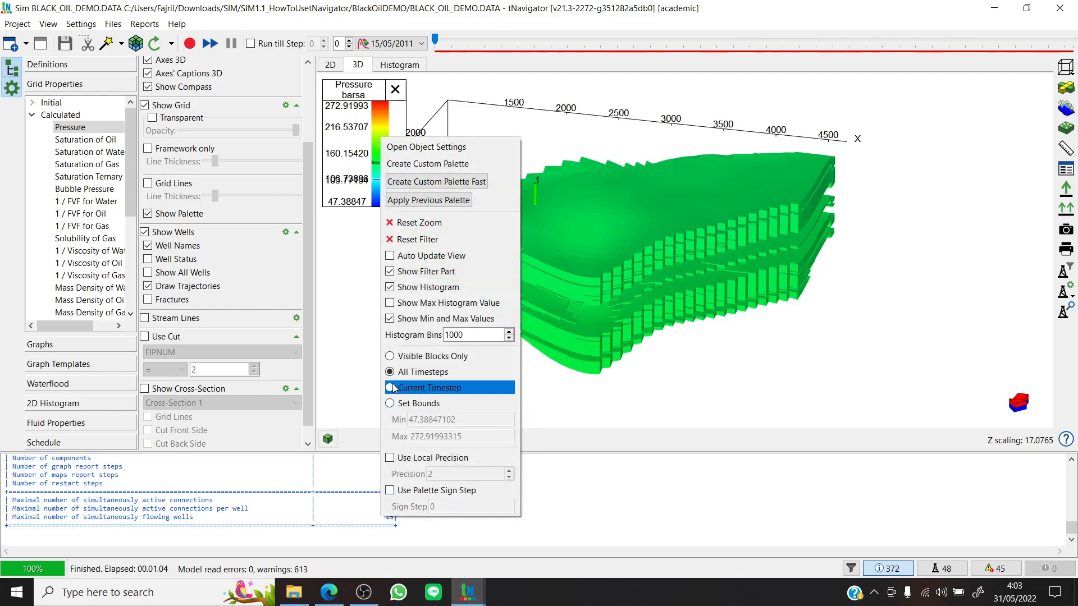
{"action": "left_click", "coordinate": [393, 388]}
{"action": "left_click_drag", "start_coordinate": [437, 38], "coordinate": [633, 50]}
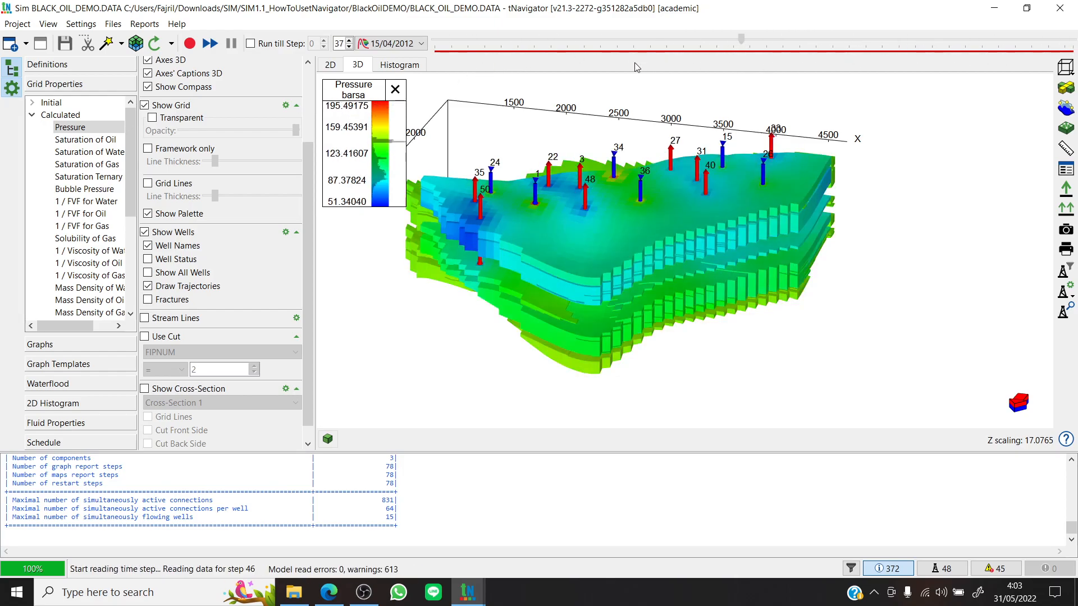
Step: Display Saturation of Oil on the 3D grid, advance to step 68, and examine the zones around the wells from above
{"action": "left_click", "coordinate": [102, 140]}
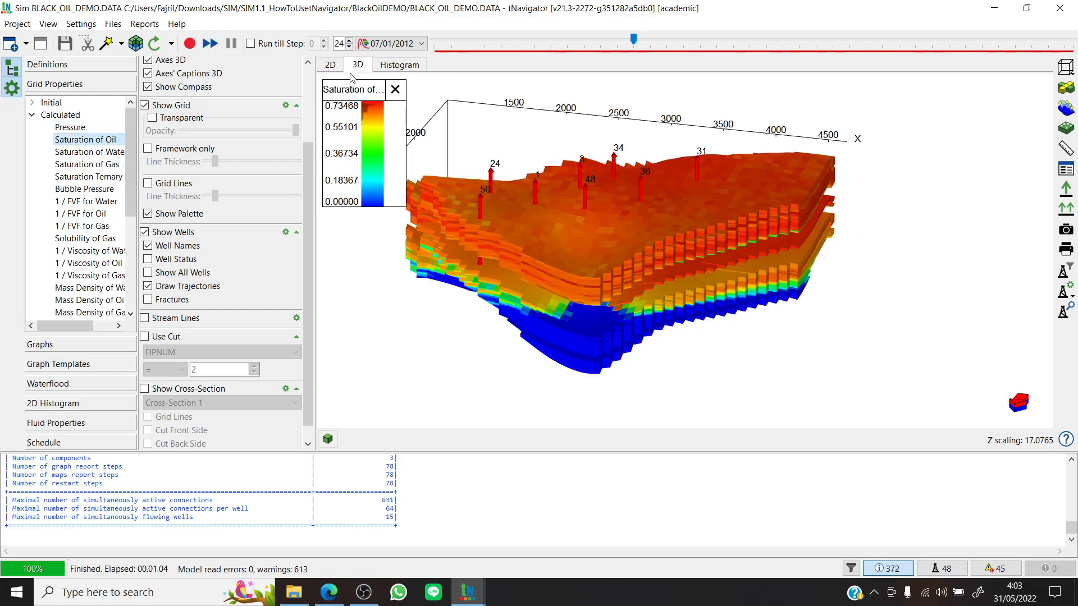
{"action": "left_click_drag", "start_coordinate": [629, 37], "coordinate": [956, 75]}
{"action": "left_click_drag", "start_coordinate": [840, 75], "coordinate": [861, 76]}
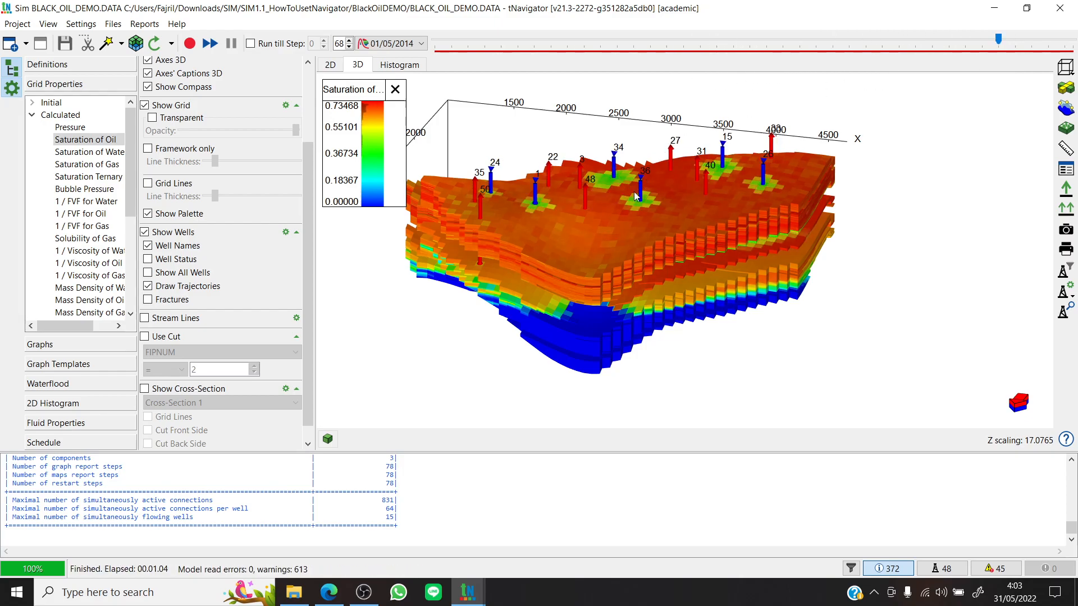
{"action": "left_click_drag", "start_coordinate": [612, 225], "coordinate": [522, 140]}
{"action": "left_click_drag", "start_coordinate": [607, 261], "coordinate": [574, 211]}
Step: Return the timeline to step 0, display the Pressure property again, and collapse the Calculated group
{"action": "left_click", "coordinate": [666, 39]}
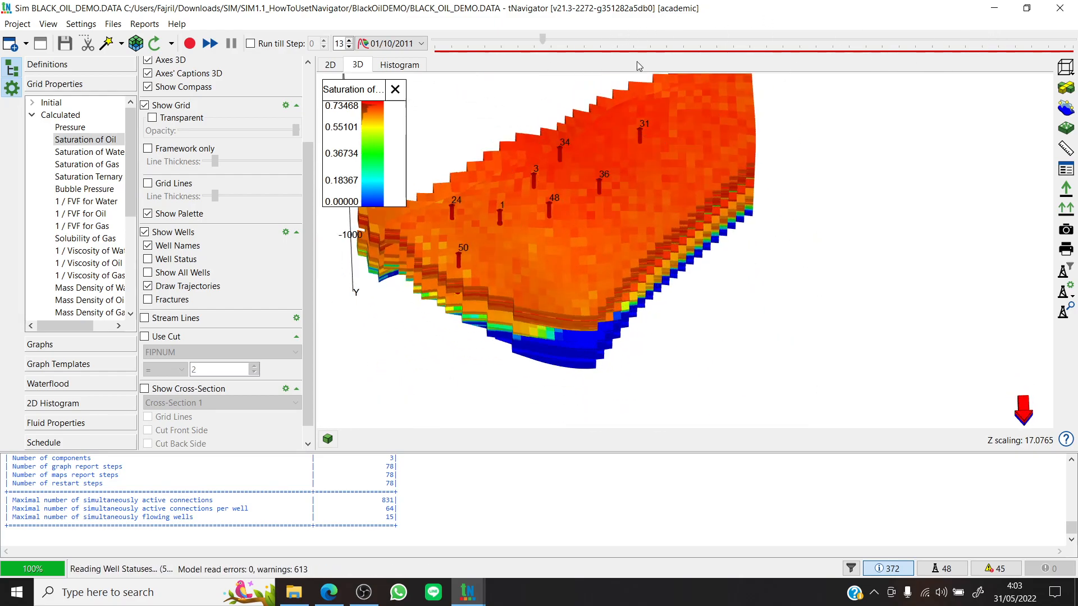
{"action": "left_click", "coordinate": [71, 127]}
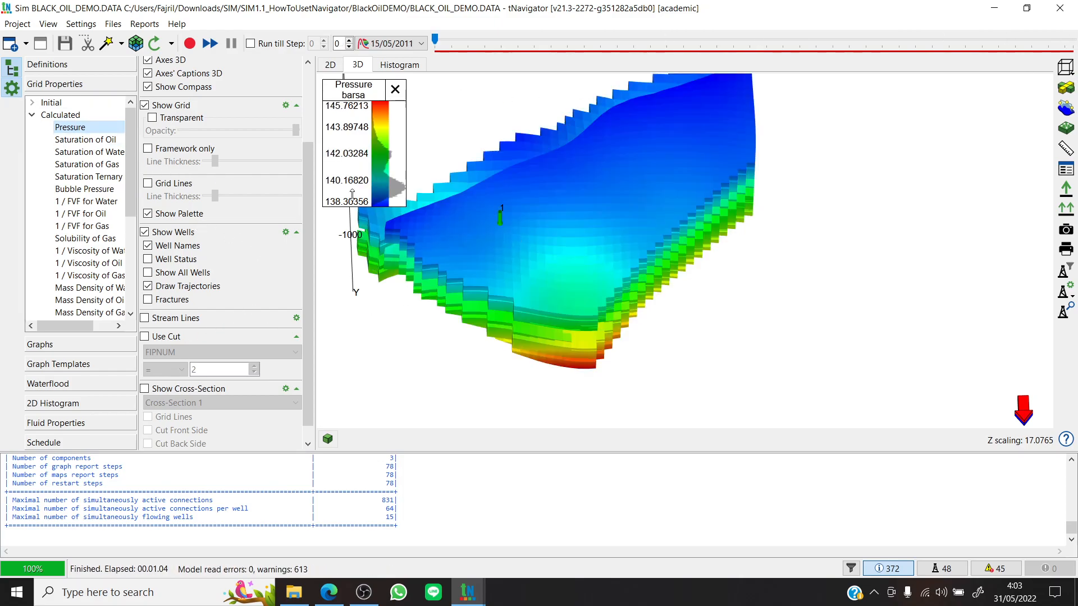
{"action": "left_click", "coordinate": [32, 114]}
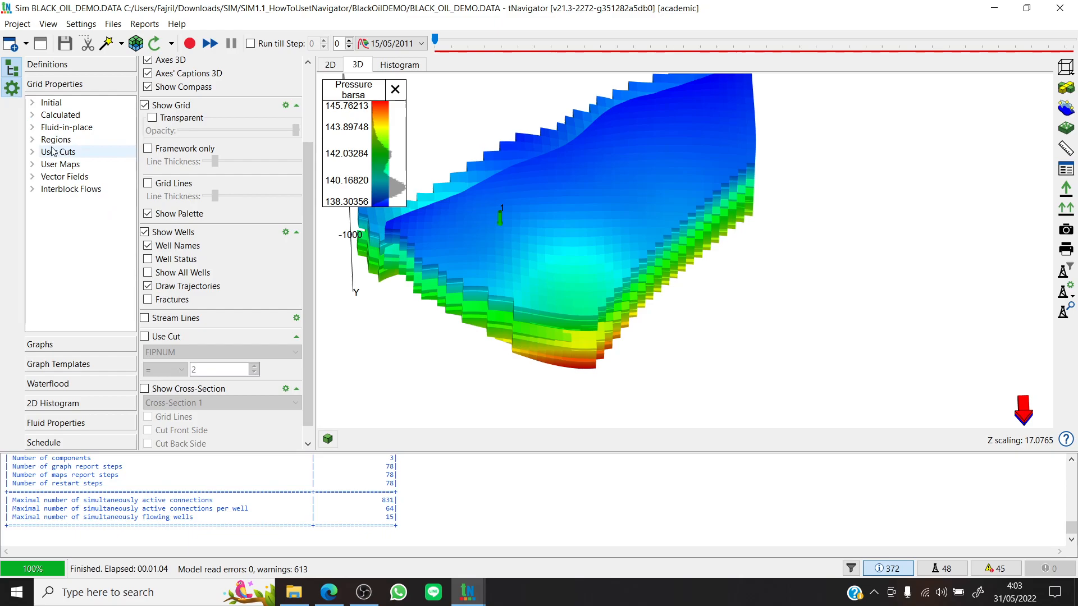
Step: Open the field rate graphs and enable every curve in the Oil Rate group, including Oil Mass Rate
{"action": "left_click", "coordinate": [100, 346]}
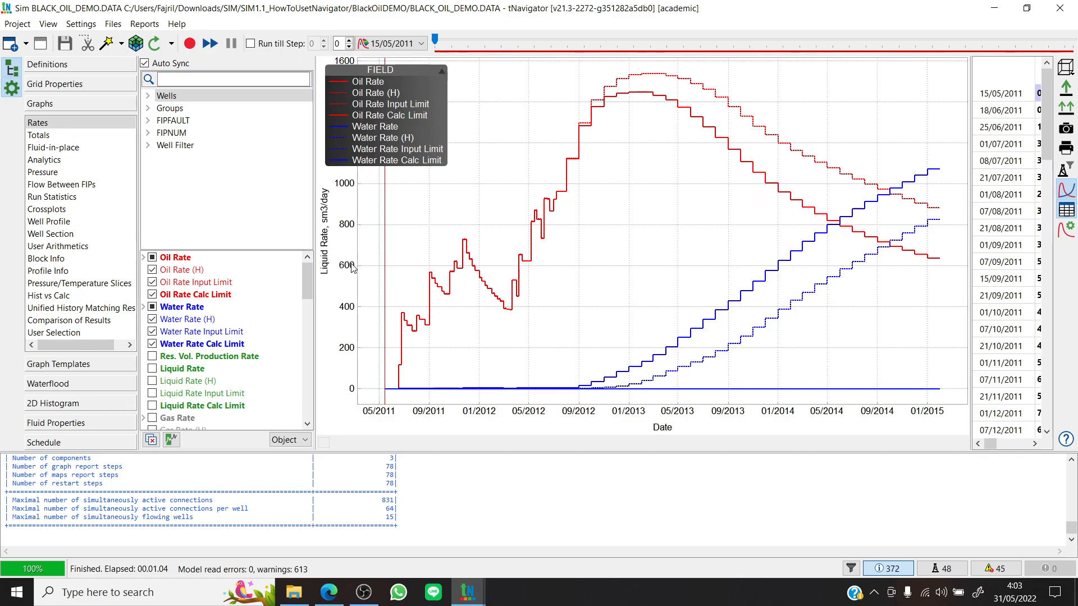
{"action": "left_click_drag", "start_coordinate": [307, 289], "coordinate": [312, 292]}
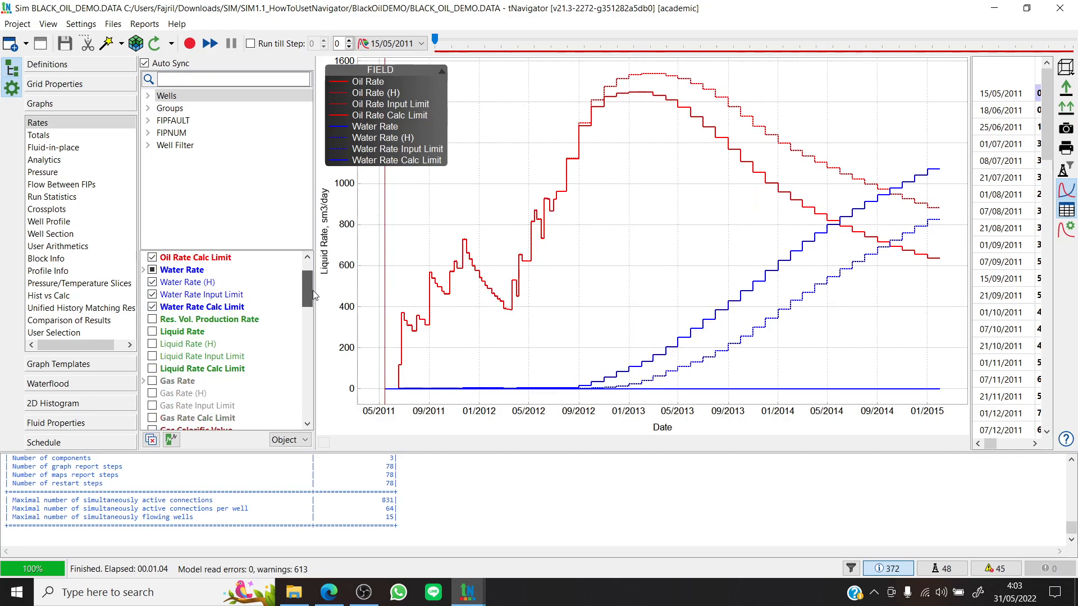
{"action": "scroll", "coordinate": [313, 294], "scroll_direction": "up", "scroll_amount": 1}
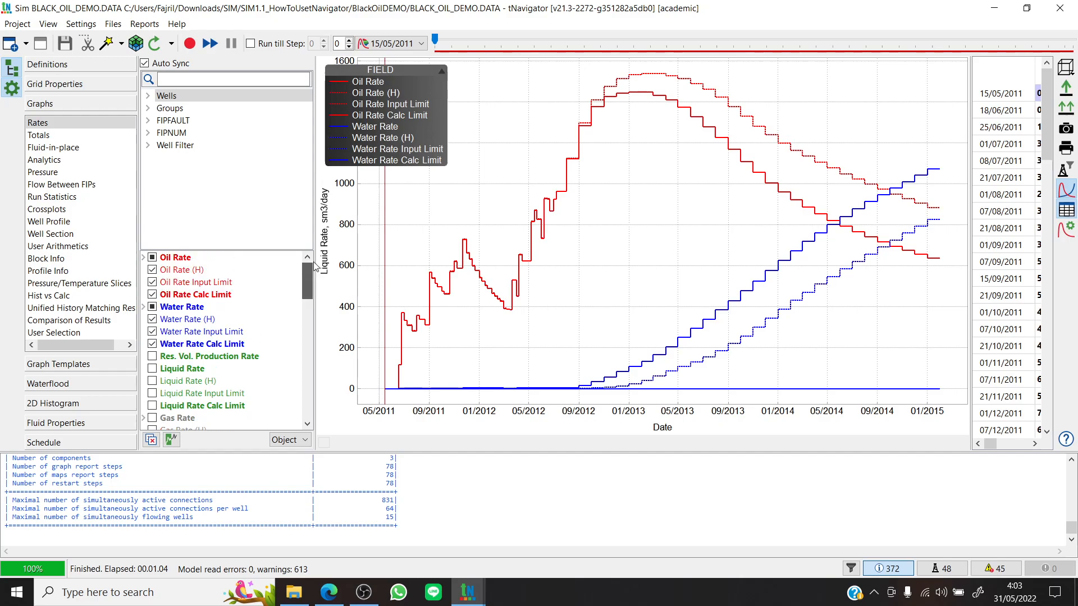
{"action": "left_click", "coordinate": [143, 258]}
{"action": "left_click", "coordinate": [152, 259]}
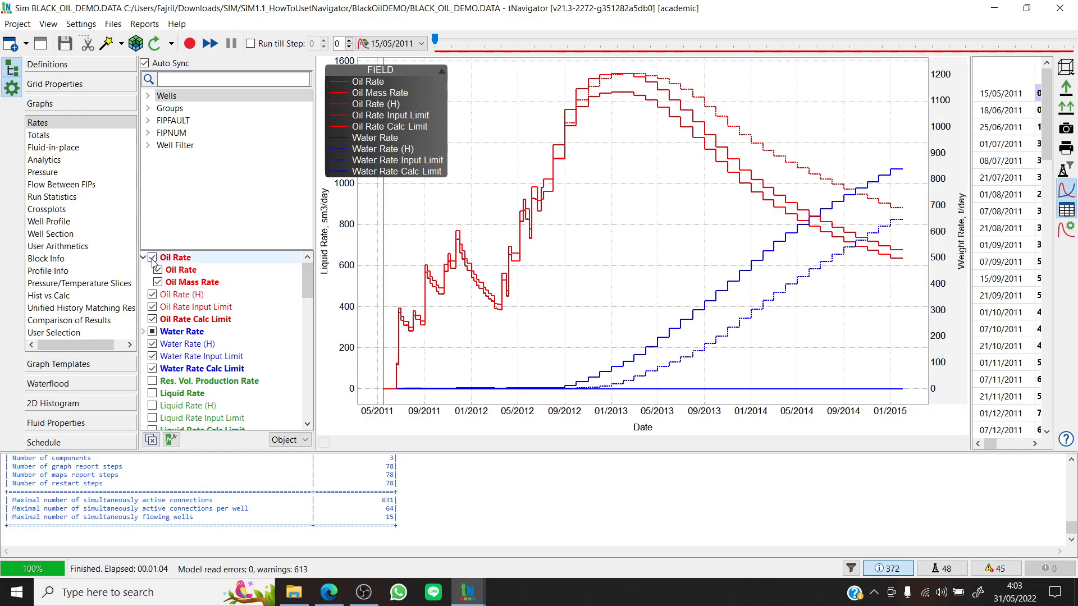
Step: Hide all oil and water rate curves, including historical values and limits, from the field graph and expand the Water Rate group
{"action": "left_click", "coordinate": [152, 258]}
{"action": "left_click", "coordinate": [152, 294]}
{"action": "left_click", "coordinate": [152, 307]}
{"action": "left_click", "coordinate": [152, 319]}
{"action": "left_click", "coordinate": [152, 331]}
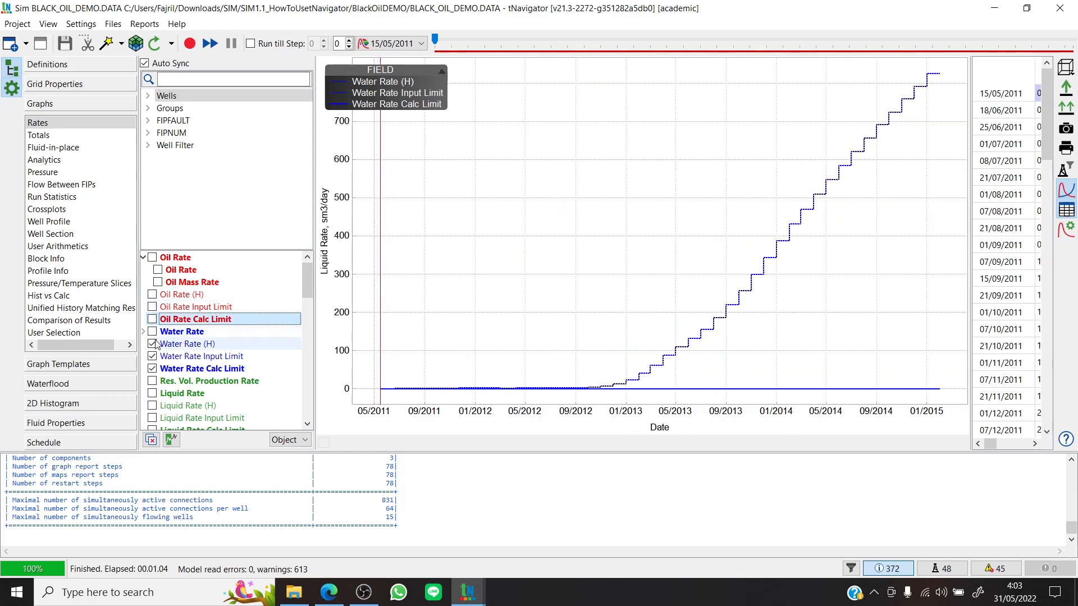
{"action": "left_click", "coordinate": [152, 344]}
{"action": "left_click", "coordinate": [152, 356]}
{"action": "left_click", "coordinate": [152, 368]}
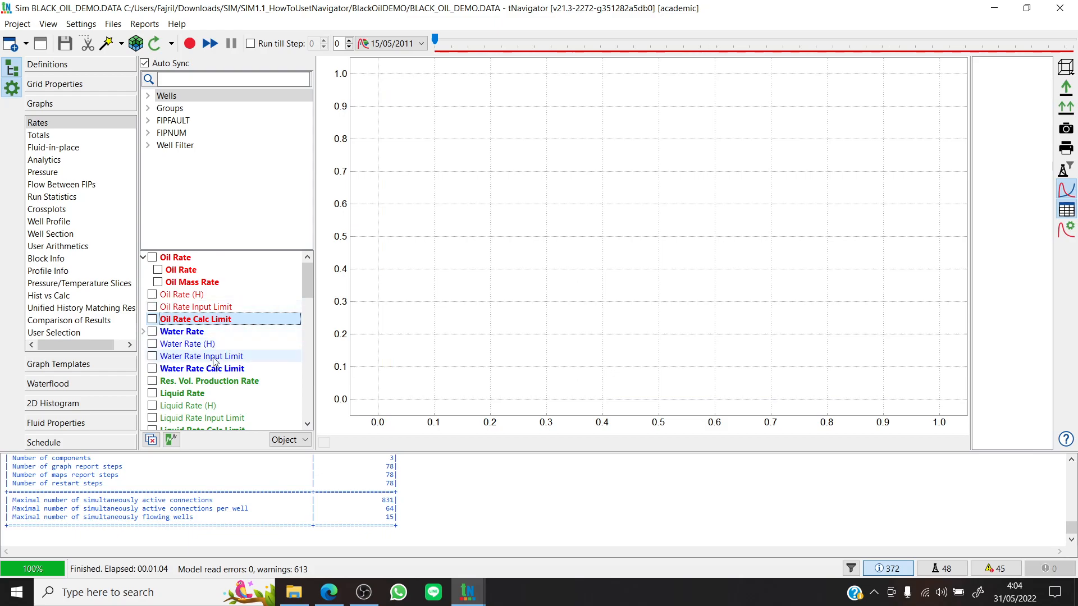
{"action": "left_click", "coordinate": [143, 332]}
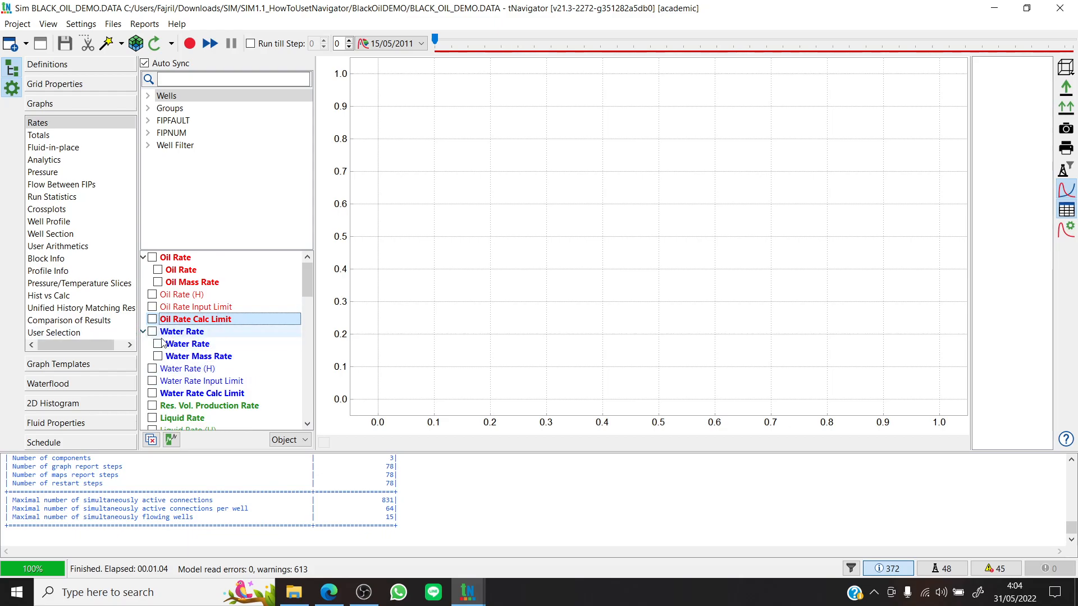
{"action": "scroll", "coordinate": [311, 298], "scroll_direction": "down", "scroll_amount": 1}
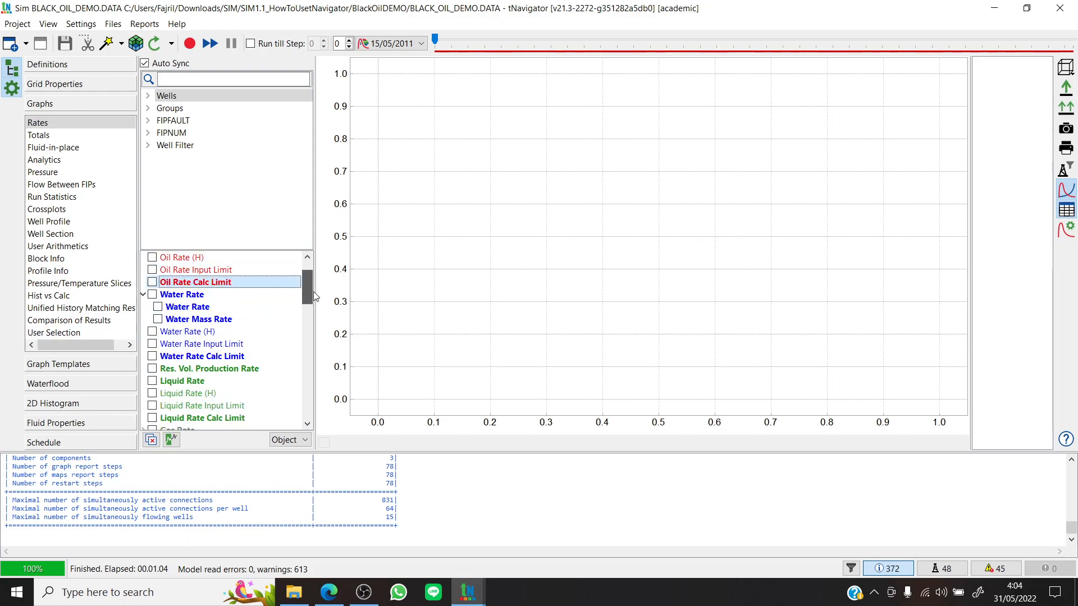
{"action": "scroll", "coordinate": [313, 297], "scroll_direction": "up", "scroll_amount": 1}
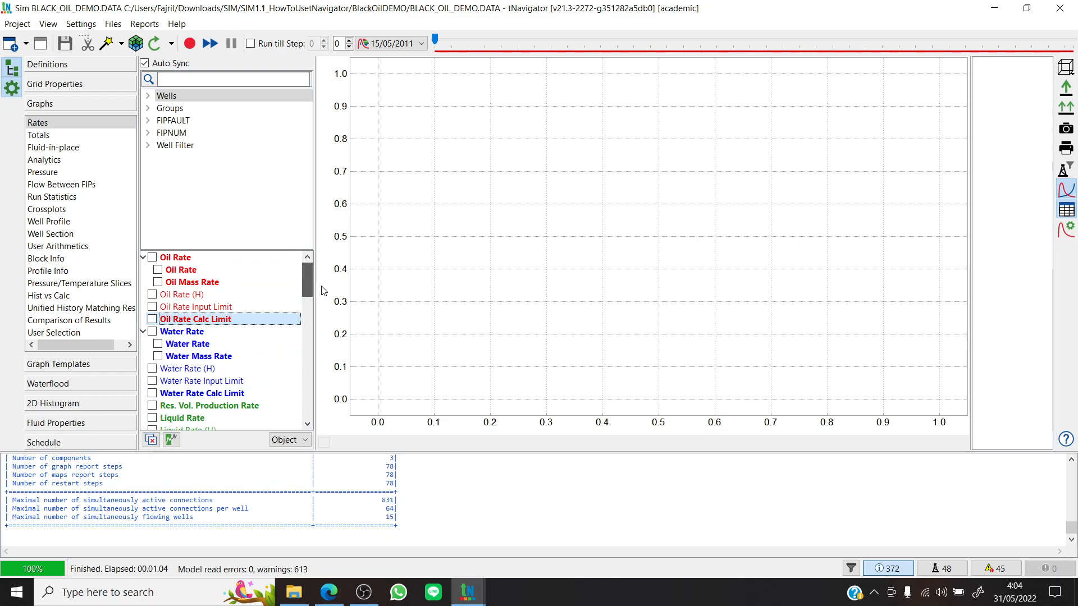
Step: Plot the field Oil Rate, Oil Rate (H), Water Rate and Water Rate (H) curves, leaving out the mass rates
{"action": "left_click", "coordinate": [158, 270]}
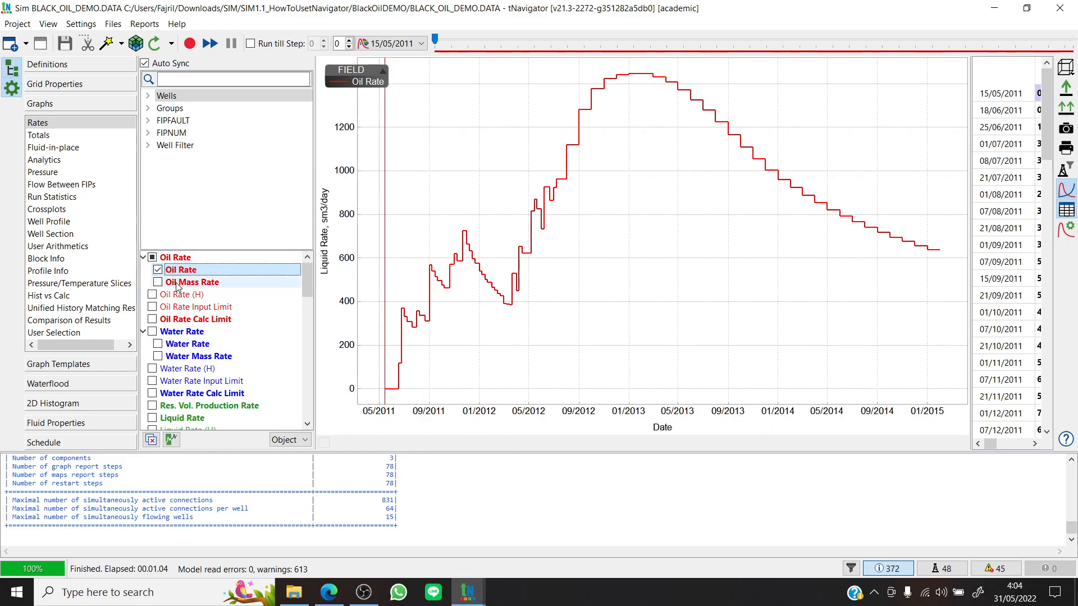
{"action": "left_click", "coordinate": [152, 294]}
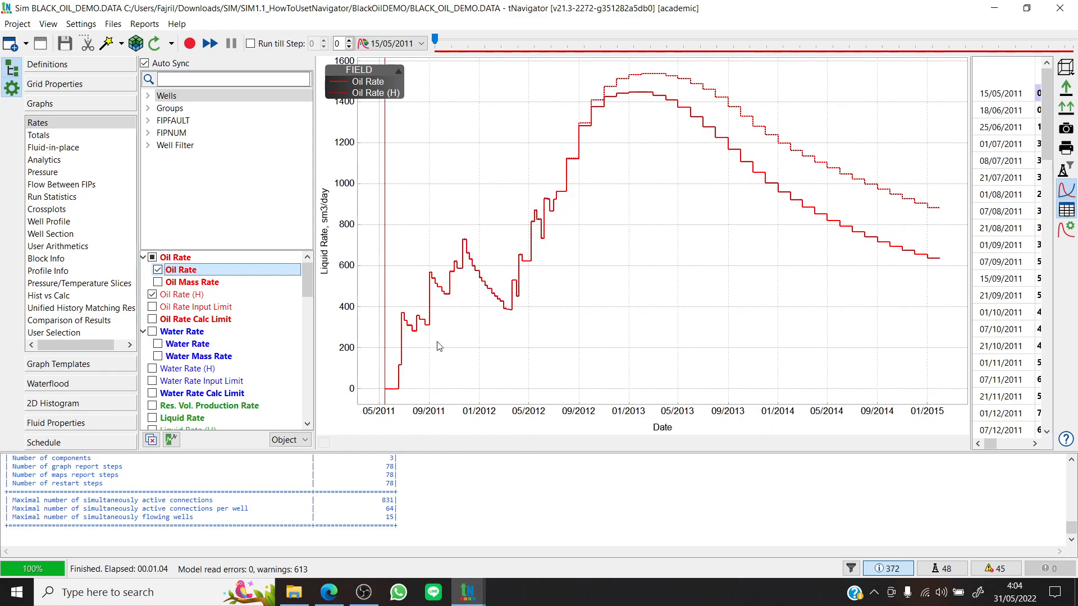
{"action": "left_click", "coordinate": [152, 368]}
{"action": "left_click", "coordinate": [152, 332]}
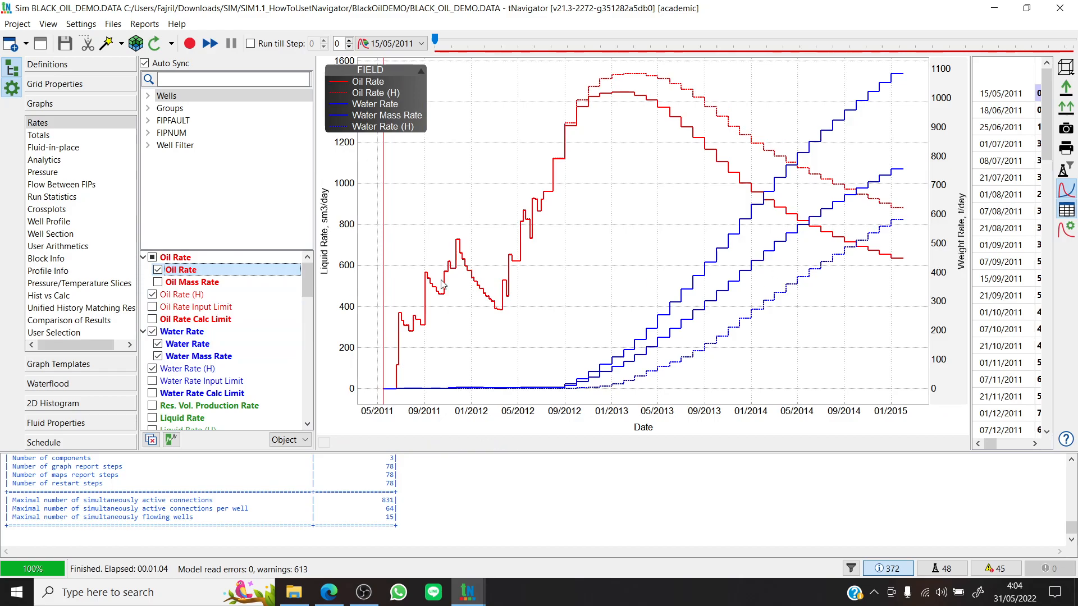
{"action": "left_click", "coordinate": [151, 333]}
{"action": "left_click", "coordinate": [158, 344]}
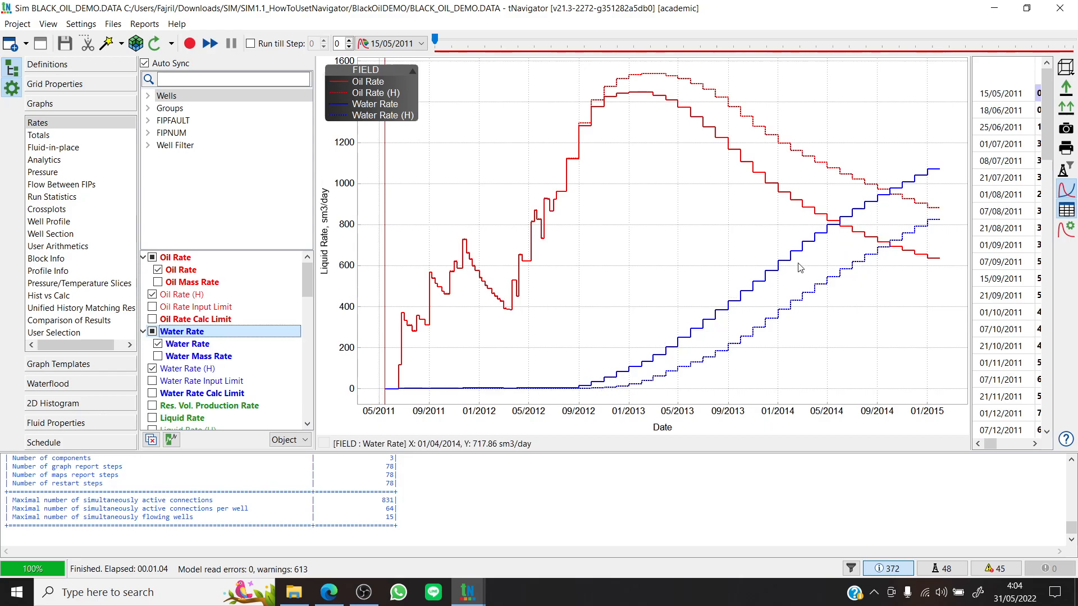
Step: Remove the calculated and historical oil and water rate curves from the field graph
{"action": "left_click", "coordinate": [158, 269]}
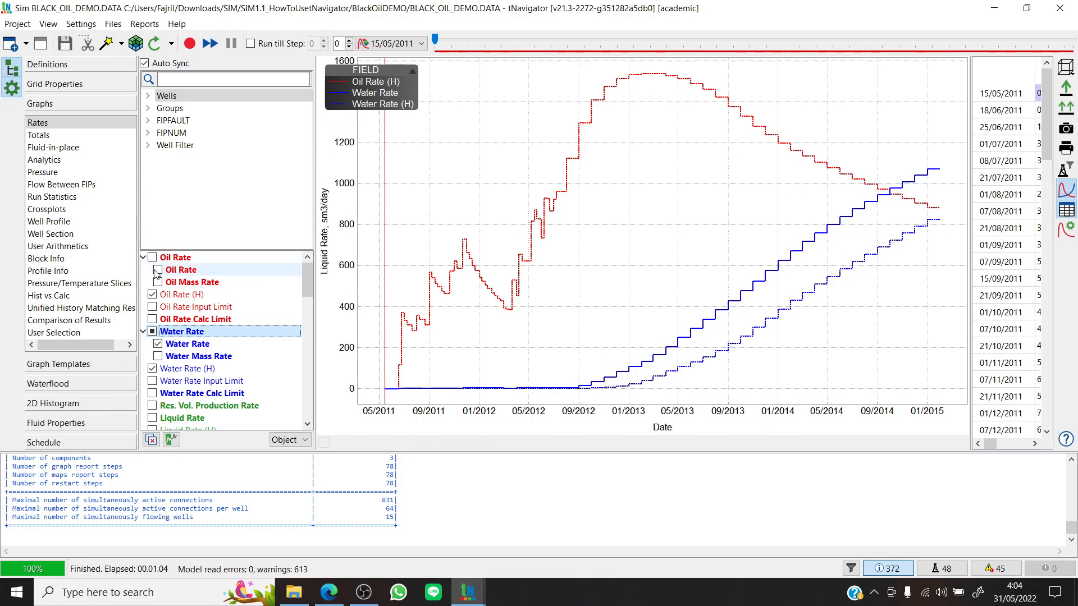
{"action": "left_click", "coordinate": [152, 294]}
{"action": "left_click", "coordinate": [158, 344]}
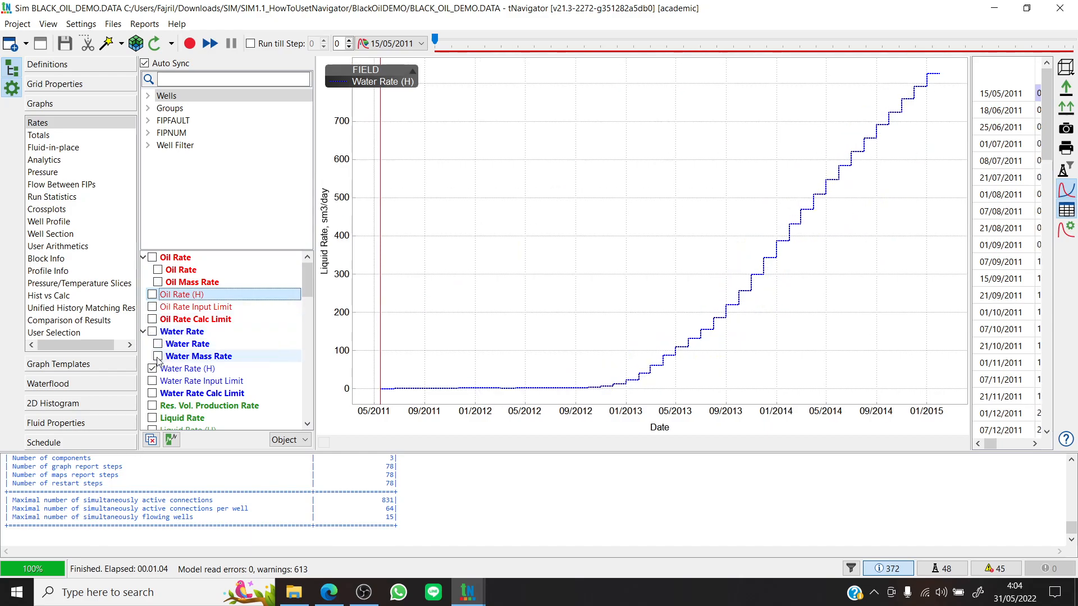
{"action": "left_click", "coordinate": [152, 368]}
Step: Display the Liquid Rate and Liquid Rate (H) curves for the field for comparison, and hide both again
{"action": "scroll", "coordinate": [168, 359], "scroll_direction": "down", "scroll_amount": 2}
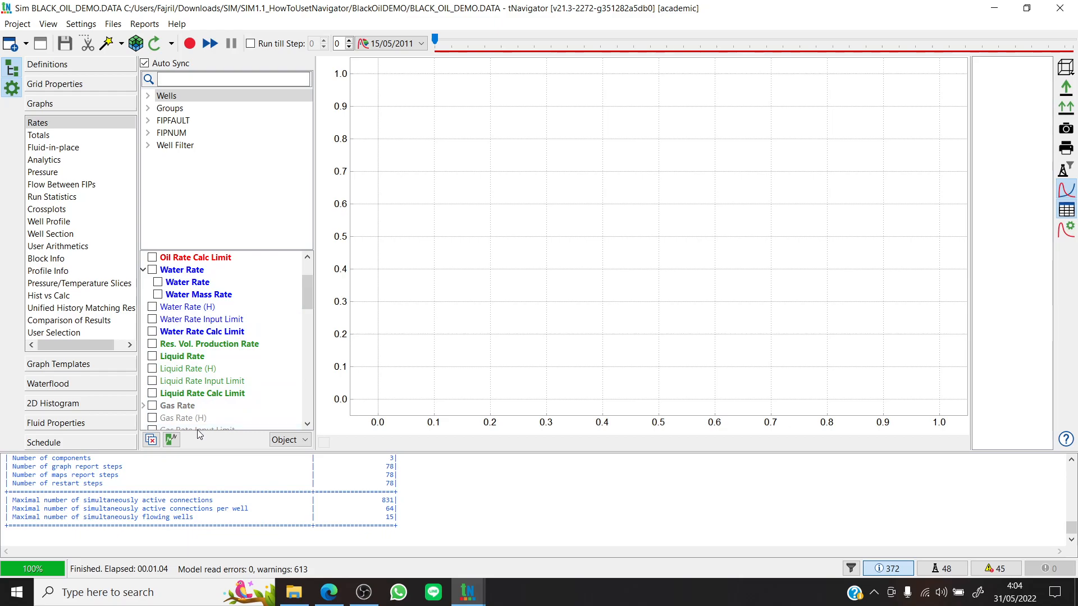
{"action": "left_click", "coordinate": [152, 357]}
{"action": "left_click", "coordinate": [152, 368]}
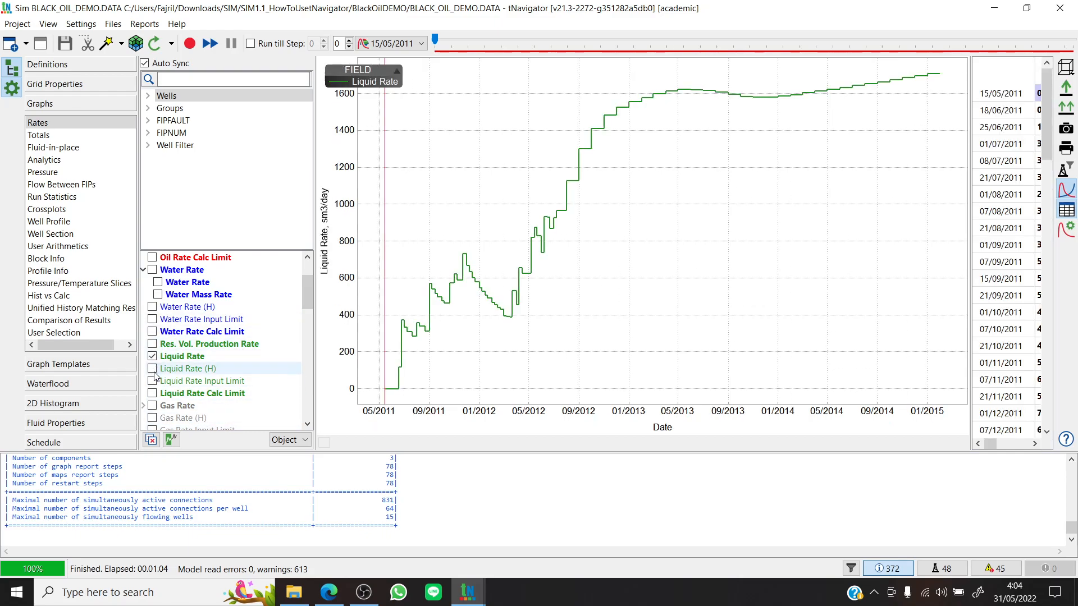
{"action": "left_click", "coordinate": [152, 357]}
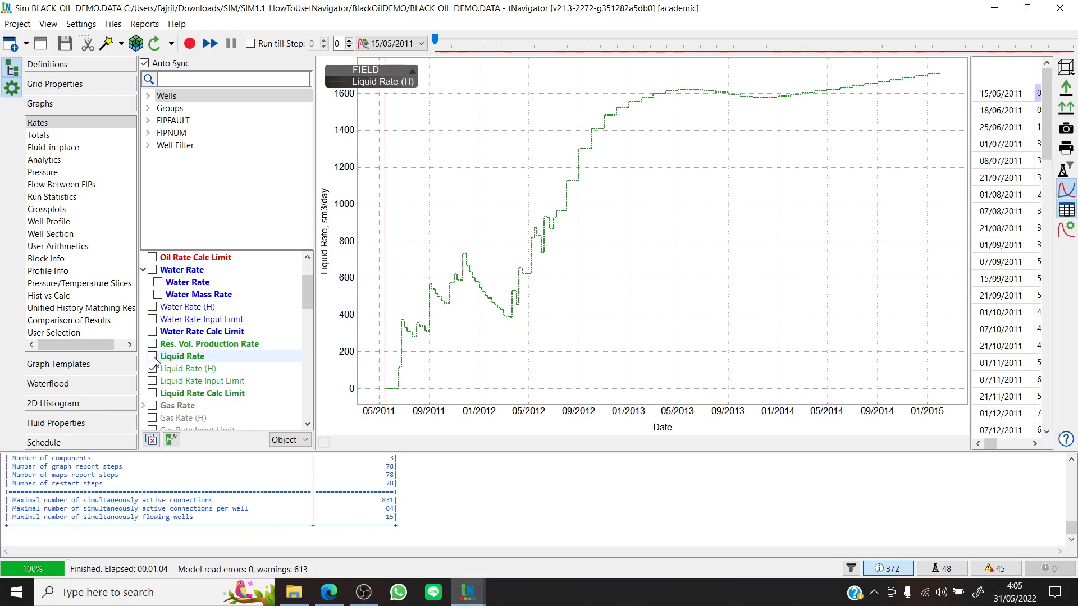
{"action": "left_click", "coordinate": [152, 369]}
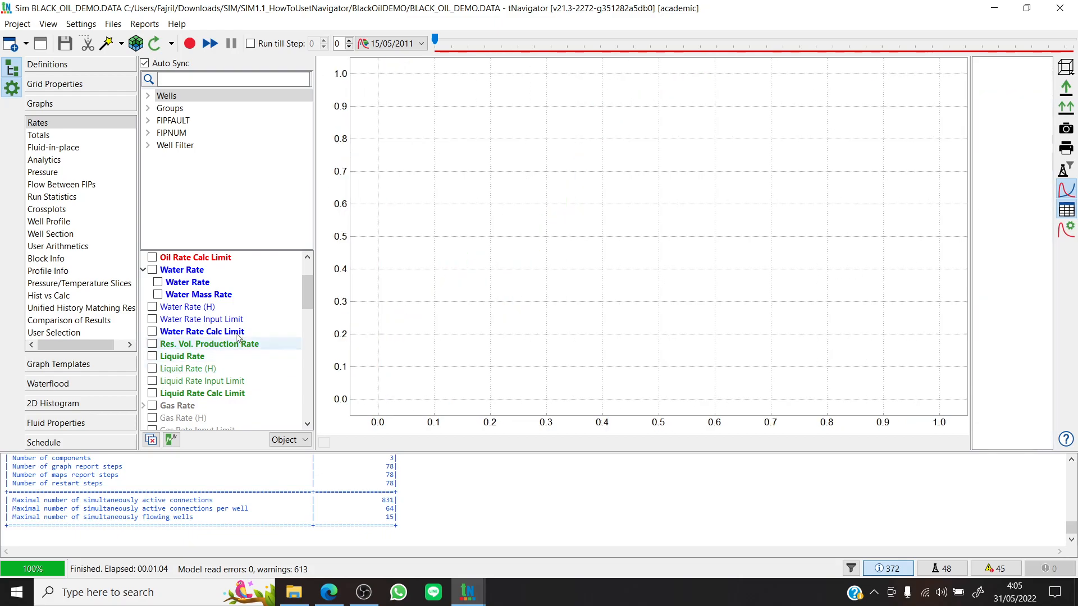
Step: Enable the field Oil Rate, Oil Rate (H), Water Rate and Water Rate (H) curves on the empty graph again
{"action": "left_click_drag", "start_coordinate": [308, 297], "coordinate": [310, 283]}
{"action": "left_click", "coordinate": [170, 293]}
{"action": "left_click", "coordinate": [158, 270]}
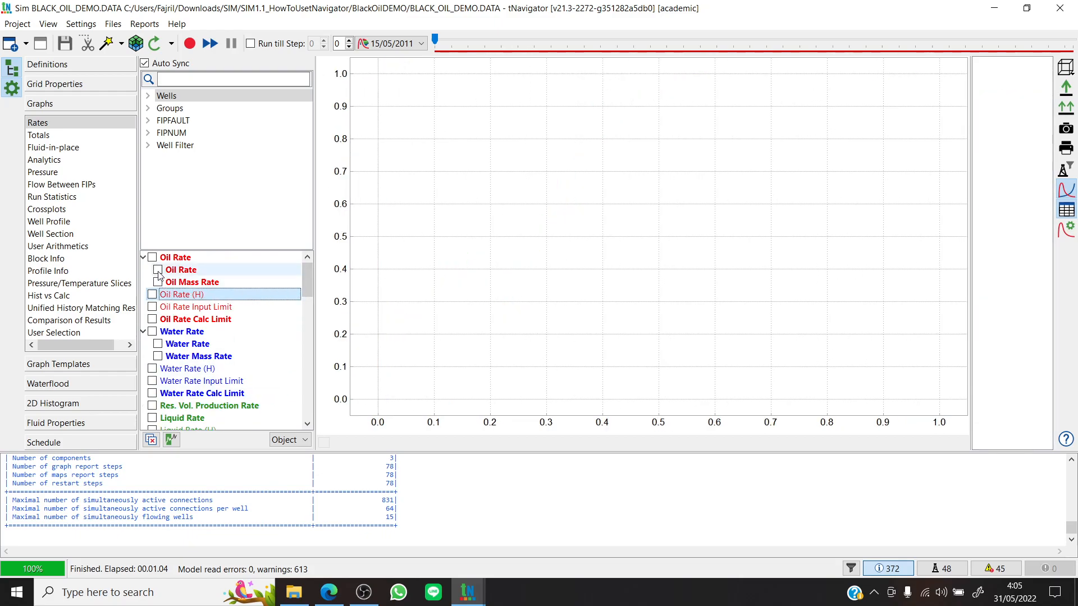
{"action": "left_click", "coordinate": [158, 343]}
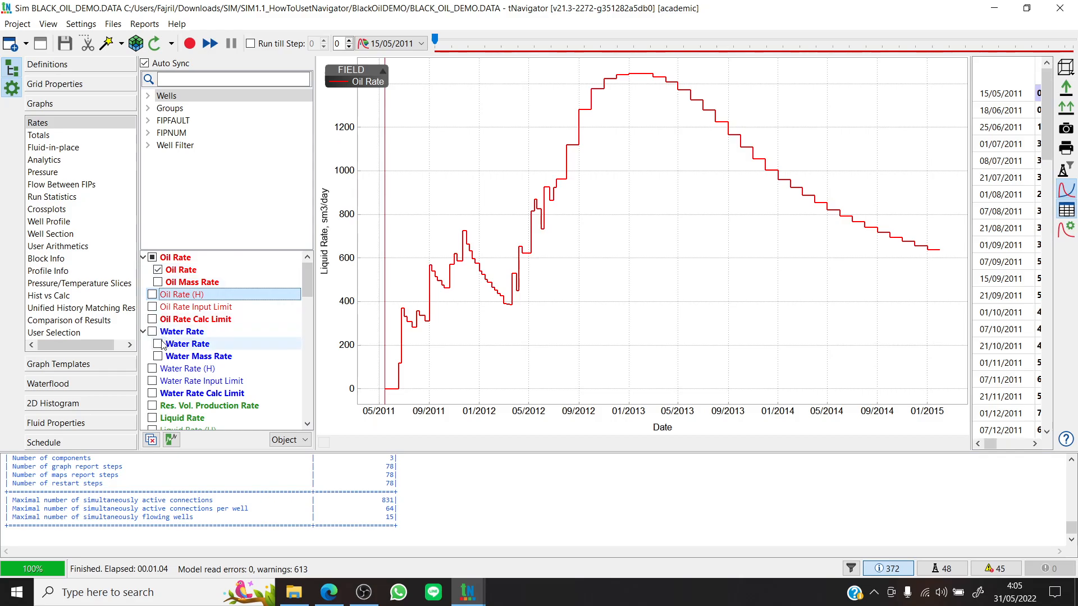
{"action": "left_click", "coordinate": [152, 294]}
{"action": "left_click", "coordinate": [152, 368]}
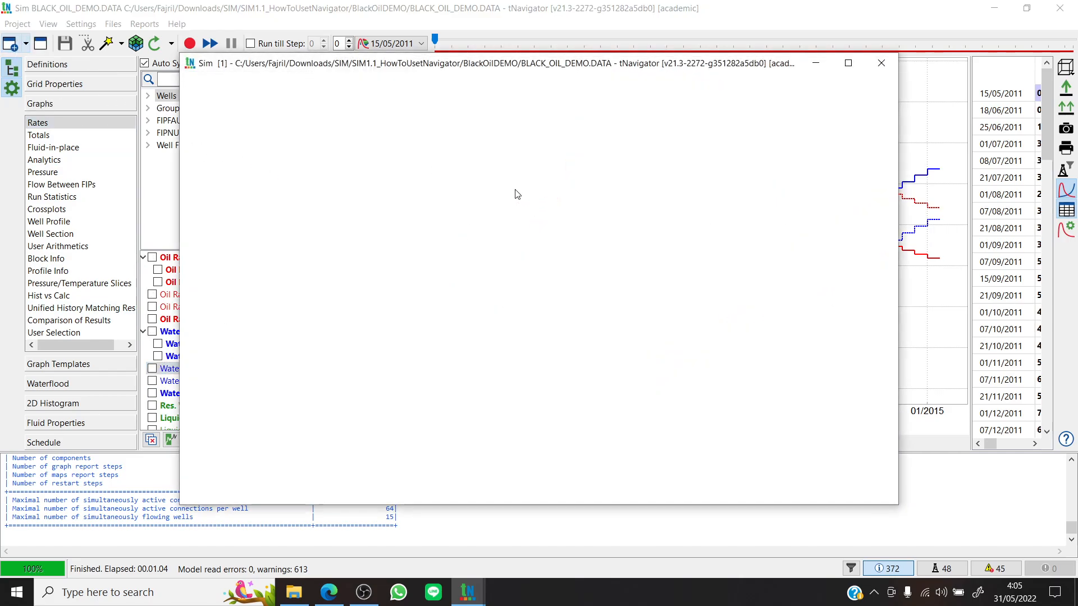
Step: Close the extra view window, create a new view of the rate graphs in its place, and return to the main window
{"action": "left_click_drag", "start_coordinate": [412, 66], "coordinate": [608, 156]}
{"action": "left_click", "coordinate": [833, 104]}
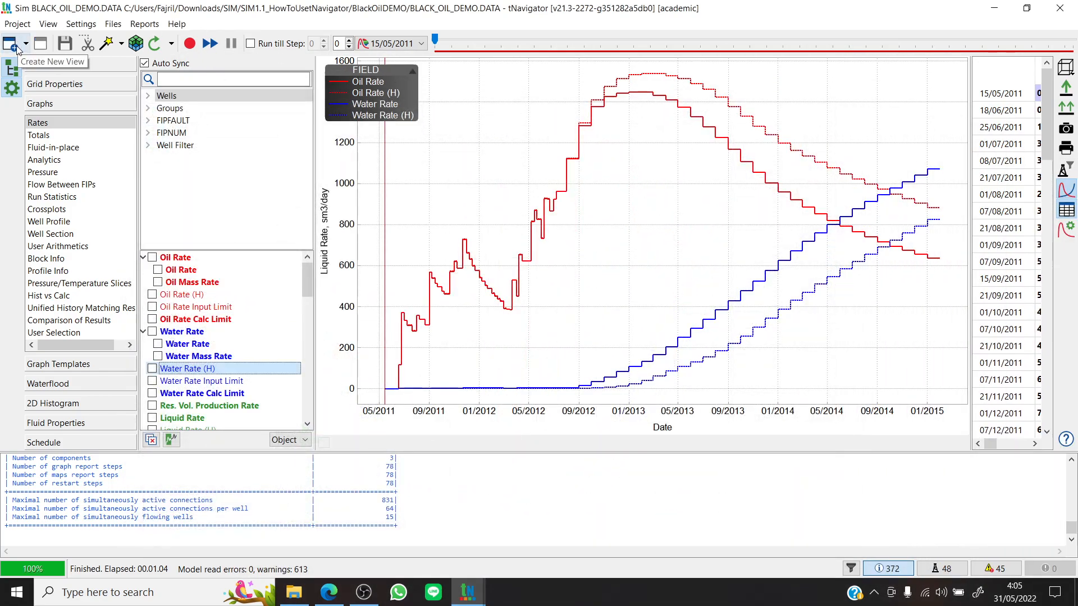
{"action": "left_click", "coordinate": [17, 49]}
{"action": "left_click_drag", "start_coordinate": [497, 70], "coordinate": [670, 139]}
{"action": "left_click", "coordinate": [556, 19]}
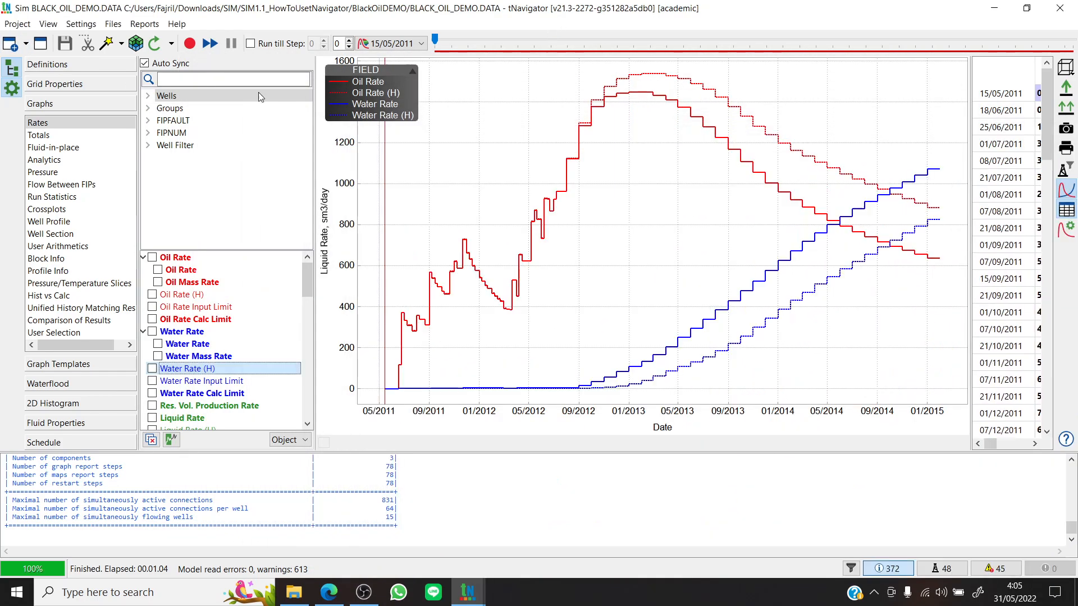
Step: Show the calculated Pressure property on the 3D grid in the main window and move the timeline to step 48
{"action": "left_click", "coordinate": [66, 88]}
{"action": "left_click", "coordinate": [33, 115]}
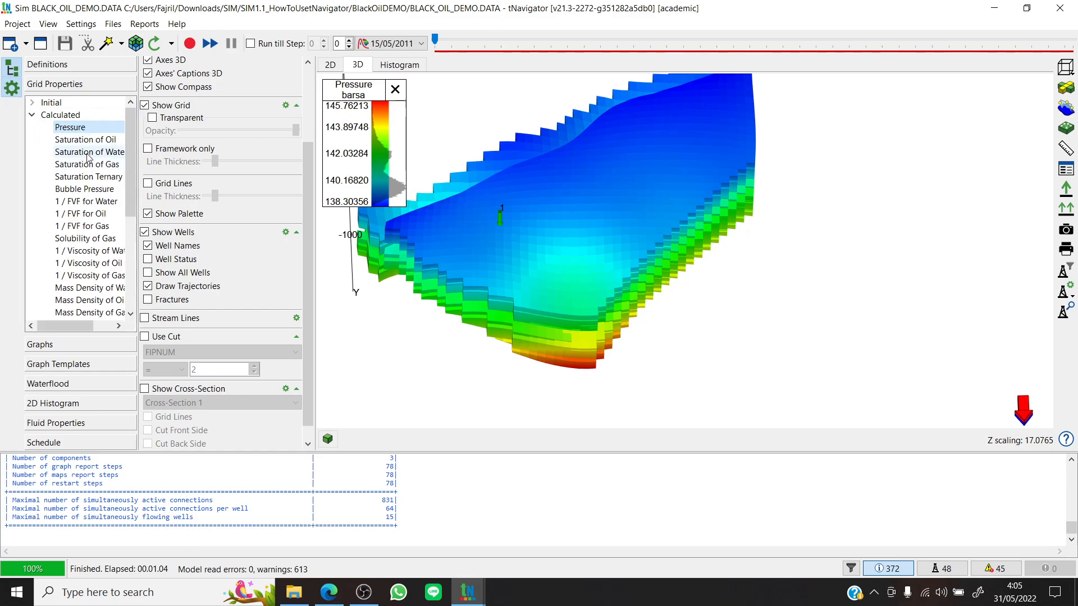
{"action": "left_click_drag", "start_coordinate": [436, 38], "coordinate": [833, 39]}
Step: Bring the separate rate graph window forward and widen it, and move the main timeline back to step 42
{"action": "mouse_move", "coordinate": [467, 592]}
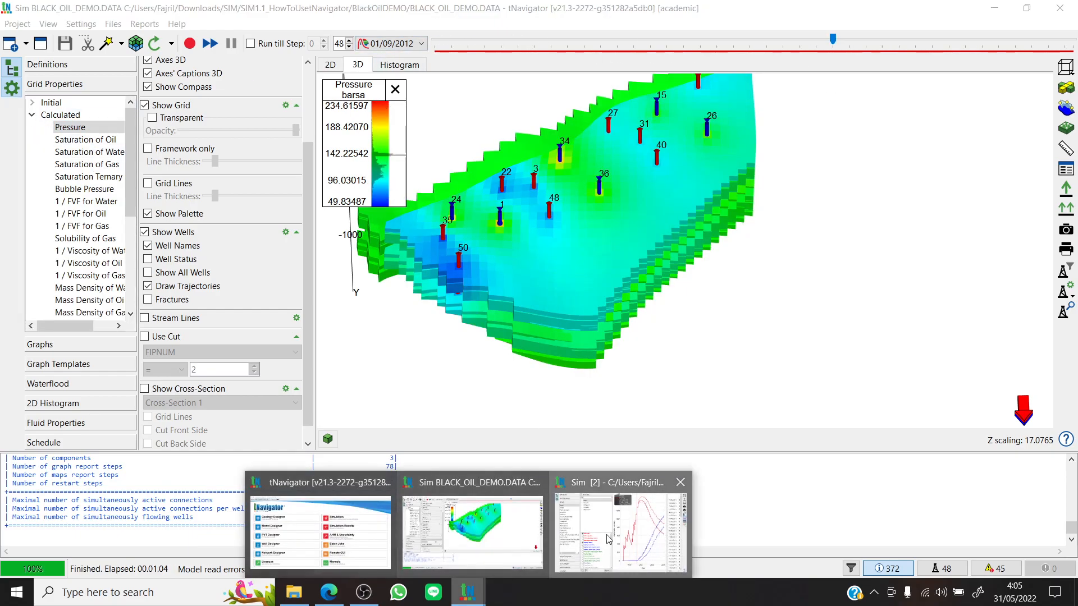
{"action": "left_click", "coordinate": [619, 528]}
{"action": "left_click_drag", "start_coordinate": [729, 138], "coordinate": [435, 75]}
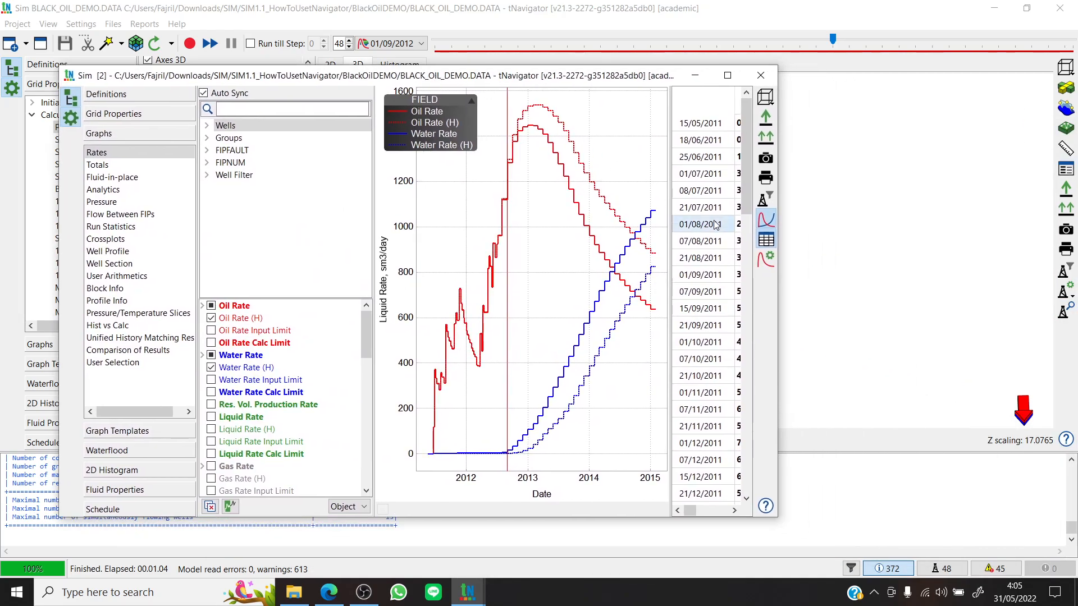
{"action": "left_click_drag", "start_coordinate": [781, 208], "coordinate": [960, 204]}
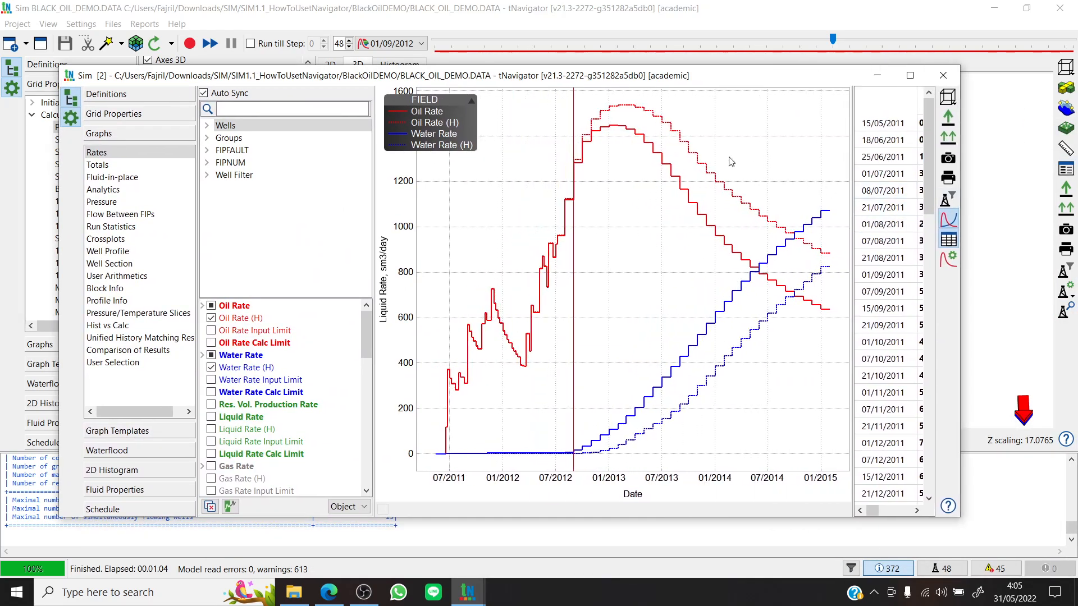
{"action": "left_click_drag", "start_coordinate": [594, 77], "coordinate": [657, 130]}
{"action": "left_click_drag", "start_coordinate": [833, 41], "coordinate": [731, 4]}
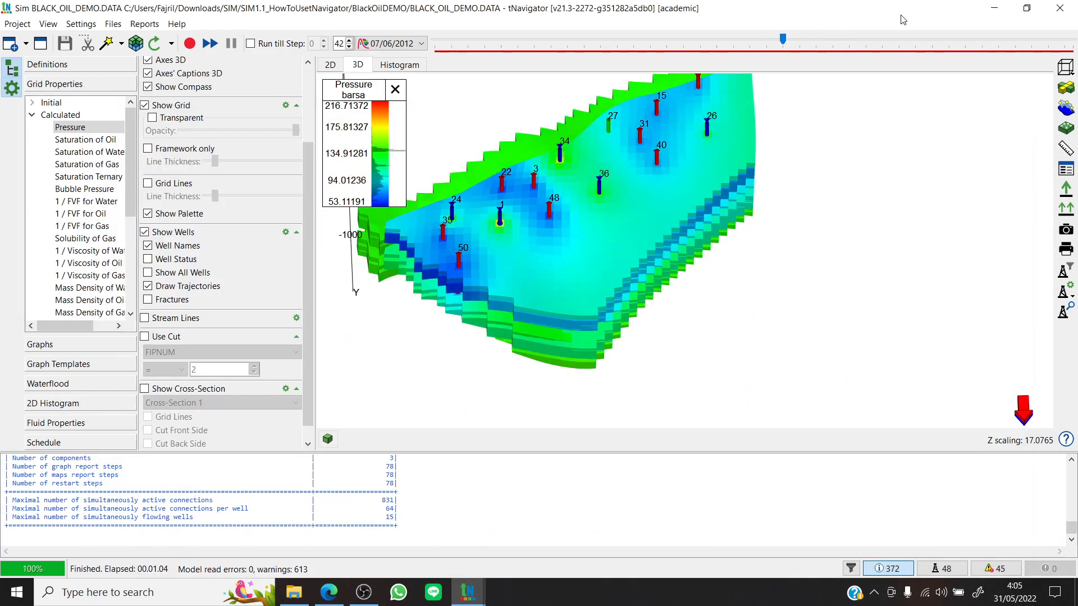
Step: Arrange the 3D pressure view and the rate graph window side by side, and enlarge the graph's plot area
{"action": "key", "text": "super+Left"}
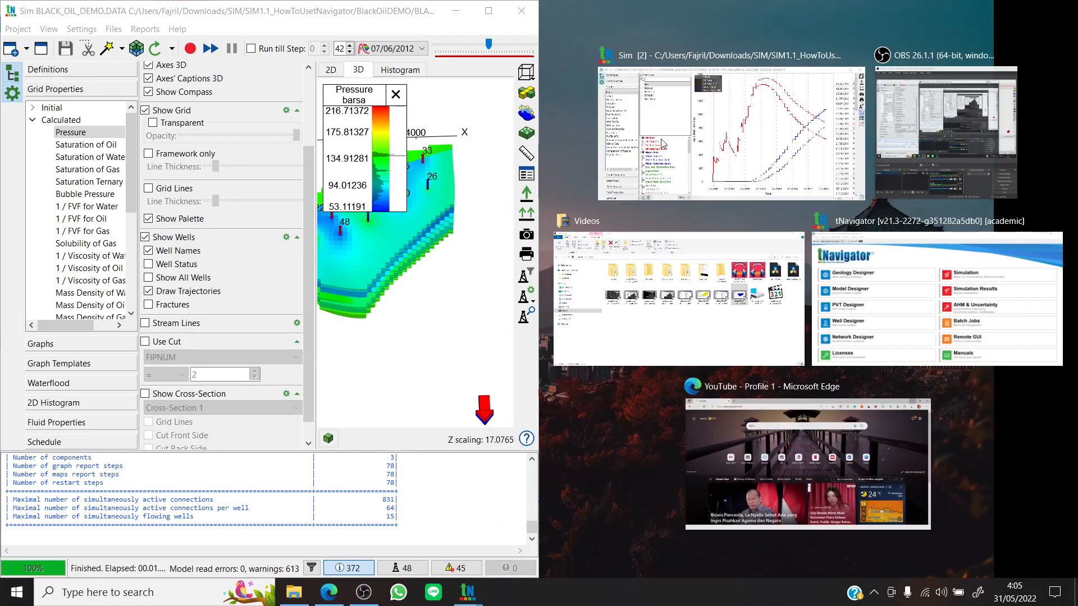
{"action": "left_click", "coordinate": [820, 193]}
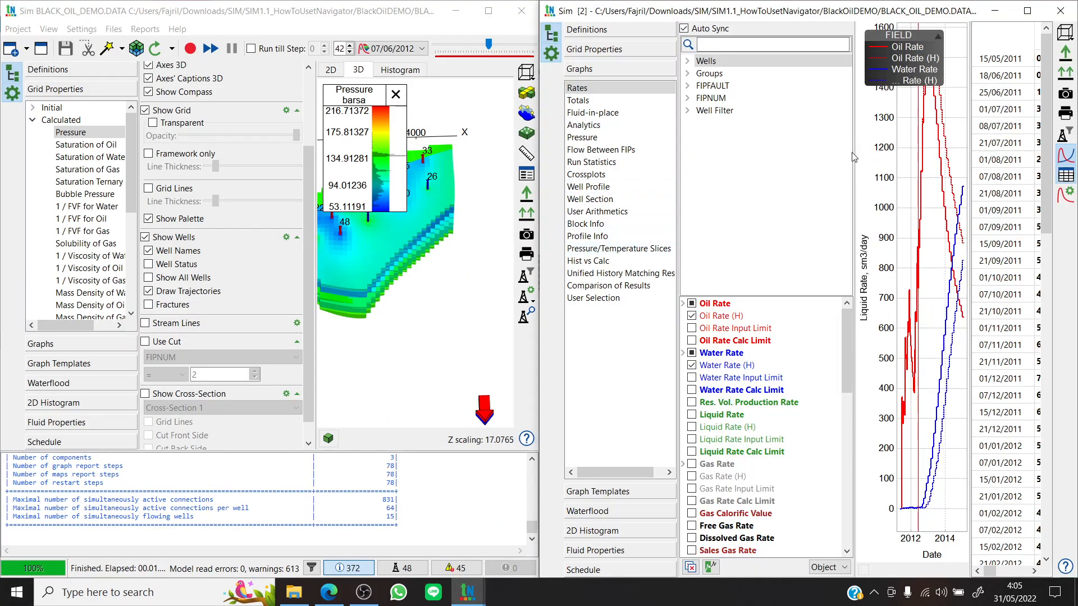
{"action": "left_click_drag", "start_coordinate": [853, 152], "coordinate": [554, 176]}
{"action": "left_click_drag", "start_coordinate": [969, 237], "coordinate": [1003, 236]}
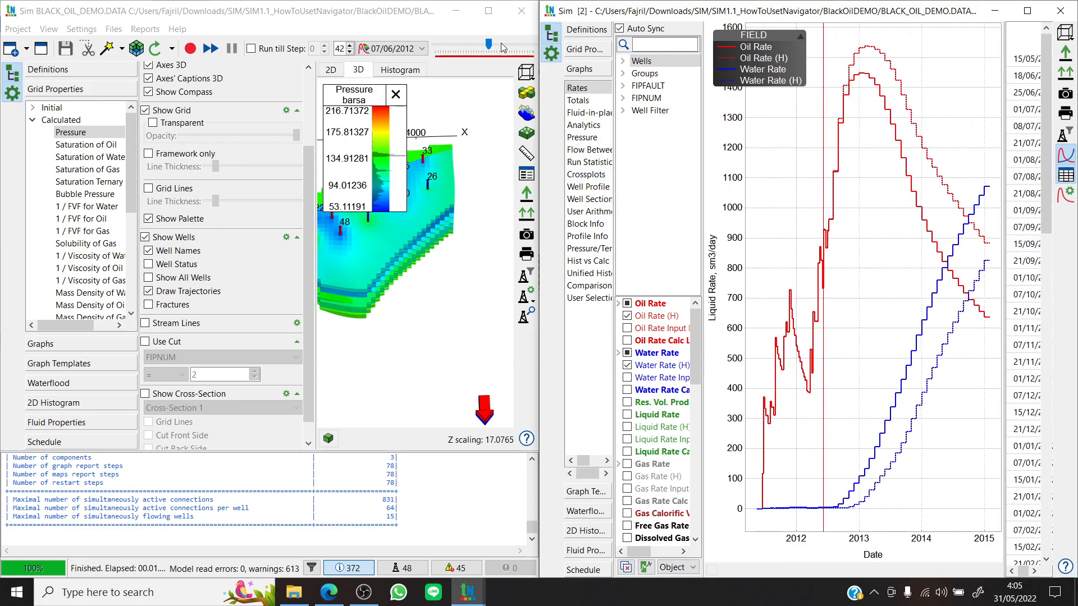
Step: Compare the pressure map with the rate graphs at steps 24 and 58, and close the separate graph window
{"action": "left_click_drag", "start_coordinate": [489, 48], "coordinate": [466, 49]}
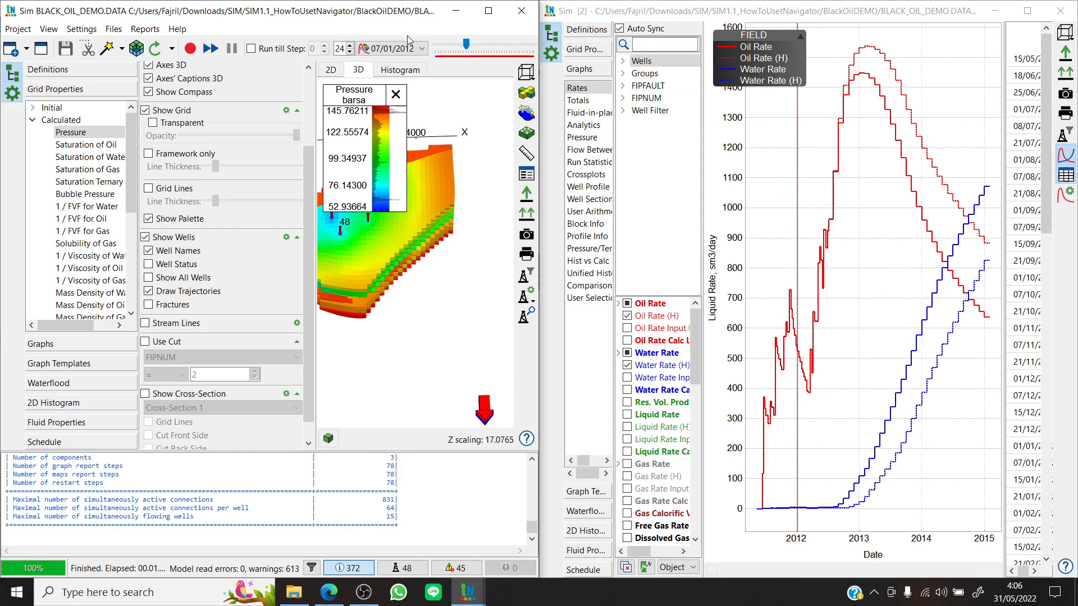
{"action": "mouse_move", "coordinate": [459, 49]}
{"action": "left_mouse_down"}
{"action": "mouse_move", "coordinate": [530, 43]}
{"action": "mouse_move", "coordinate": [425, 64]}
{"action": "mouse_move", "coordinate": [540, 49]}
{"action": "mouse_move", "coordinate": [510, 47]}
{"action": "left_mouse_up"}
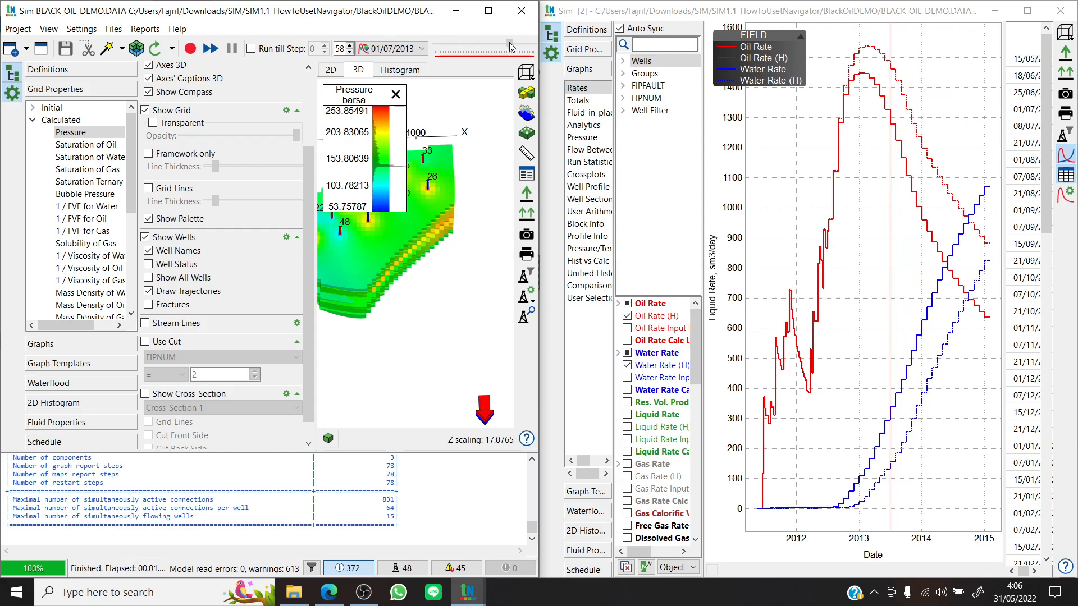
{"action": "left_click", "coordinate": [1026, 11]}
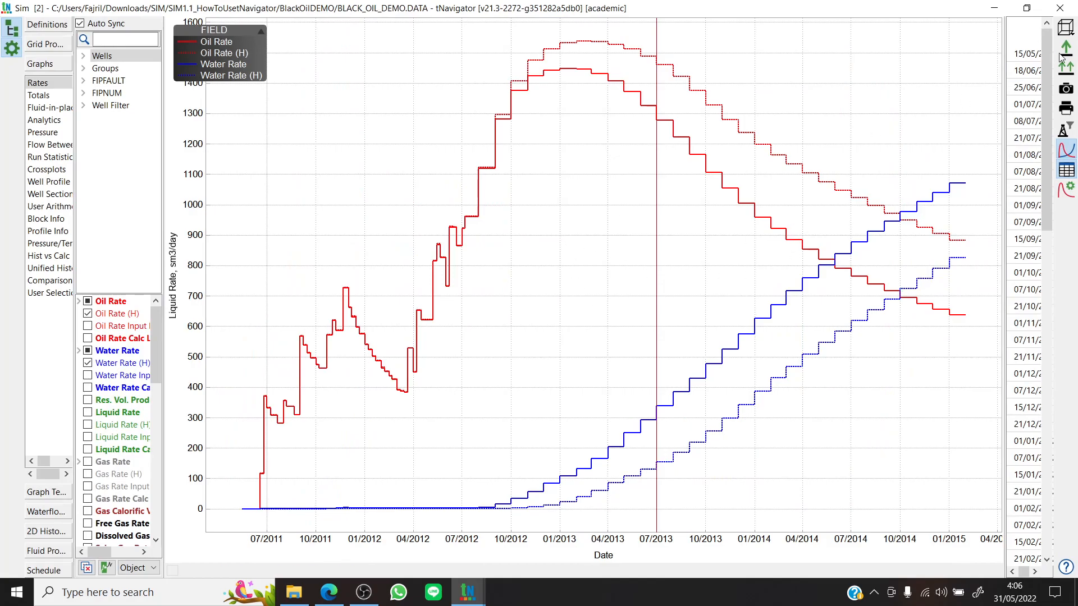
{"action": "left_click", "coordinate": [1060, 8]}
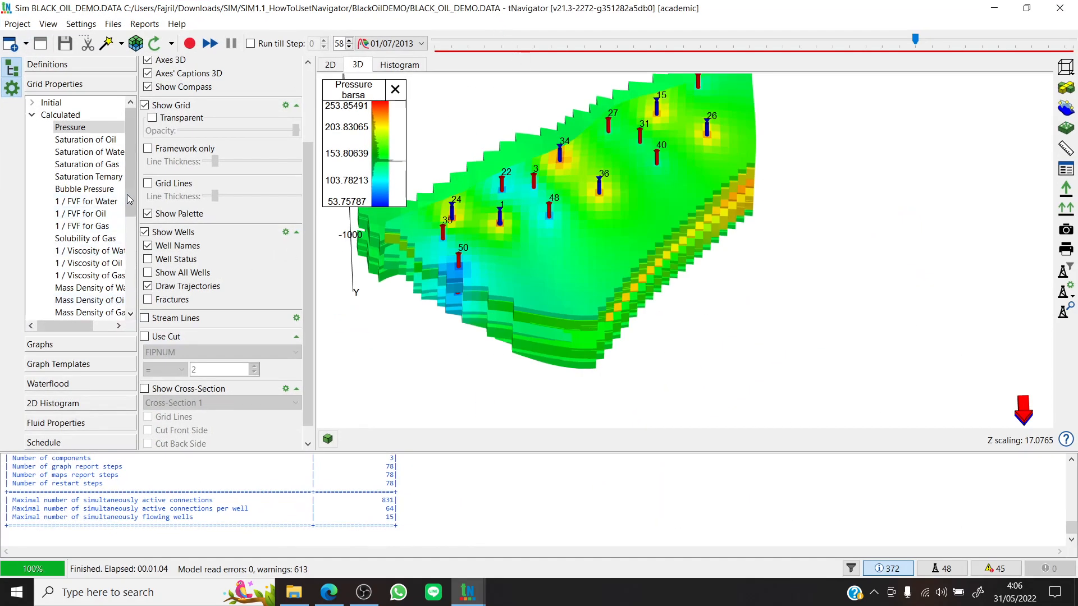
Step: Reopen the field rate graphs in the main window and move the legend into the empty area beside the rising oil rate curve
{"action": "left_click", "coordinate": [79, 351]}
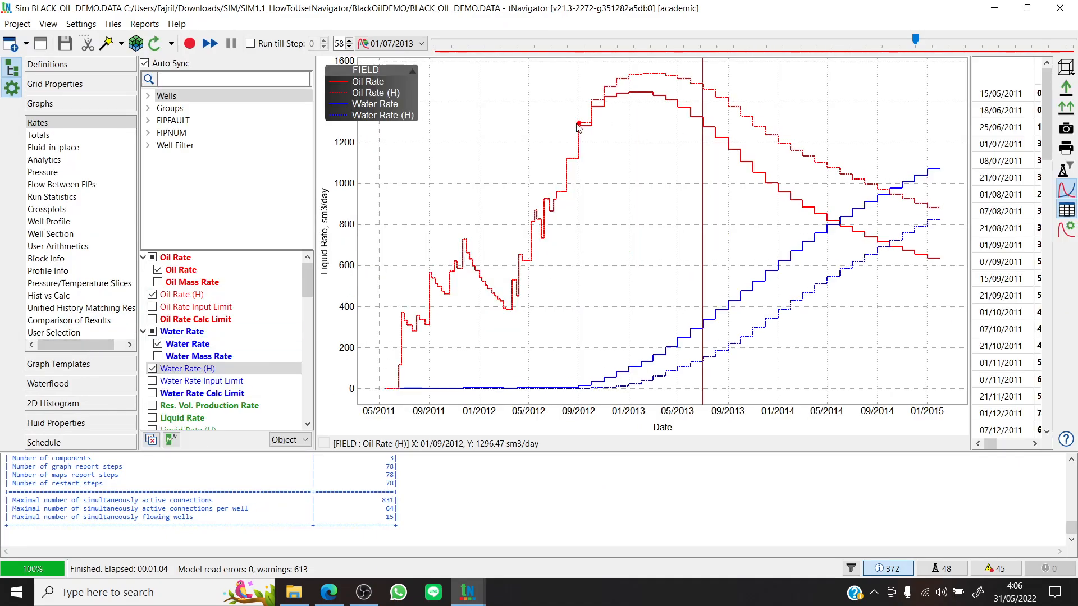
{"action": "mouse_move", "coordinate": [578, 125]}
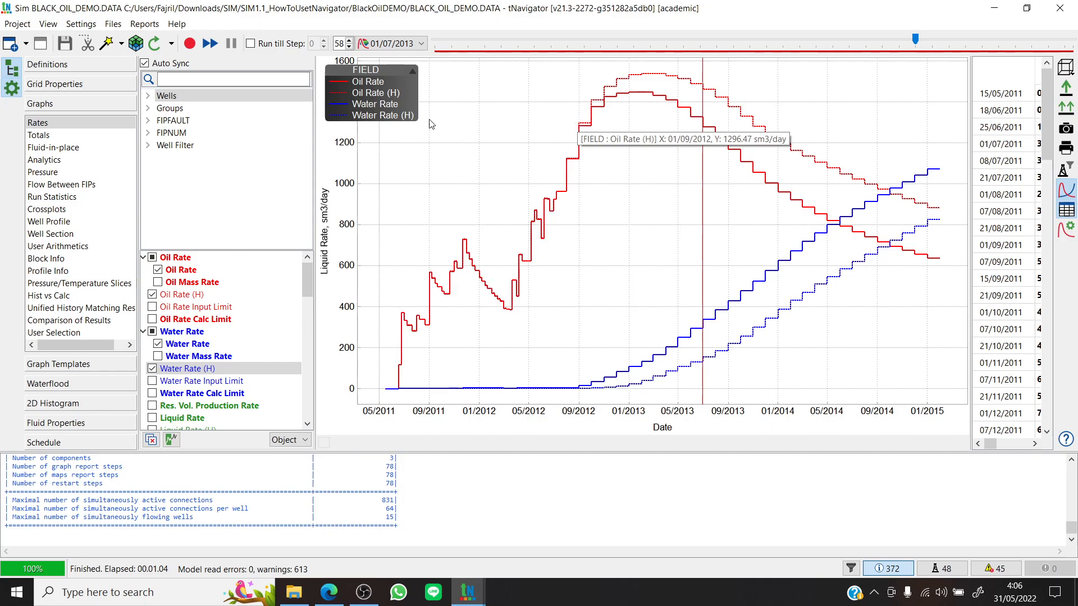
{"action": "left_click_drag", "start_coordinate": [397, 72], "coordinate": [454, 113]}
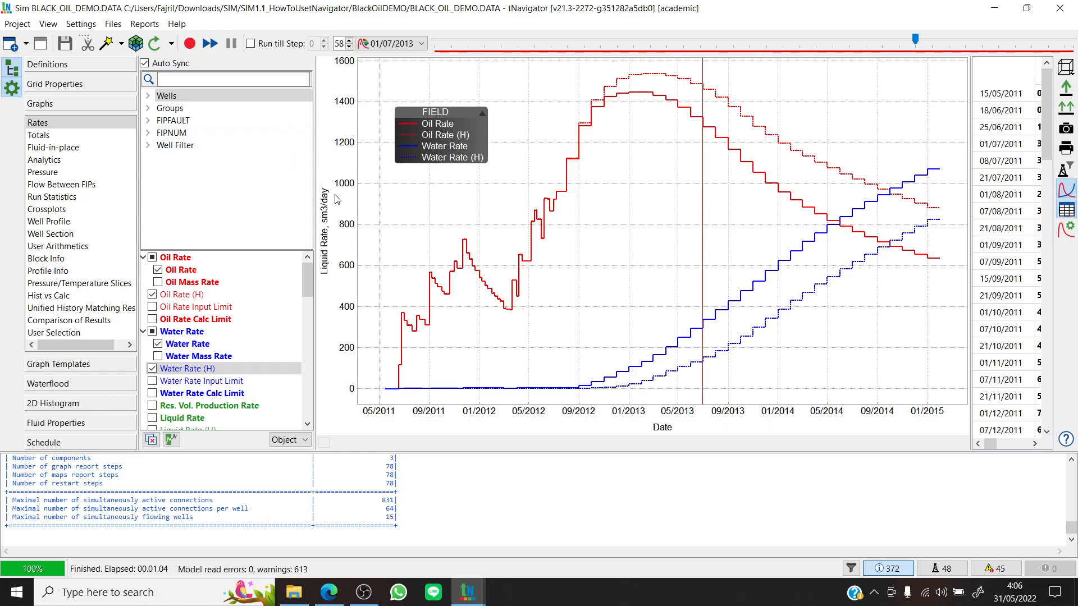
Step: Plot the rates of well '1' from the Wells list and move the legend into the empty area beyond the oil rate curve
{"action": "left_click", "coordinate": [148, 97]}
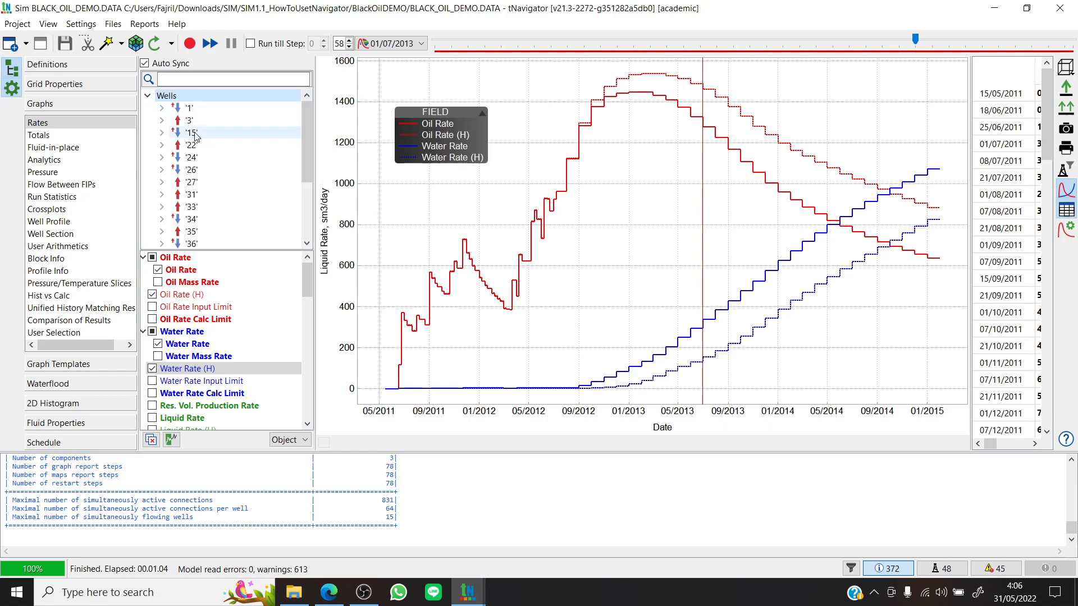
{"action": "left_click", "coordinate": [146, 97]}
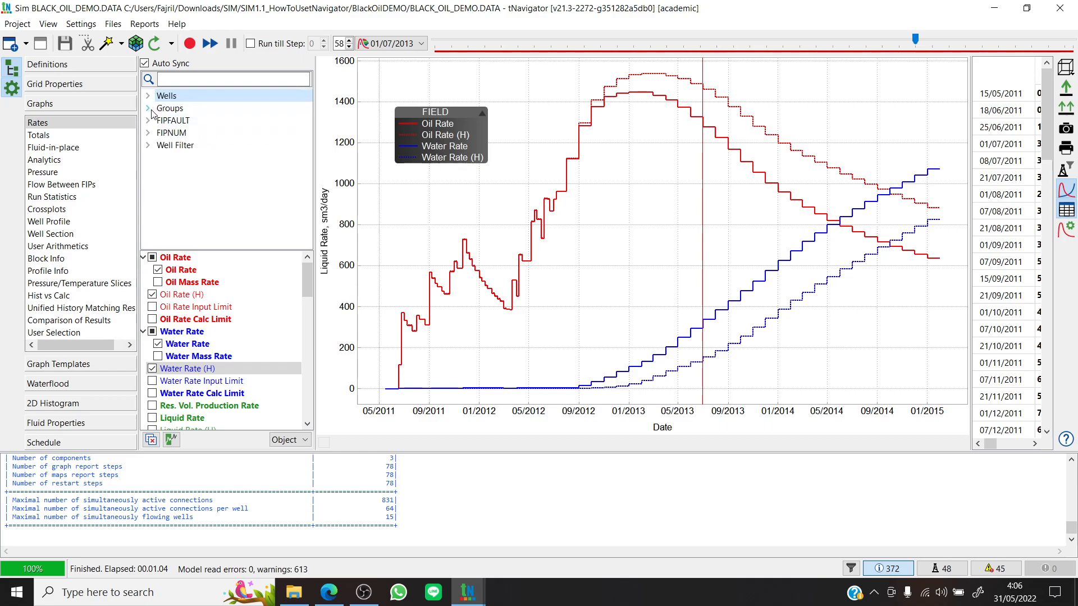
{"action": "left_click", "coordinate": [146, 96]}
{"action": "scroll", "coordinate": [225, 140], "scroll_direction": "down", "scroll_amount": 5}
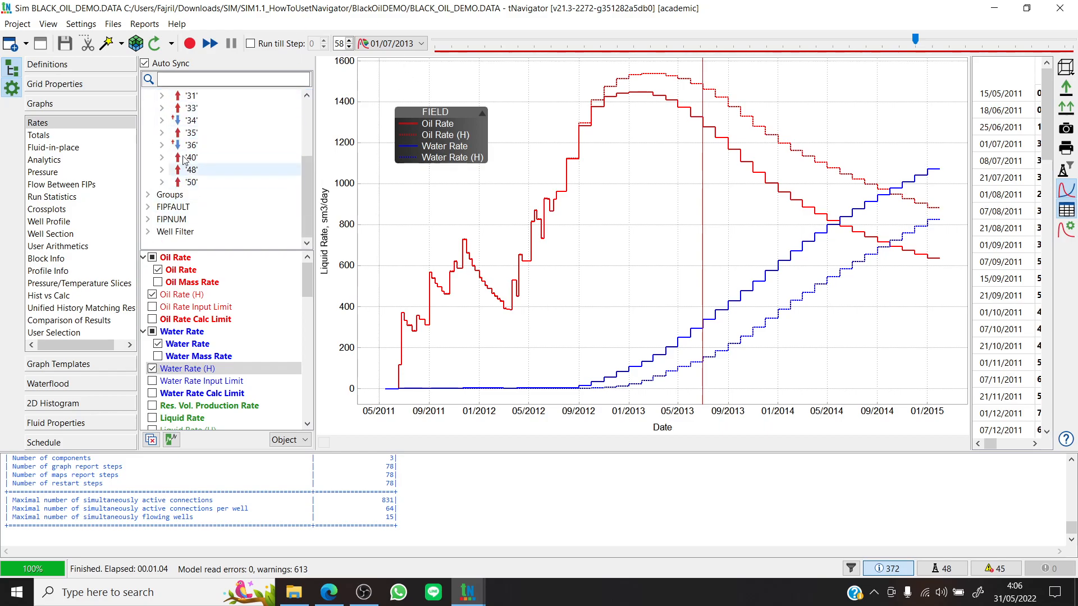
{"action": "scroll", "coordinate": [258, 168], "scroll_direction": "up", "scroll_amount": 3}
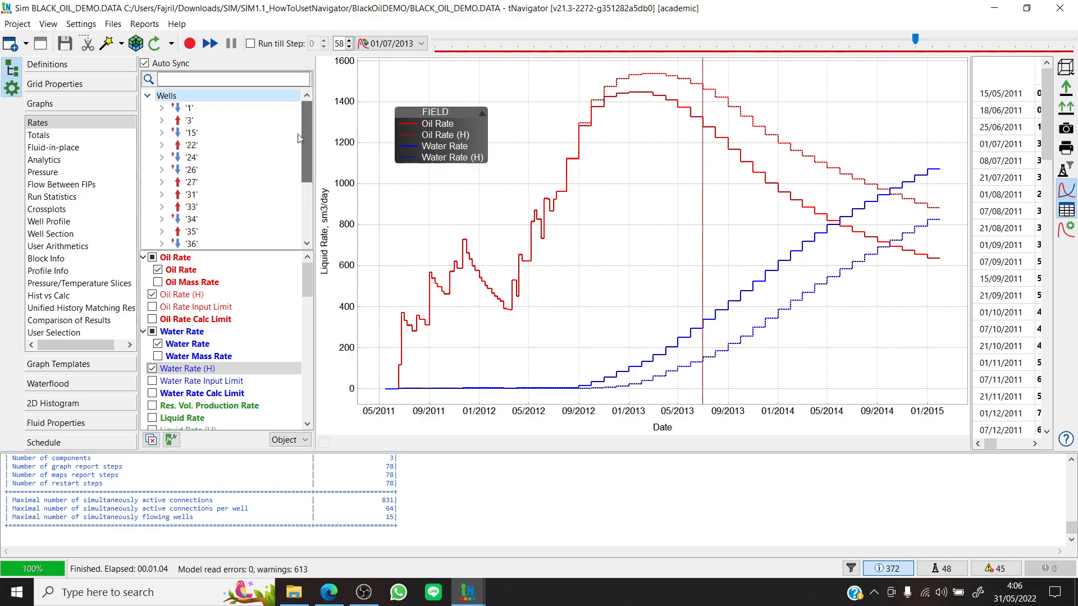
{"action": "left_click", "coordinate": [189, 108]}
{"action": "left_click_drag", "start_coordinate": [446, 120], "coordinate": [838, 115]}
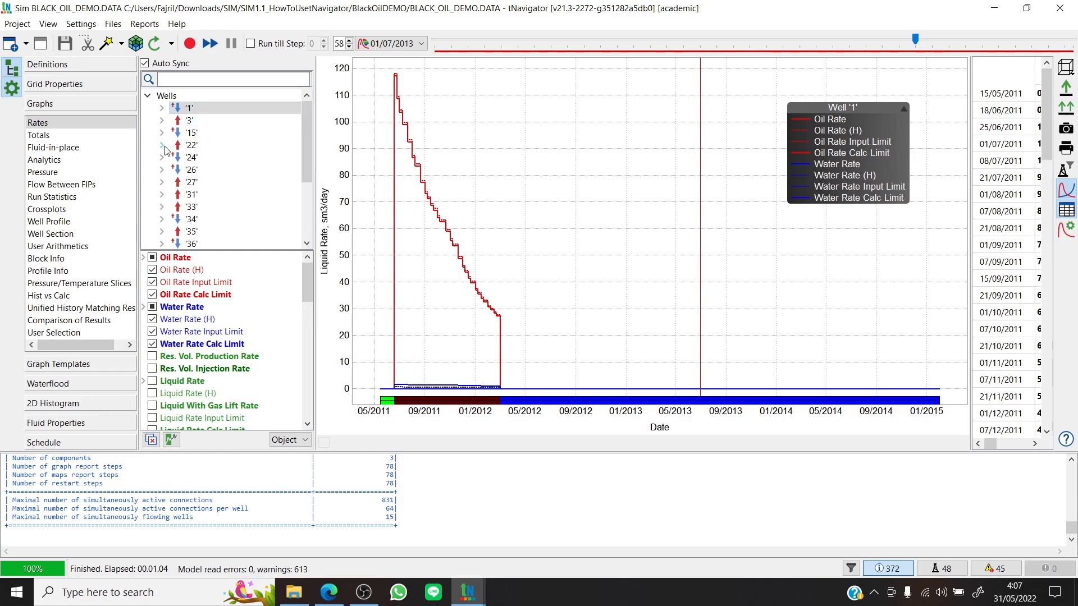
Step: View the rate graph of well '3', look through the list of wells, and return to well '1'
{"action": "left_click", "coordinate": [163, 110]}
{"action": "left_click", "coordinate": [162, 110]}
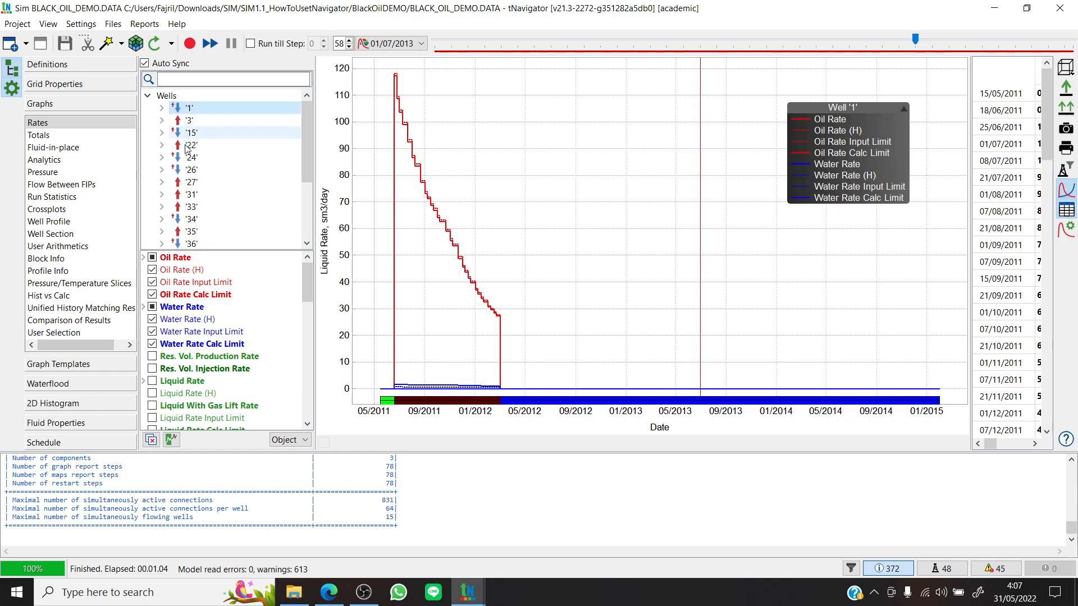
{"action": "scroll", "coordinate": [309, 146], "scroll_direction": "down", "scroll_amount": 1}
{"action": "scroll", "coordinate": [309, 146], "scroll_direction": "up", "scroll_amount": 1}
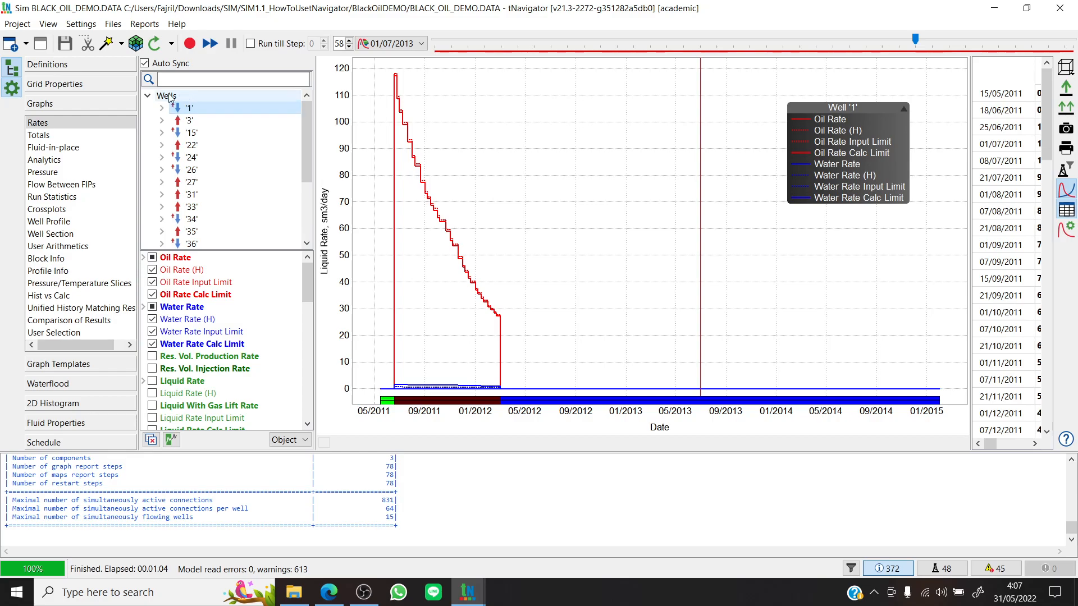
{"action": "left_click", "coordinate": [190, 119]}
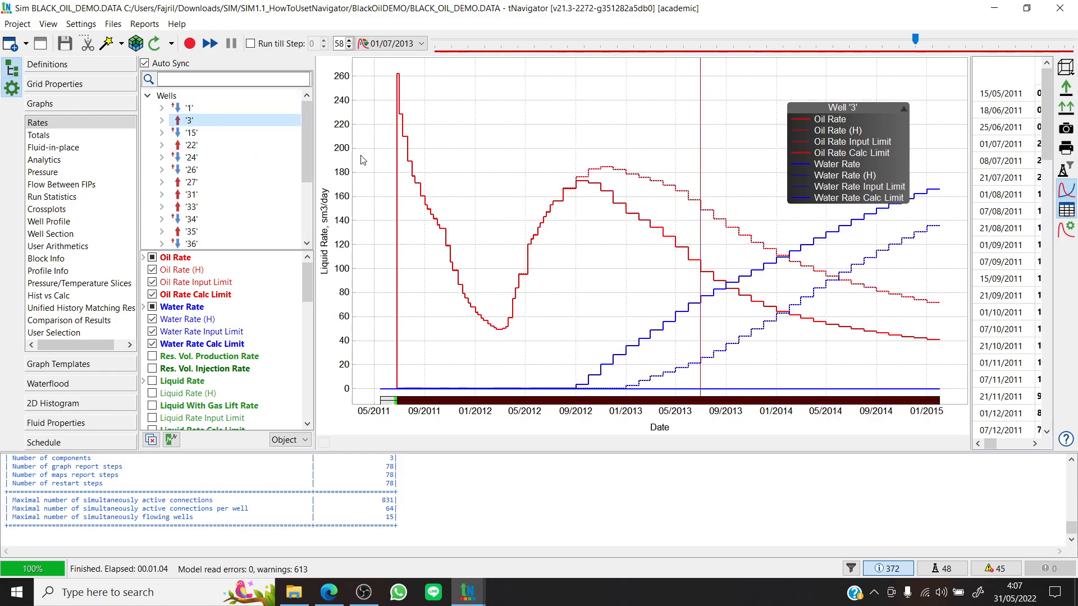
{"action": "scroll", "coordinate": [223, 209], "scroll_direction": "down", "scroll_amount": 3}
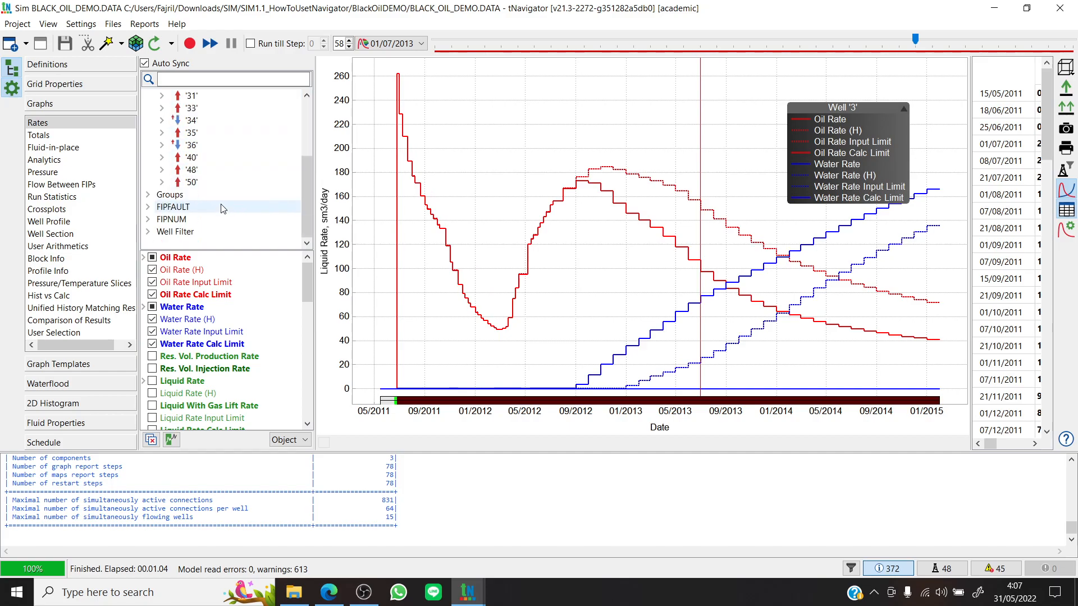
{"action": "scroll", "coordinate": [205, 174], "scroll_direction": "up", "scroll_amount": 3}
{"action": "scroll", "coordinate": [205, 175], "scroll_direction": "down", "scroll_amount": 3}
{"action": "scroll", "coordinate": [213, 179], "scroll_direction": "up", "scroll_amount": 3}
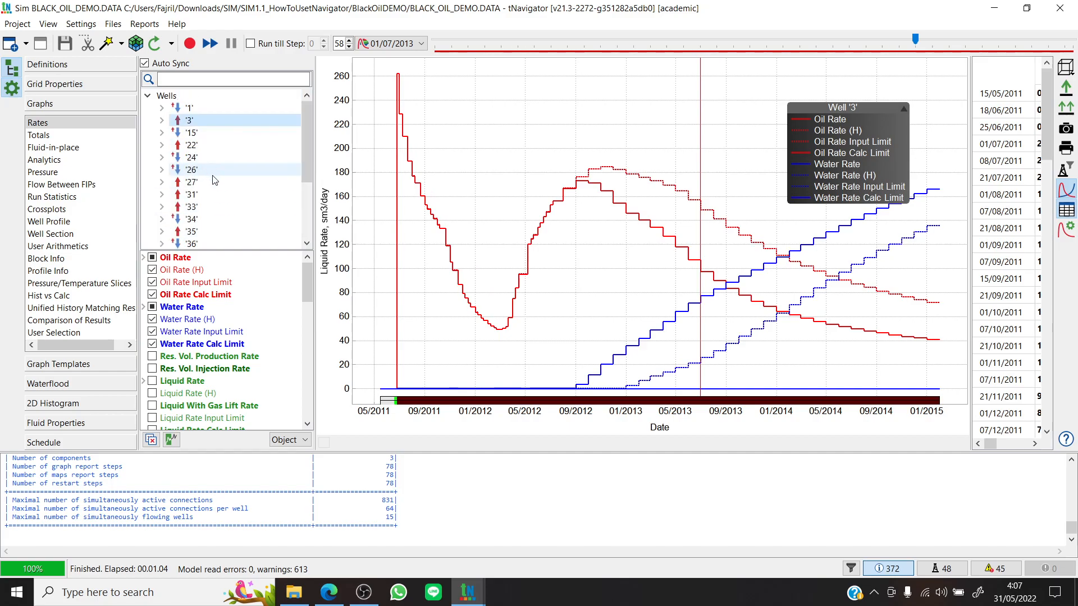
{"action": "scroll", "coordinate": [221, 193], "scroll_direction": "down", "scroll_amount": 3}
{"action": "scroll", "coordinate": [223, 190], "scroll_direction": "up", "scroll_amount": 3}
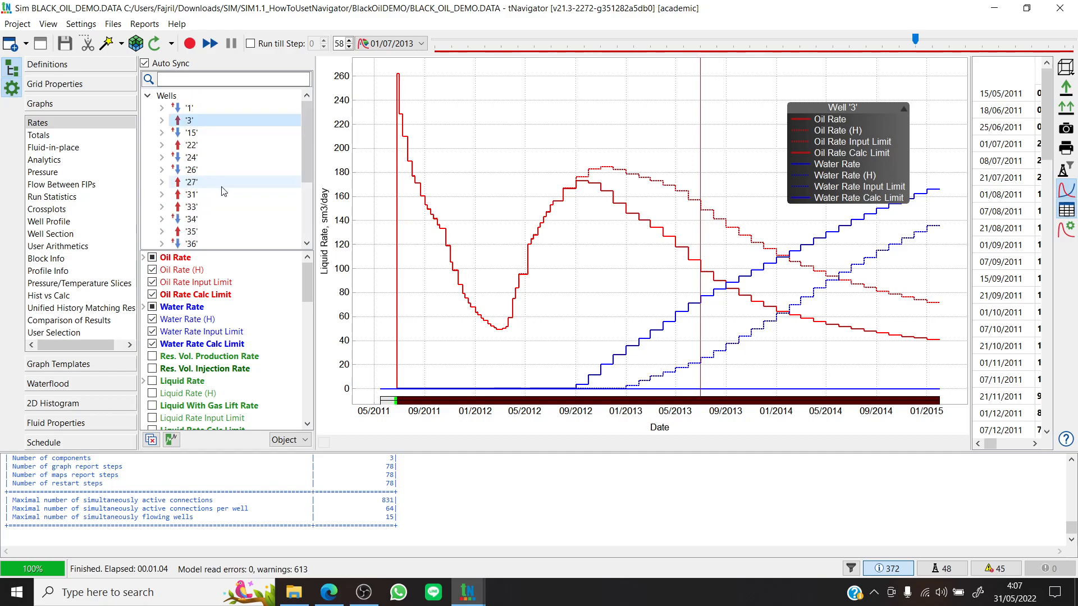
{"action": "left_click", "coordinate": [207, 111]}
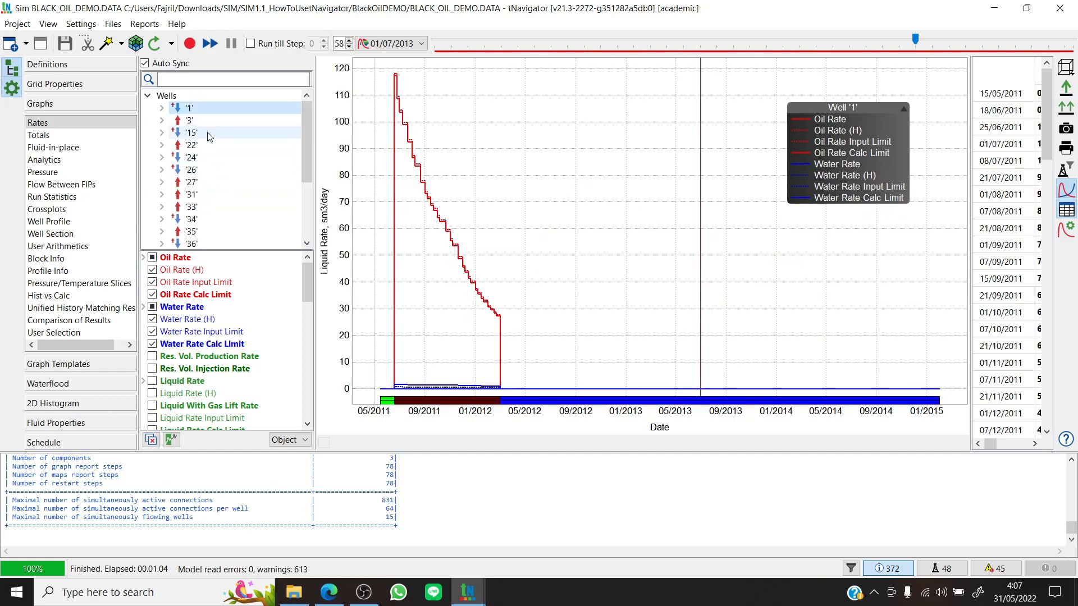
Step: Plot the rates of well '15' and add the Water Injection Rate curve to the graph
{"action": "left_click", "coordinate": [208, 134]}
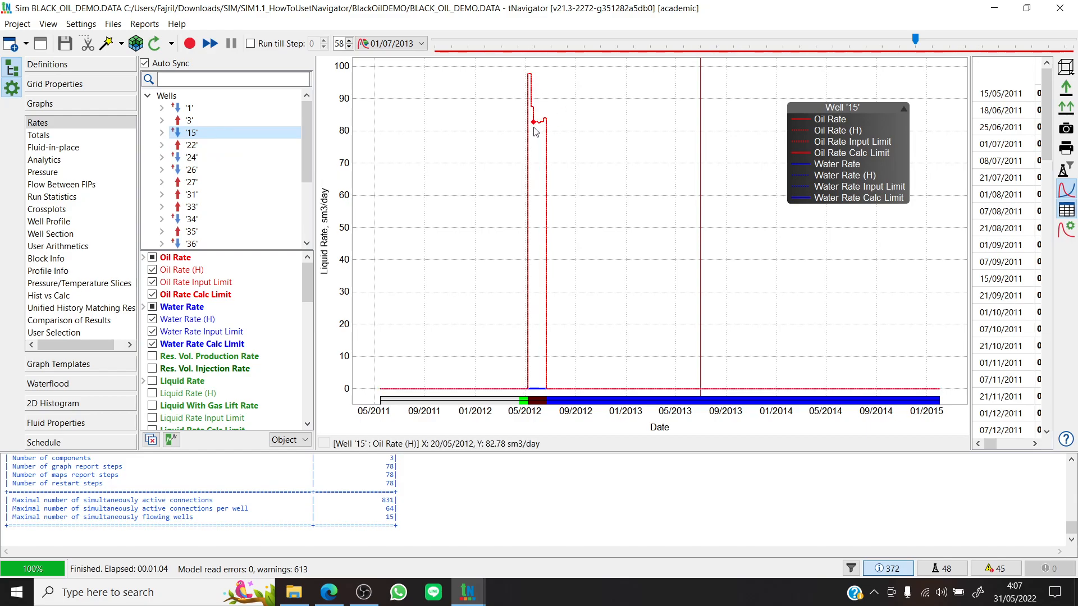
{"action": "left_click_drag", "start_coordinate": [306, 281], "coordinate": [332, 342]}
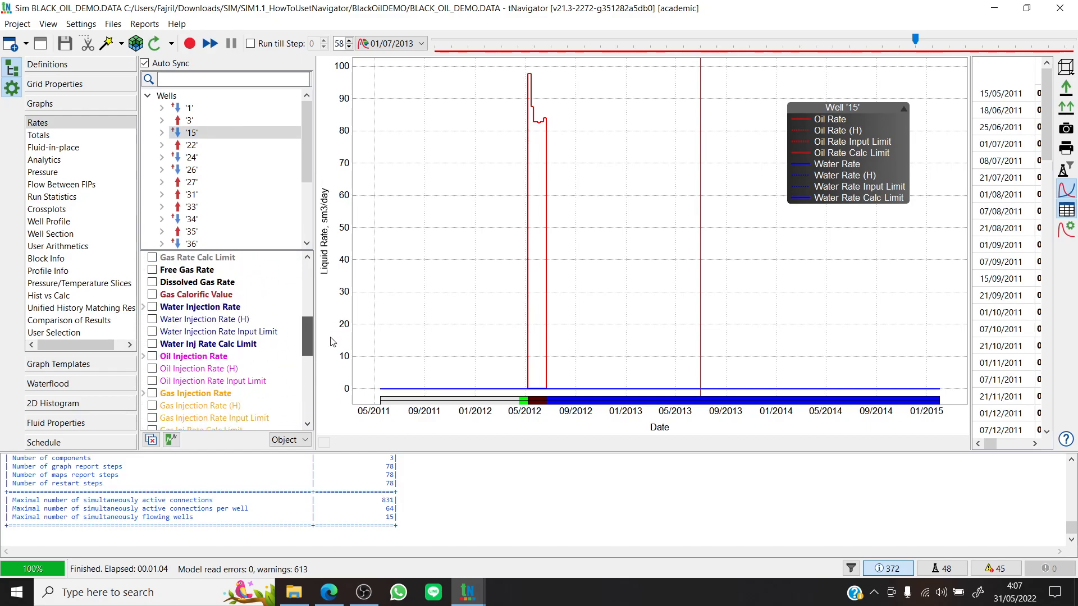
{"action": "double_click", "coordinate": [164, 307]}
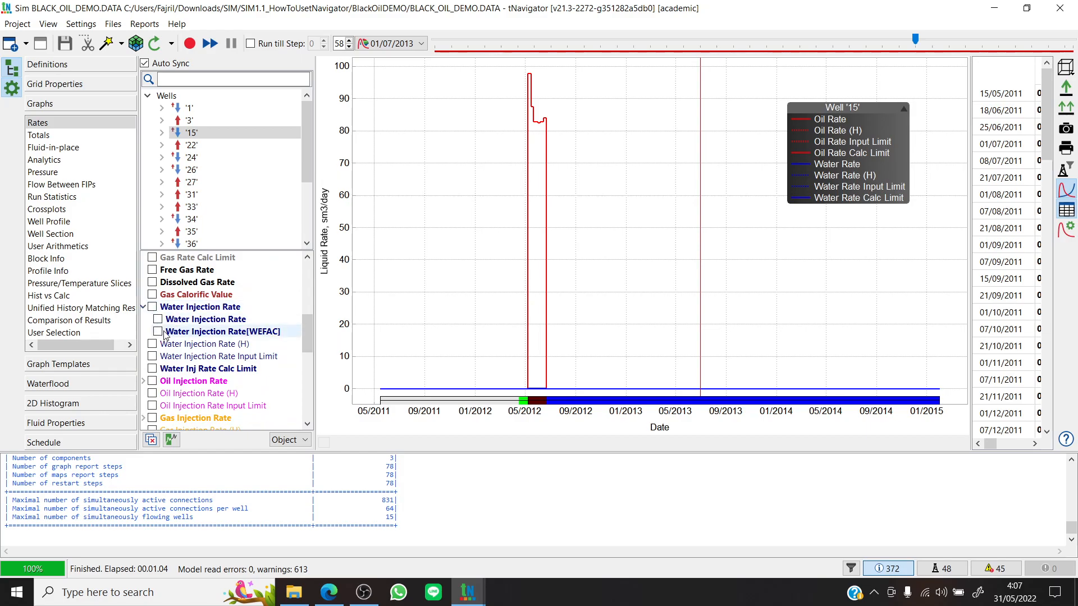
{"action": "left_click", "coordinate": [158, 319]}
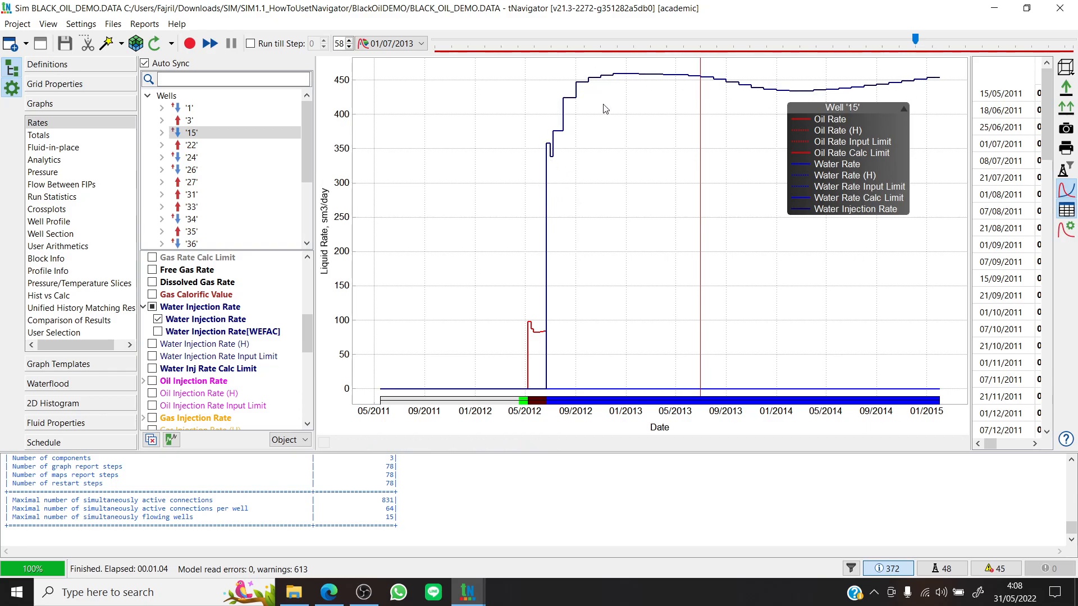
Step: Compare the production and water injection rate graphs of wells '24', '26', '34', '48', '40' and '36'
{"action": "left_click", "coordinate": [192, 157]}
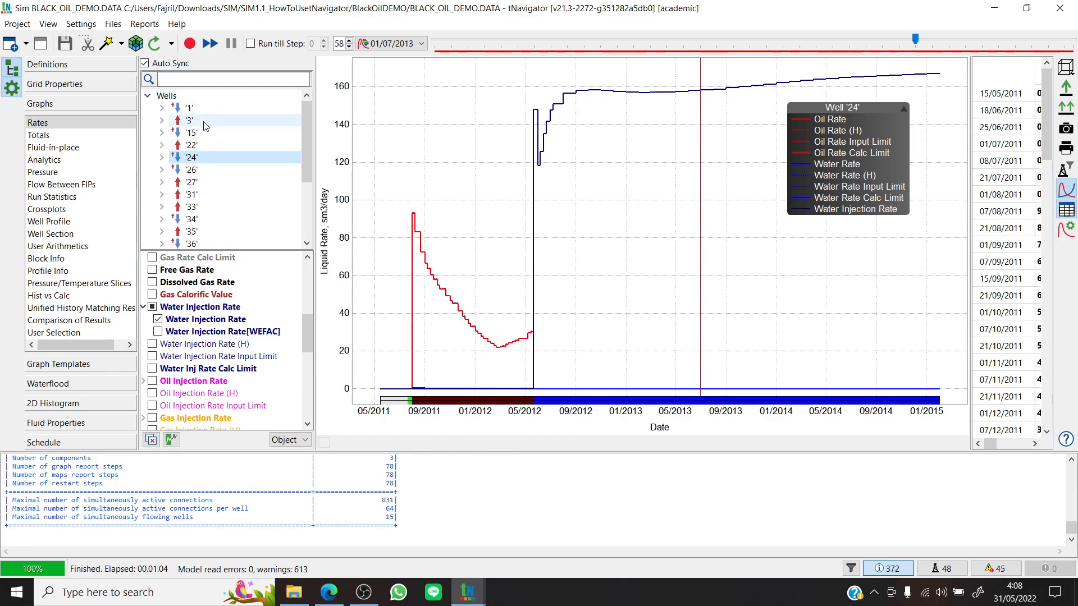
{"action": "left_click", "coordinate": [198, 169]}
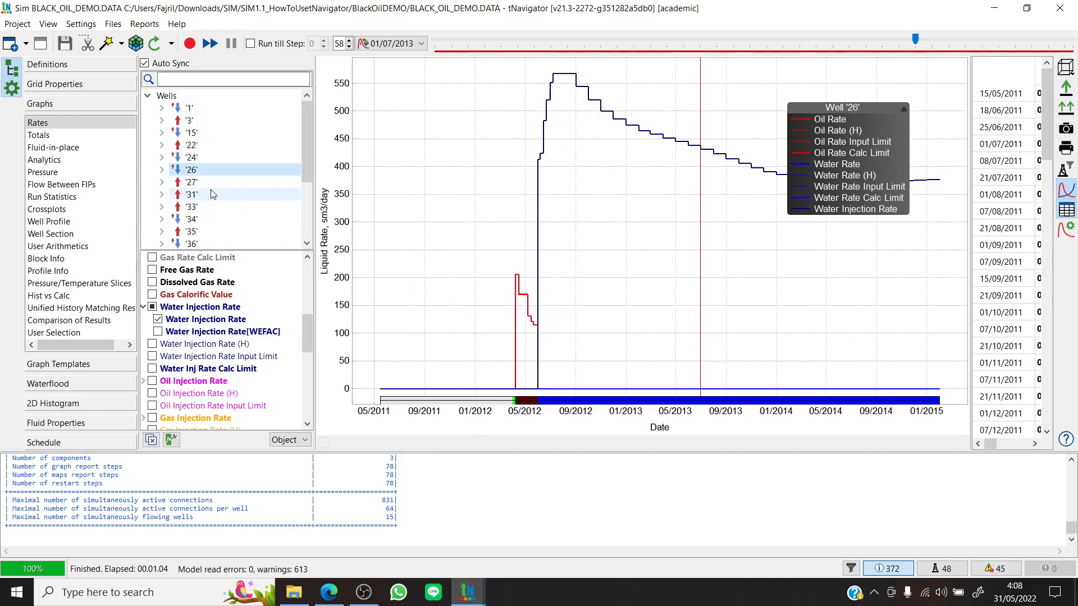
{"action": "left_click", "coordinate": [192, 219]}
{"action": "scroll", "coordinate": [194, 196], "scroll_direction": "down", "scroll_amount": 3}
{"action": "left_click", "coordinate": [196, 170]}
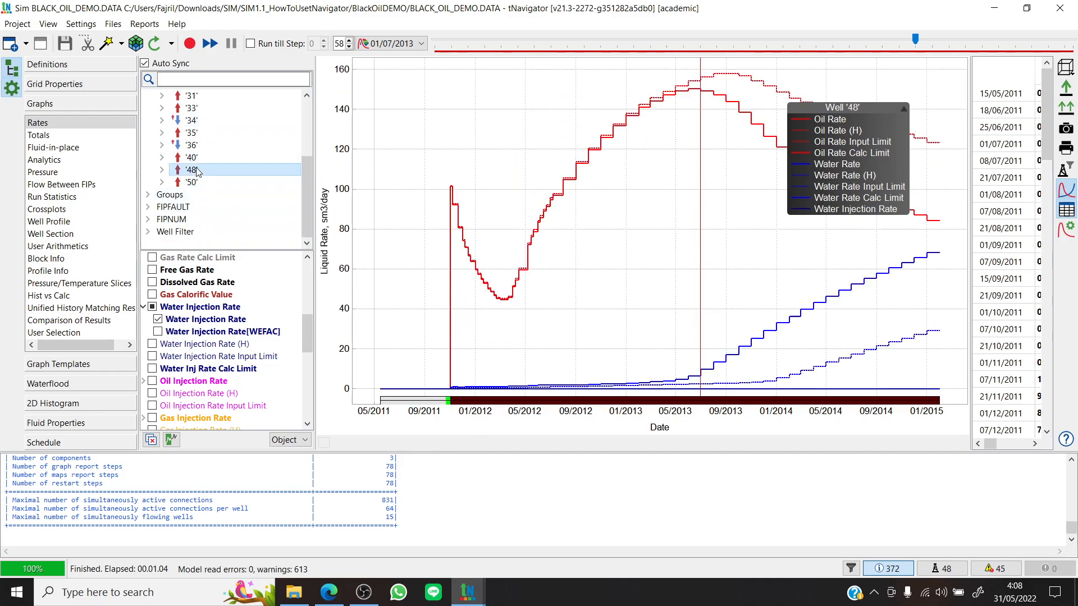
{"action": "left_click", "coordinate": [196, 157]}
{"action": "left_click", "coordinate": [197, 146]}
{"action": "scroll", "coordinate": [232, 175], "scroll_direction": "up", "scroll_amount": 3}
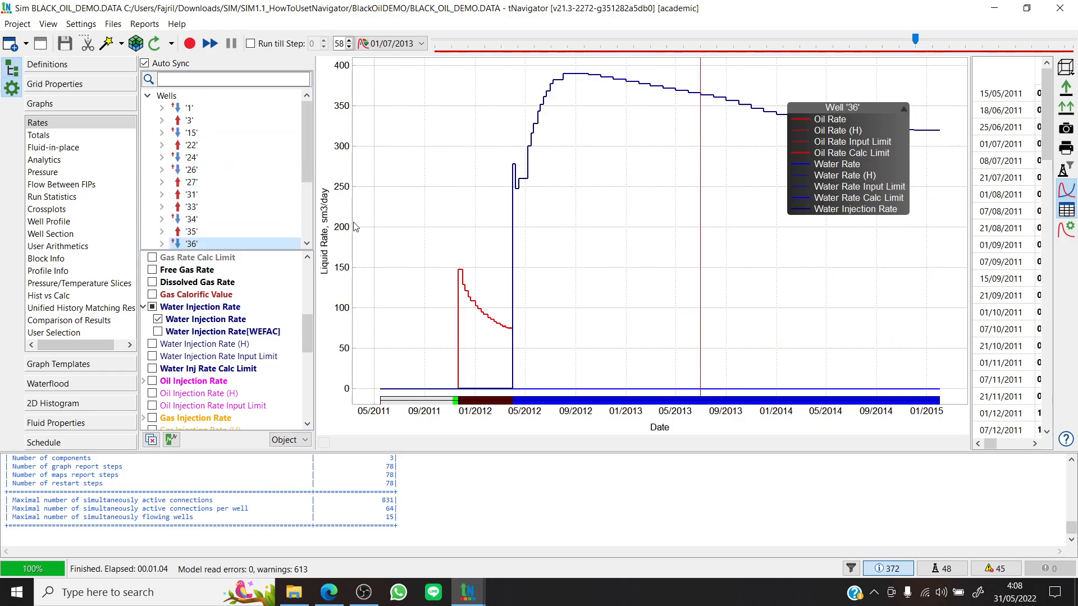
Step: Plot the rates of well '40' and move the legend into the empty area before its oil rate curve begins
{"action": "scroll", "coordinate": [193, 193], "scroll_direction": "down", "scroll_amount": 2}
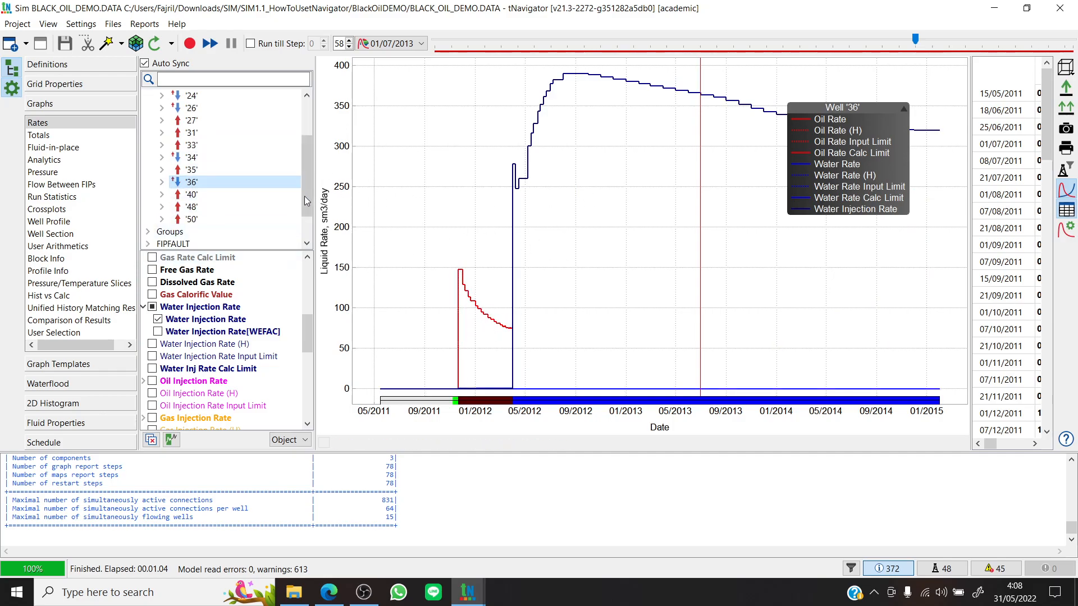
{"action": "scroll", "coordinate": [307, 173], "scroll_direction": "up", "scroll_amount": 1}
{"action": "left_click", "coordinate": [191, 207]}
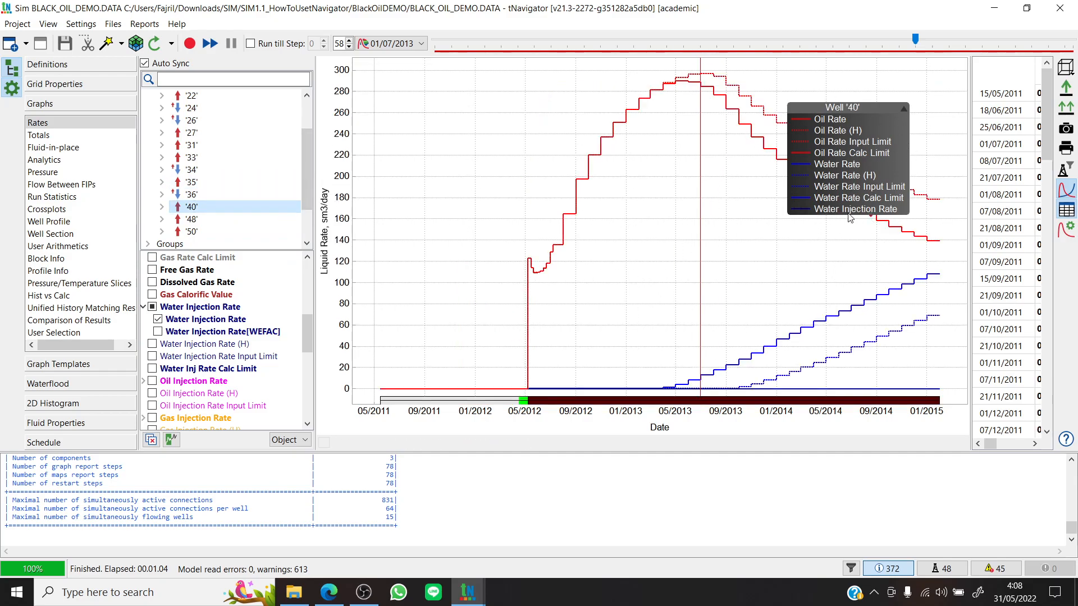
{"action": "left_click_drag", "start_coordinate": [840, 113], "coordinate": [414, 96]}
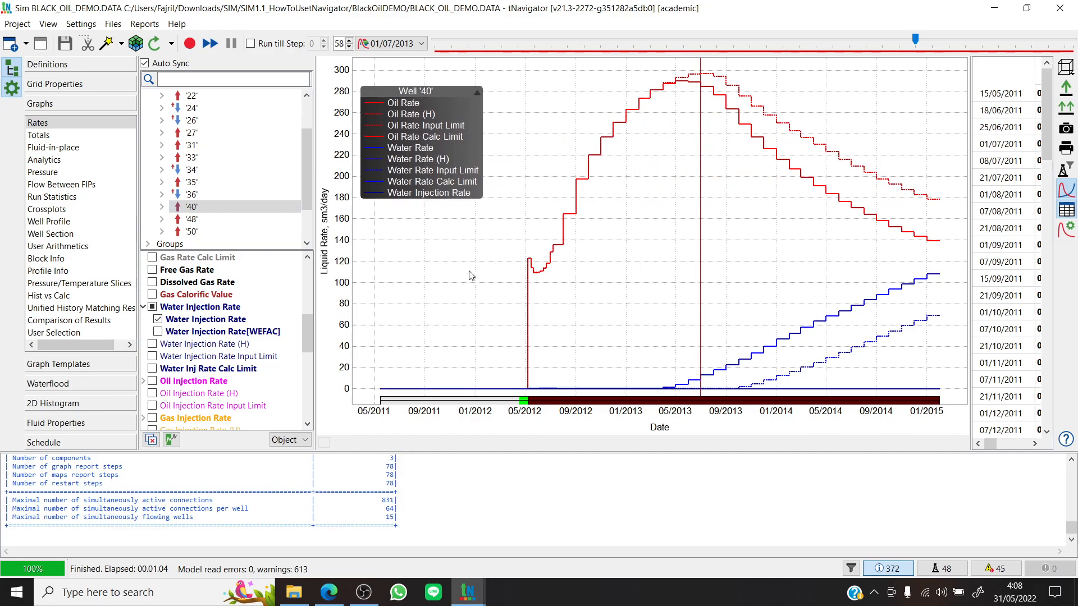
Step: Collapse the Wells list and plot the rates of the 'FIELD' group
{"action": "left_click_drag", "start_coordinate": [310, 163], "coordinate": [309, 119]}
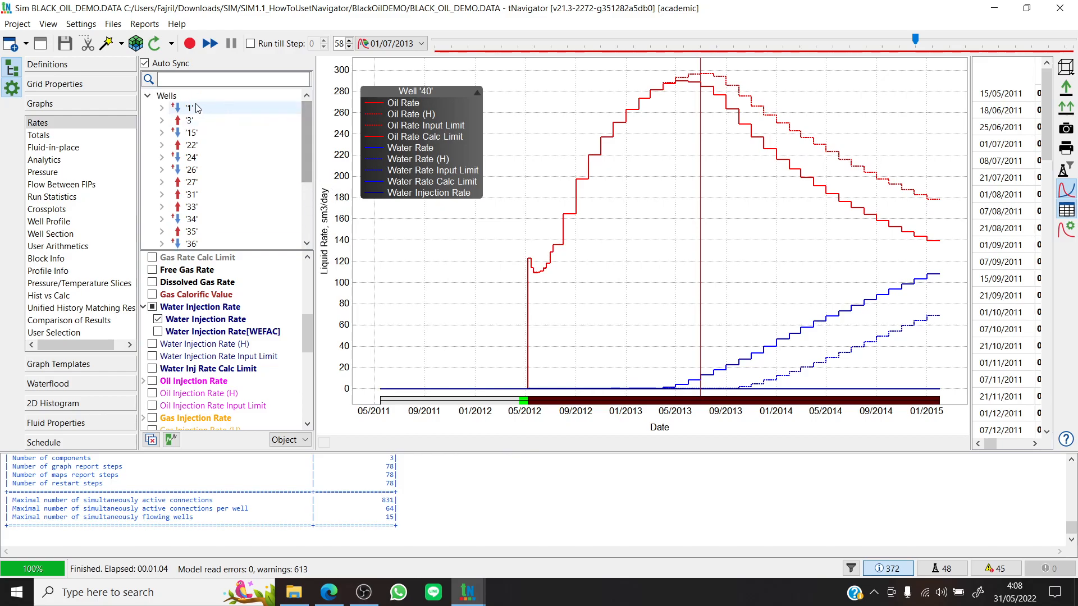
{"action": "left_click", "coordinate": [147, 96]}
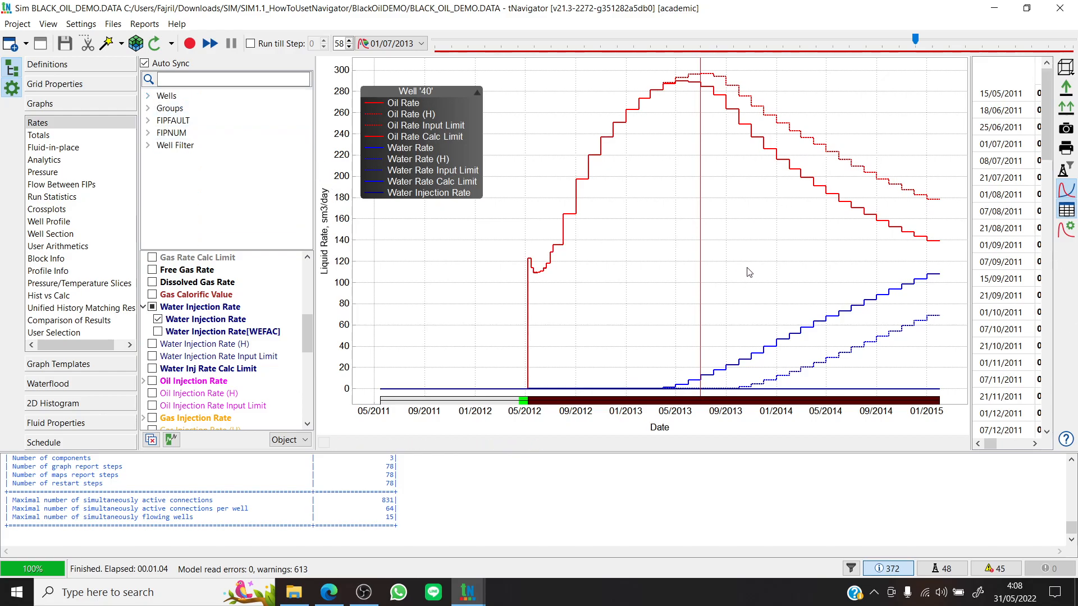
{"action": "left_click", "coordinate": [148, 109]}
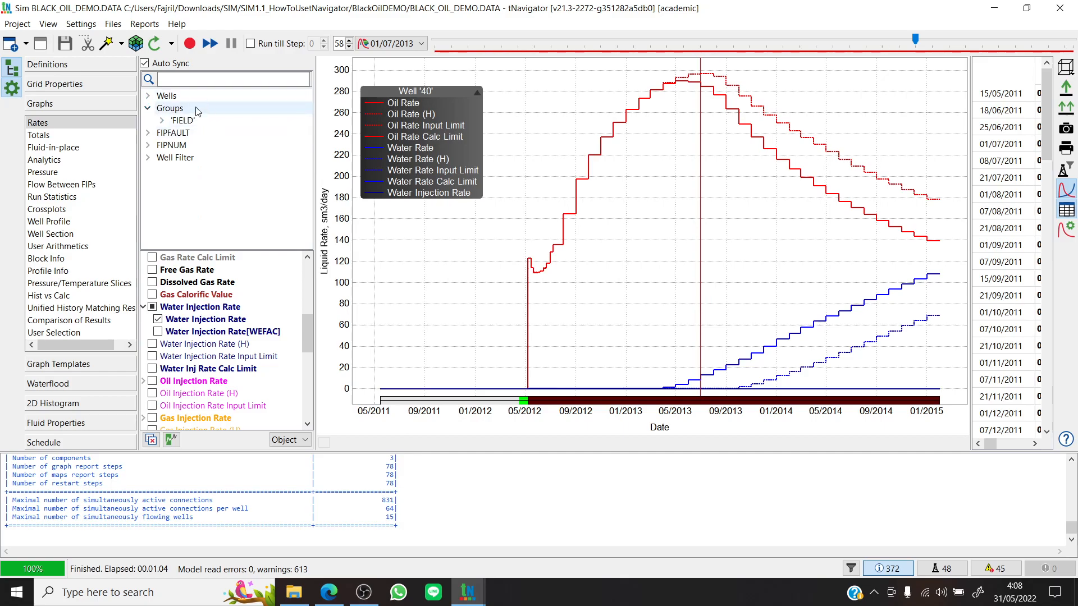
{"action": "left_click", "coordinate": [191, 124]}
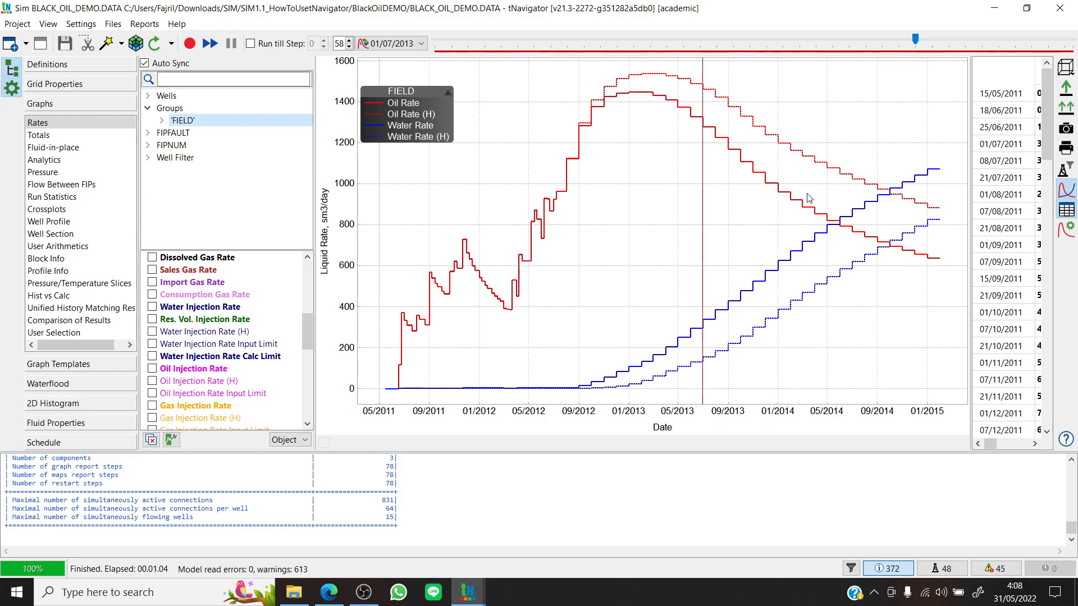
Step: Inspect a point on the field Oil Rate curve, and widen the data table to show and review all its rate columns
{"action": "mouse_move", "coordinate": [721, 137]}
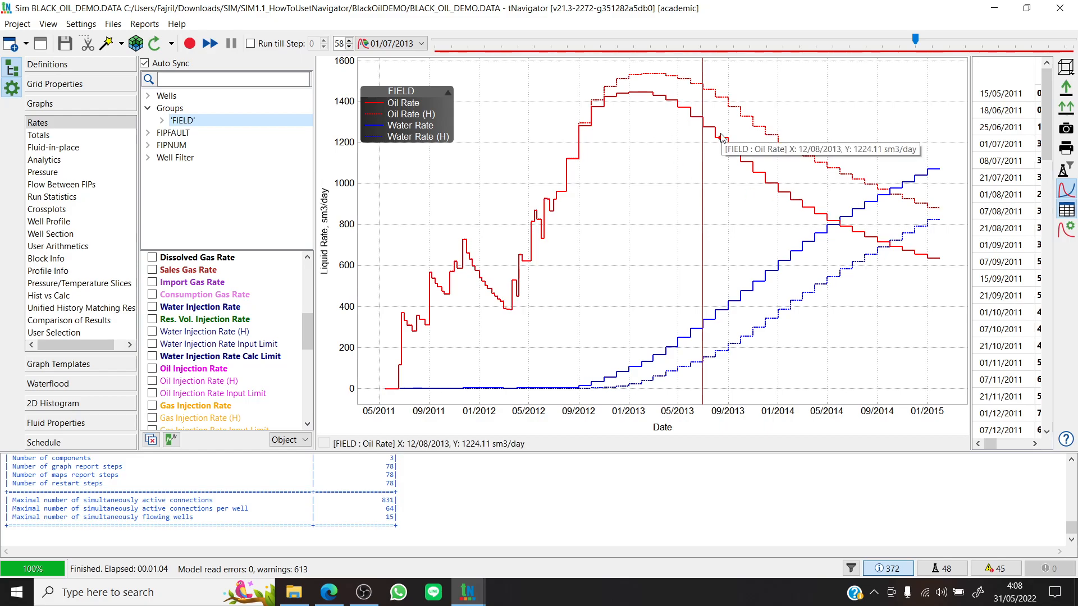
{"action": "left_click_drag", "start_coordinate": [971, 262], "coordinate": [667, 260]}
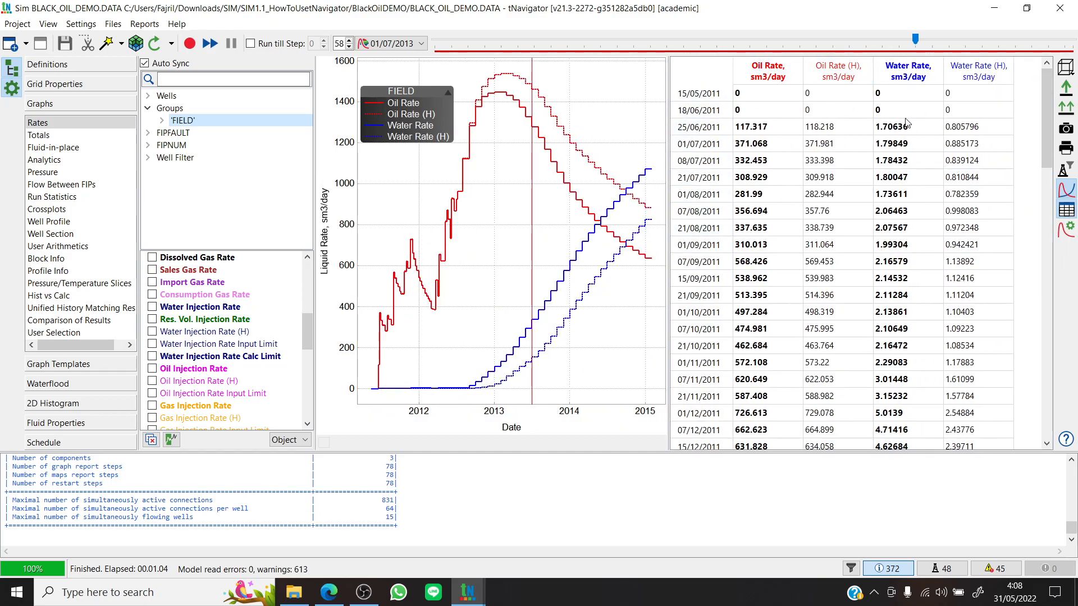
{"action": "left_click_drag", "start_coordinate": [1046, 78], "coordinate": [1031, 110]}
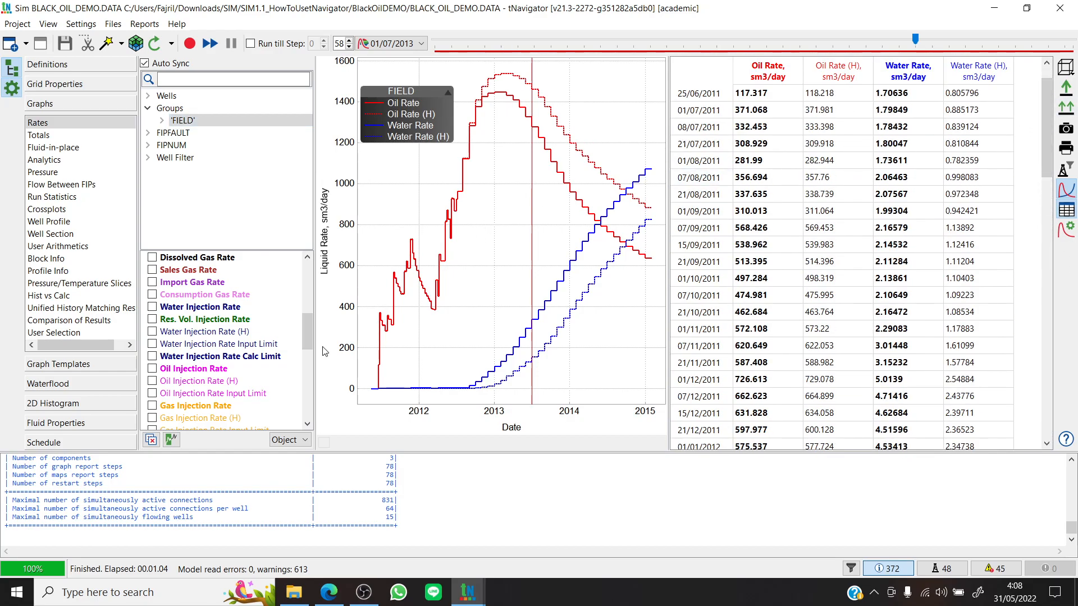
Step: Hide the Oil Rate and Oil Rate (H) curves in the field graph, restore both, and look further through the available rate parameters
{"action": "left_click_drag", "start_coordinate": [309, 340], "coordinate": [308, 289]}
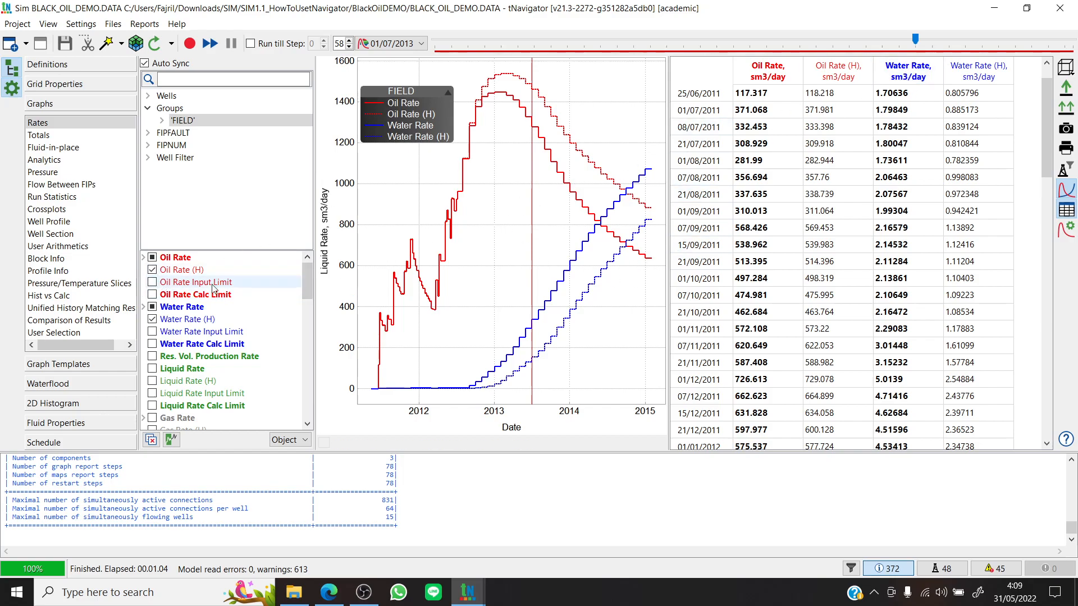
{"action": "left_click", "coordinate": [143, 258]}
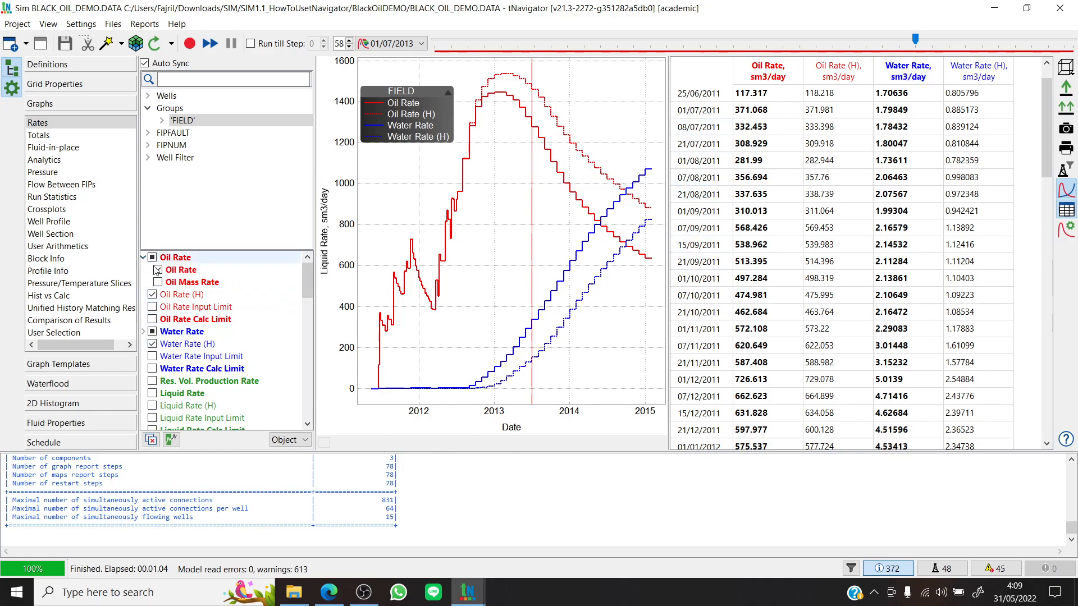
{"action": "left_click", "coordinate": [157, 270]}
{"action": "left_click", "coordinate": [152, 295]}
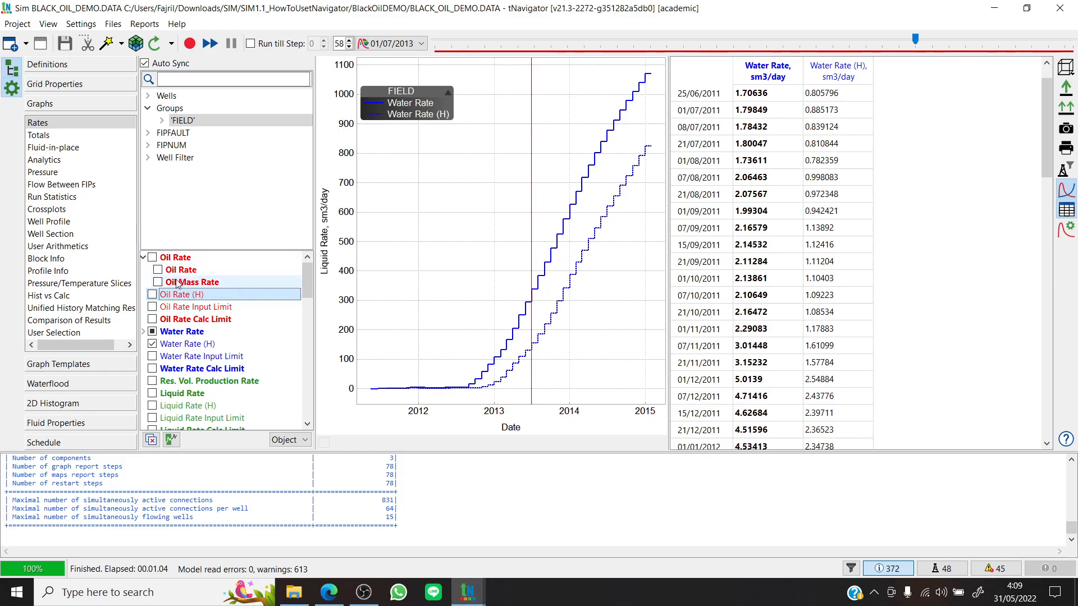
{"action": "left_click", "coordinate": [157, 270]}
{"action": "left_click", "coordinate": [152, 294]}
{"action": "left_click", "coordinate": [152, 295]}
{"action": "left_click", "coordinate": [152, 294]}
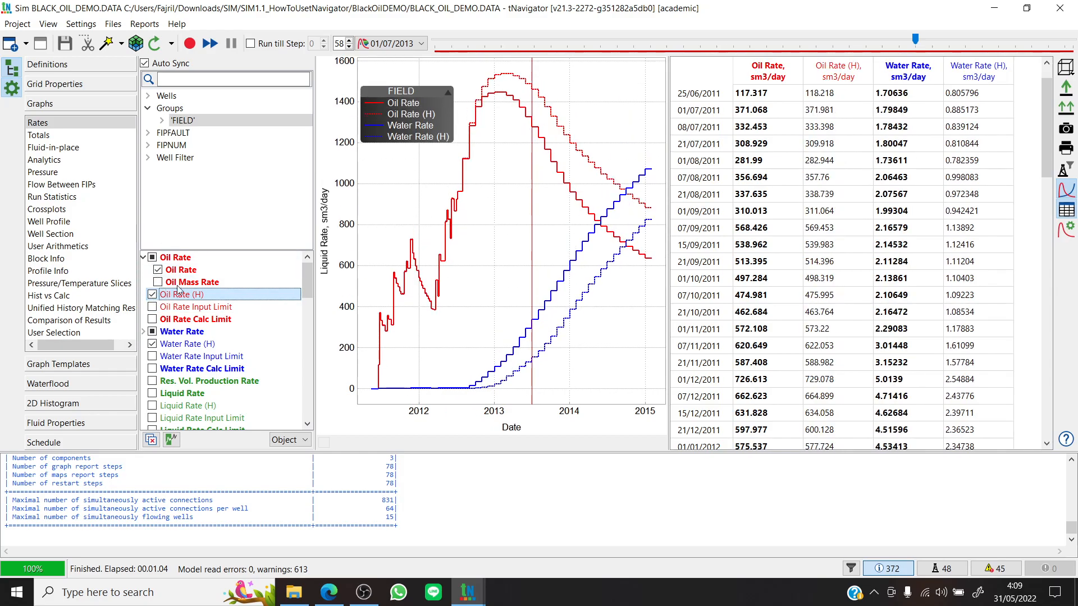
{"action": "scroll", "coordinate": [307, 292], "scroll_direction": "down", "scroll_amount": 2}
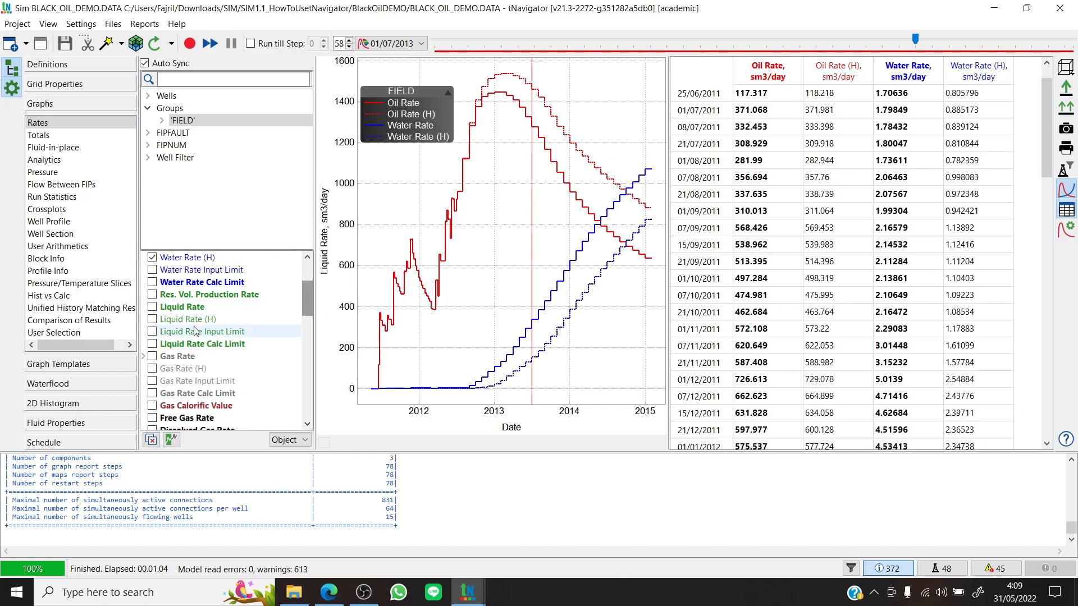
Step: Add the Liquid Rate and Liquid Rate (H) curves to the field graph, and remove both again
{"action": "left_click", "coordinate": [152, 307]}
{"action": "left_click", "coordinate": [217, 319]}
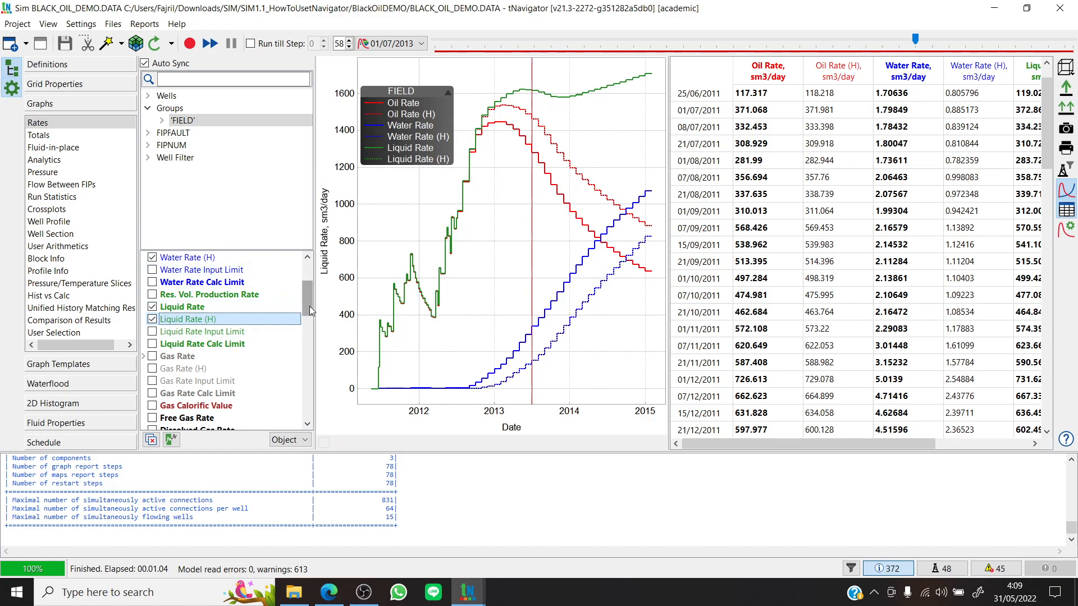
{"action": "left_click_drag", "start_coordinate": [310, 310], "coordinate": [307, 289]}
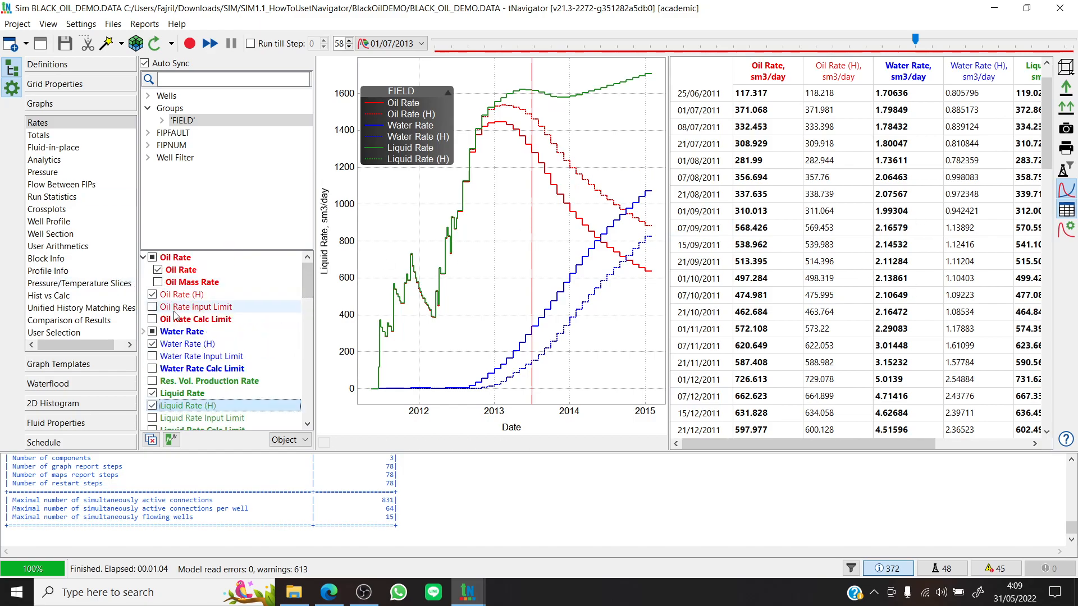
{"action": "left_click", "coordinate": [152, 405]}
{"action": "left_click", "coordinate": [152, 393]}
Step: Remove all Water Rate and Oil Rate curves, including the (H) ones, from the field graph and widen the graph area
{"action": "left_click", "coordinate": [153, 343]}
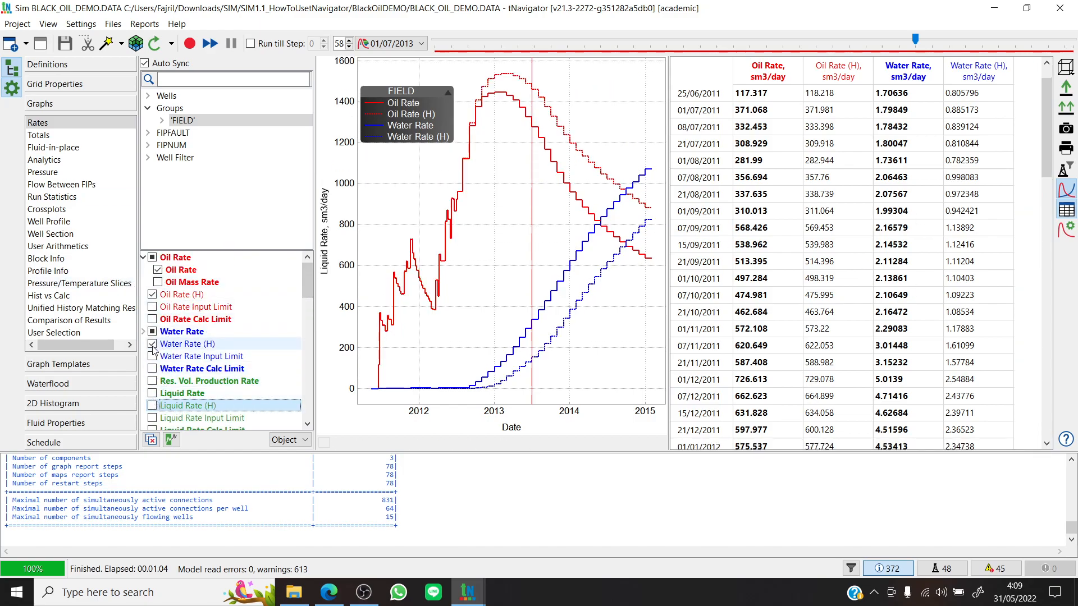
{"action": "left_click", "coordinate": [152, 331]}
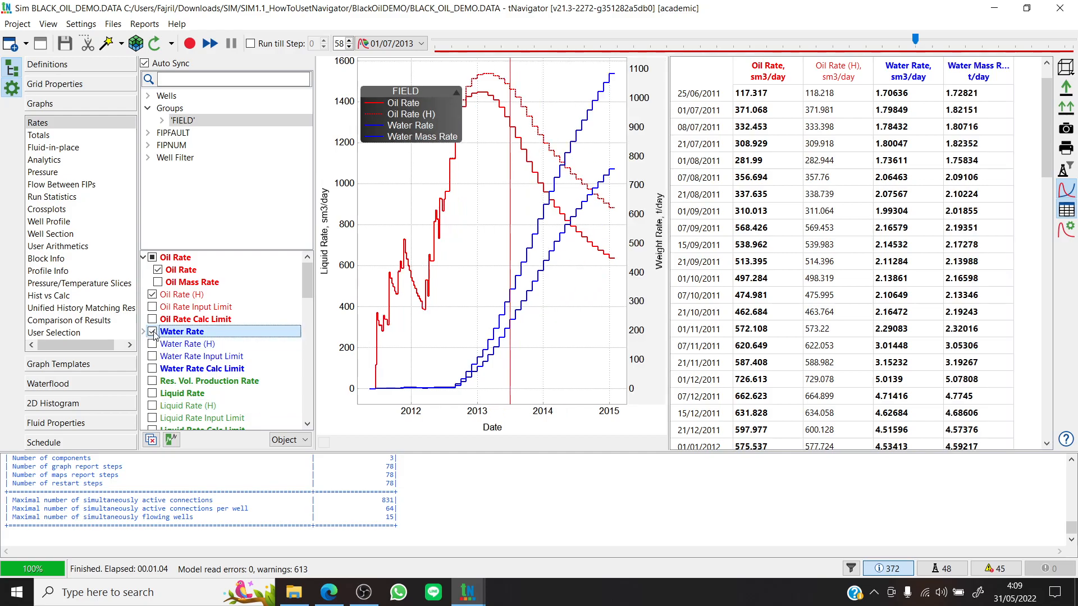
{"action": "left_click", "coordinate": [152, 332]}
{"action": "left_click", "coordinate": [152, 294]}
{"action": "left_click", "coordinate": [157, 270]}
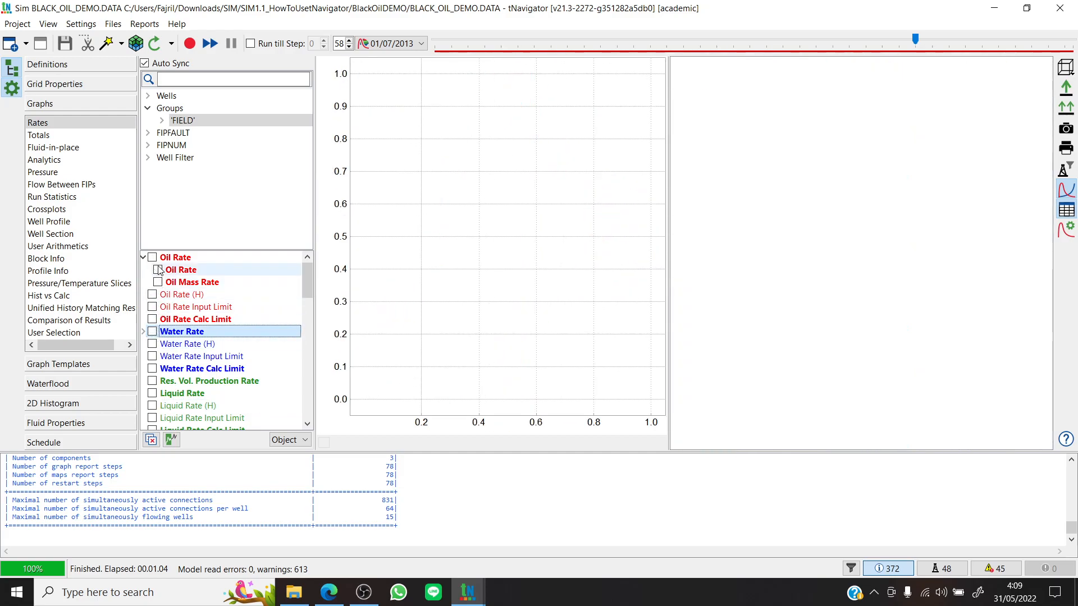
{"action": "mouse_move", "coordinate": [311, 278]}
{"action": "left_mouse_down"}
{"action": "mouse_move", "coordinate": [299, 365]}
{"action": "mouse_move", "coordinate": [307, 259]}
{"action": "left_mouse_up"}
{"action": "left_click_drag", "start_coordinate": [870, 164], "coordinate": [882, 175]}
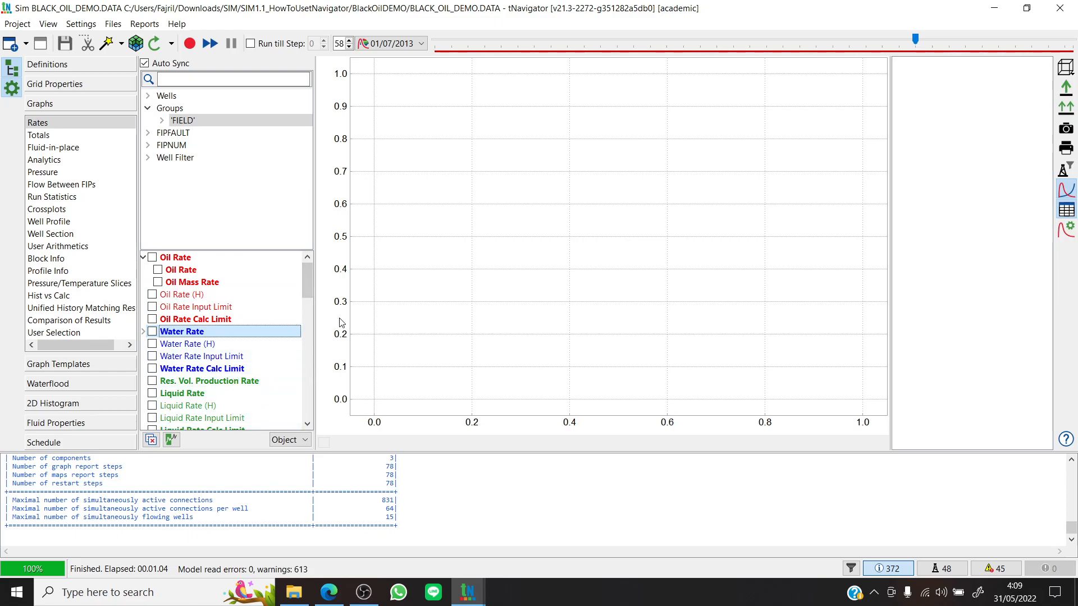
Step: Switch to the graph templates and add a new template
{"action": "scroll", "coordinate": [264, 308], "scroll_direction": "down", "scroll_amount": 3}
{"action": "left_click", "coordinate": [67, 349]}
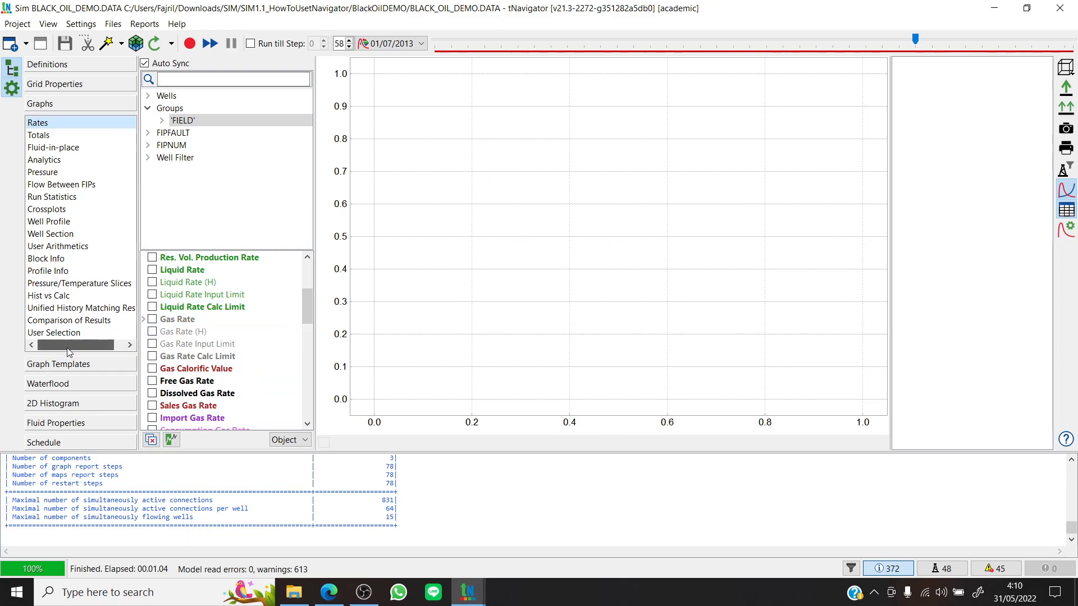
{"action": "left_click", "coordinate": [116, 369]}
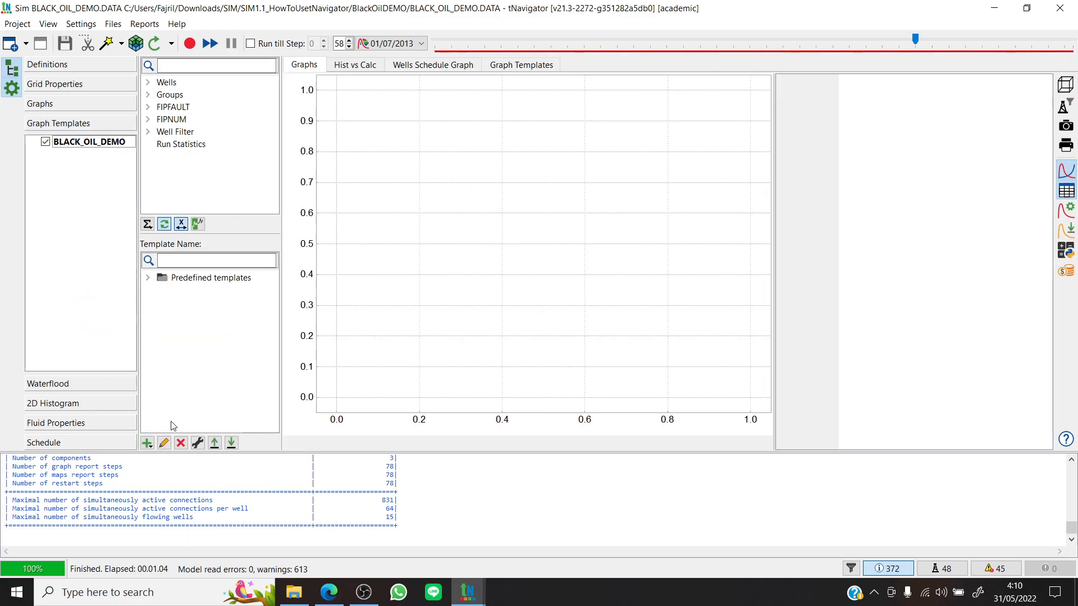
{"action": "left_click", "coordinate": [86, 128]}
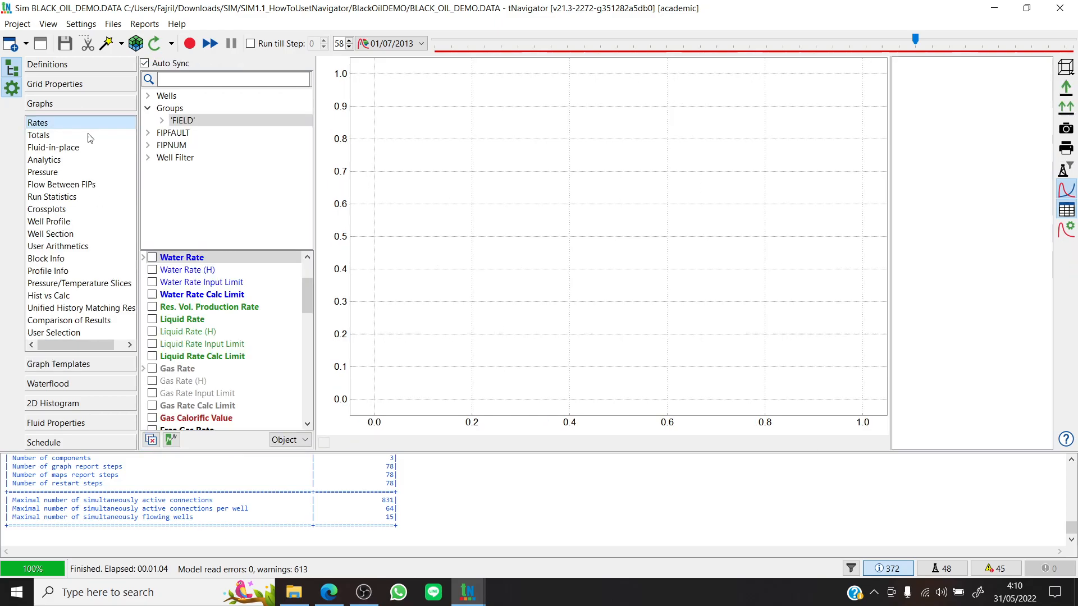
{"action": "left_click", "coordinate": [88, 366]}
{"action": "left_click", "coordinate": [147, 442]}
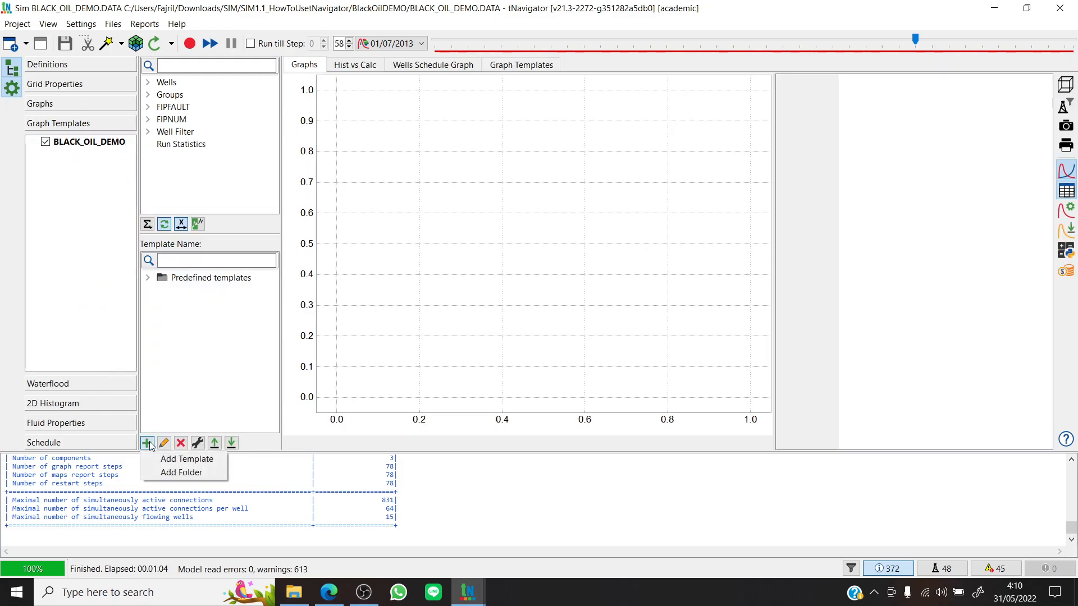
{"action": "left_click", "coordinate": [184, 462]}
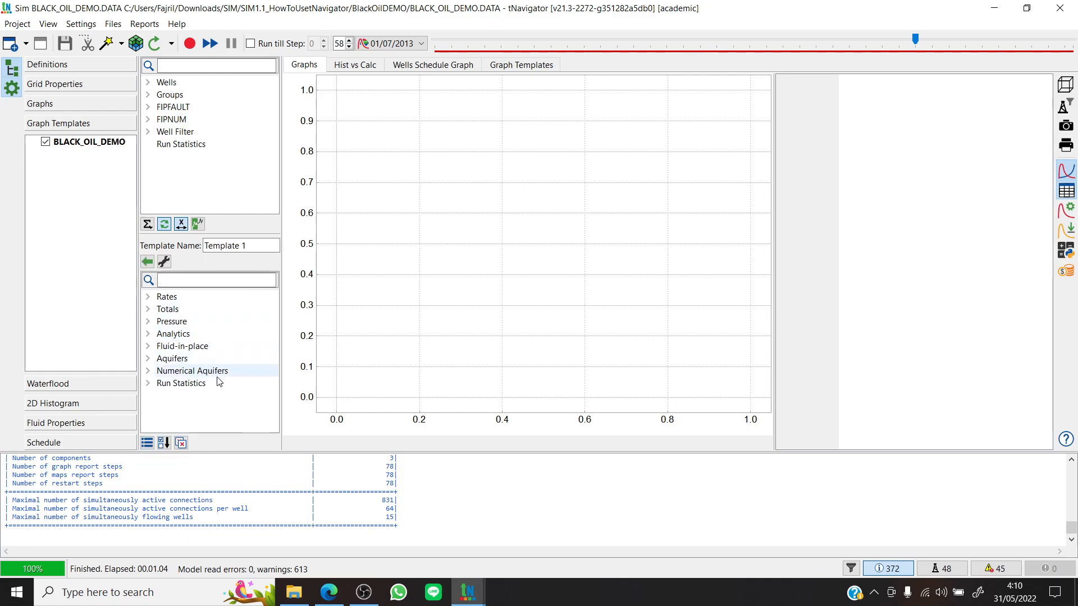
Step: Set the grid size of Template 1 to 2 by 2 graphs
{"action": "left_click", "coordinate": [166, 265]}
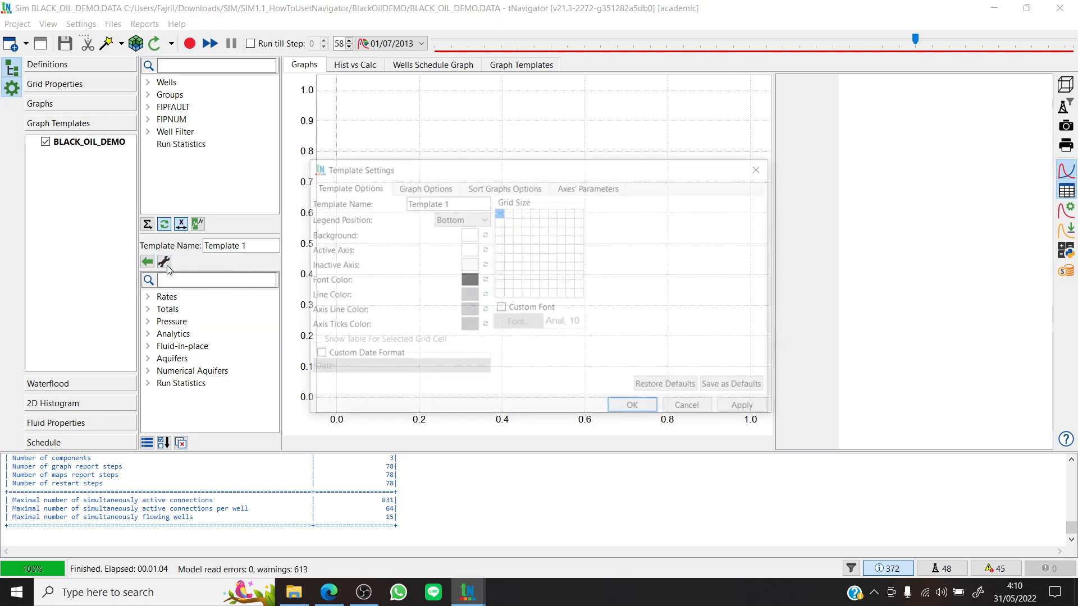
{"action": "left_click", "coordinate": [508, 221]}
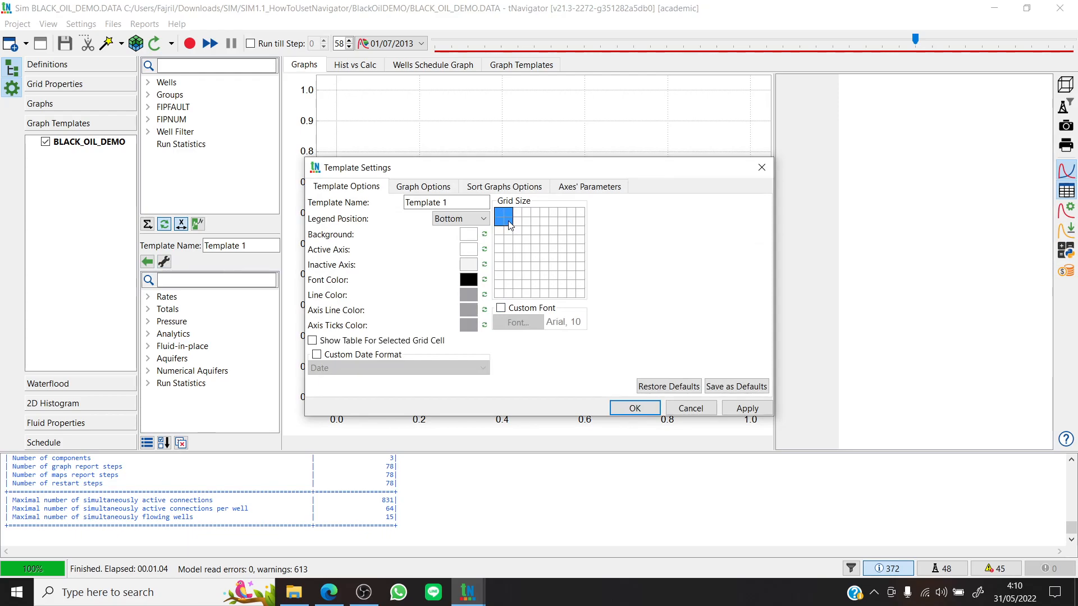
{"action": "left_click", "coordinate": [642, 409]}
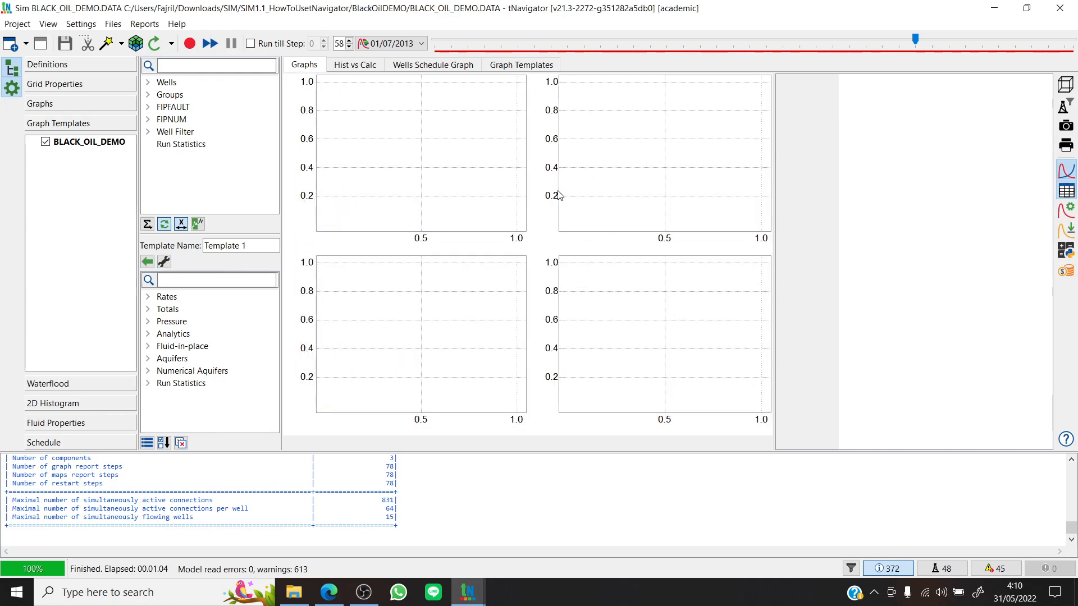
Step: Plot Oil Rate and Oil Rate (H) of the 'FIELD' group in the upper-left cell of the template grid
{"action": "left_click", "coordinate": [438, 162]}
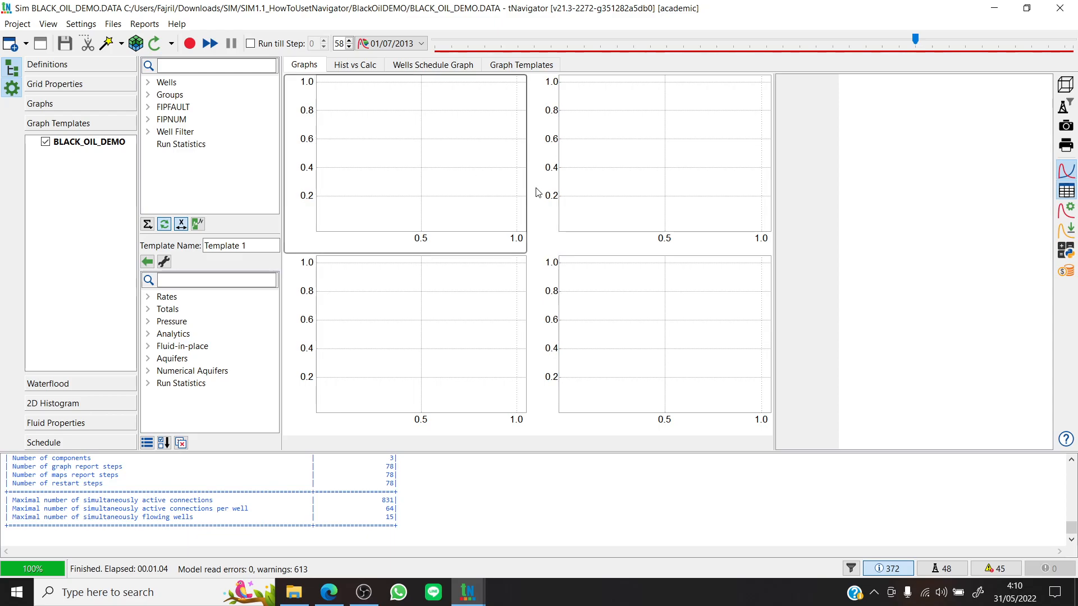
{"action": "left_click", "coordinate": [148, 297]}
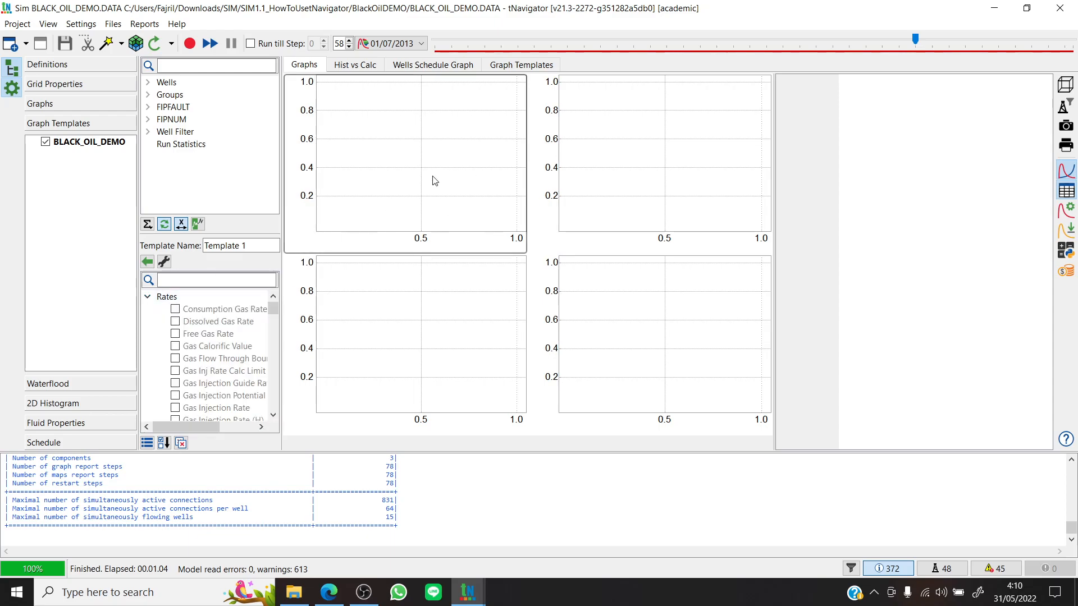
{"action": "left_click_drag", "start_coordinate": [271, 313], "coordinate": [311, 273]}
{"action": "left_click", "coordinate": [149, 94]}
{"action": "left_click", "coordinate": [182, 107]}
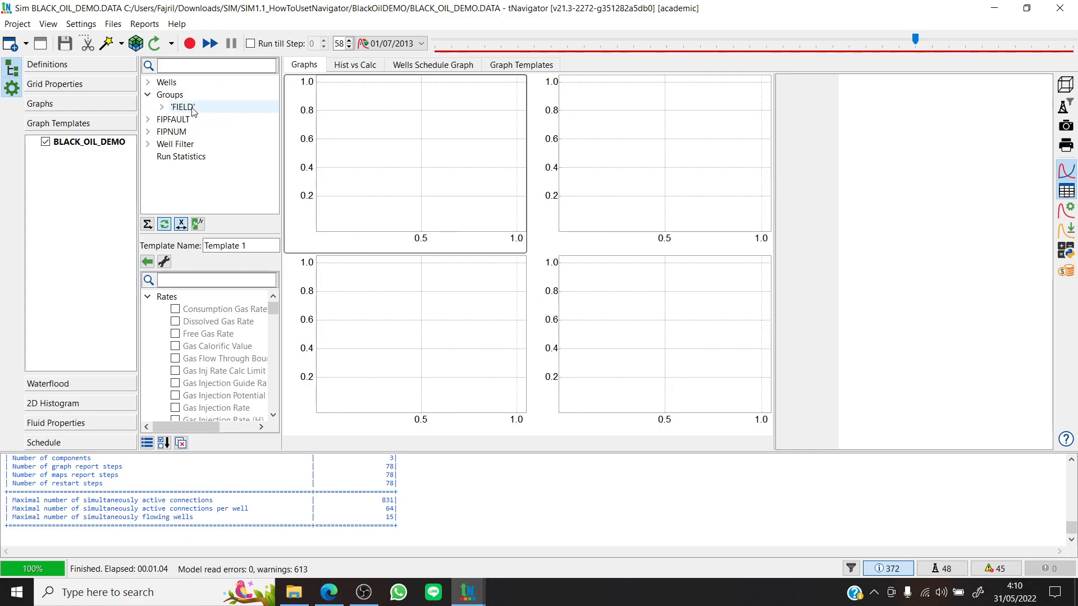
{"action": "left_click", "coordinate": [148, 371]}
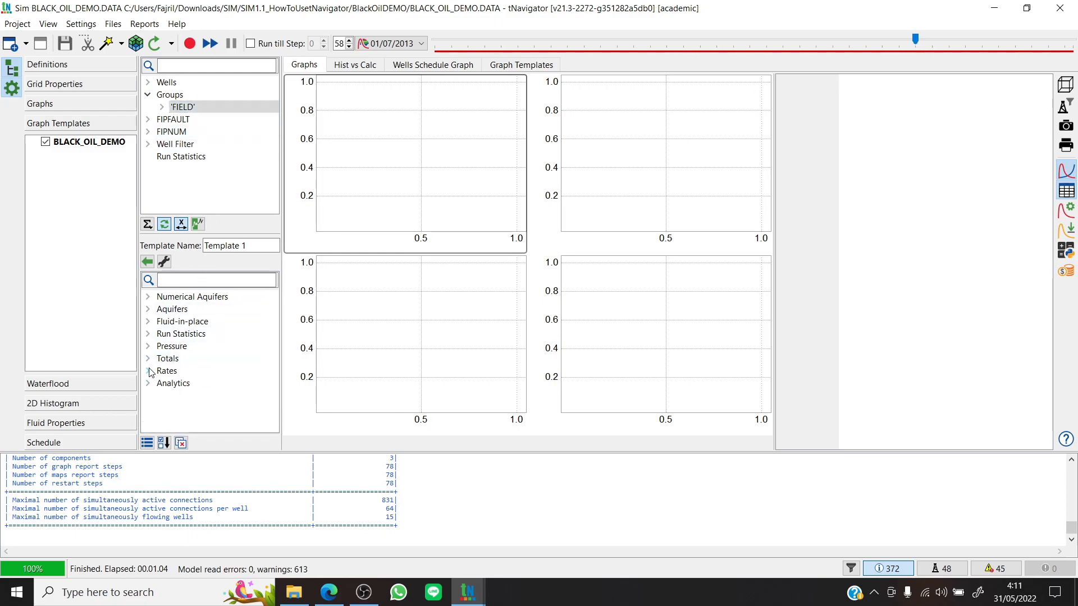
{"action": "left_click", "coordinate": [148, 371]}
{"action": "scroll", "coordinate": [202, 360], "scroll_direction": "down", "scroll_amount": 2}
{"action": "scroll", "coordinate": [201, 360], "scroll_direction": "down", "scroll_amount": 10}
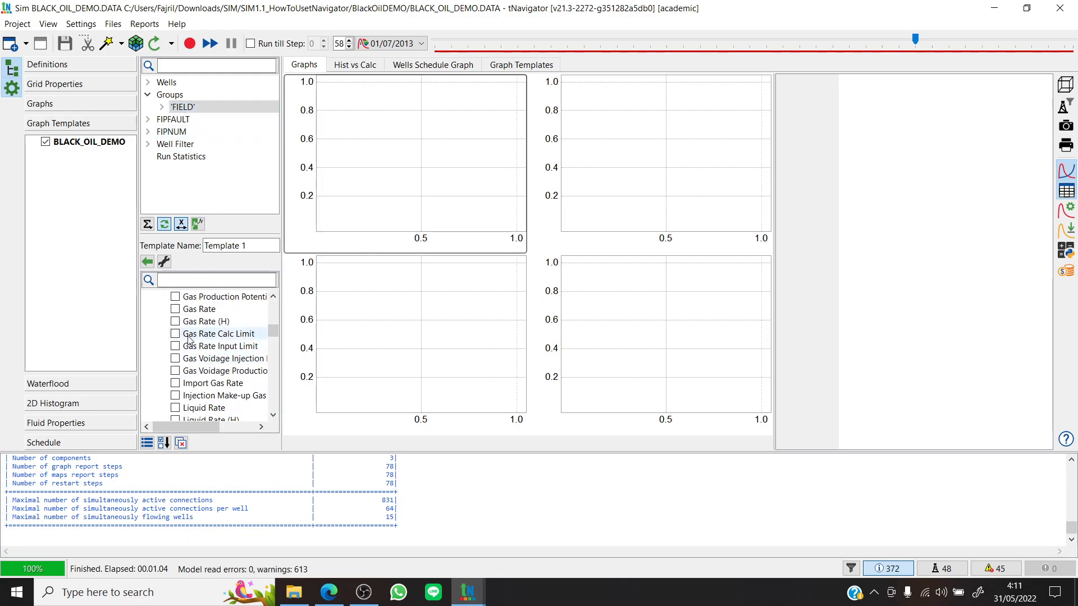
{"action": "scroll", "coordinate": [188, 341], "scroll_direction": "down", "scroll_amount": 2}
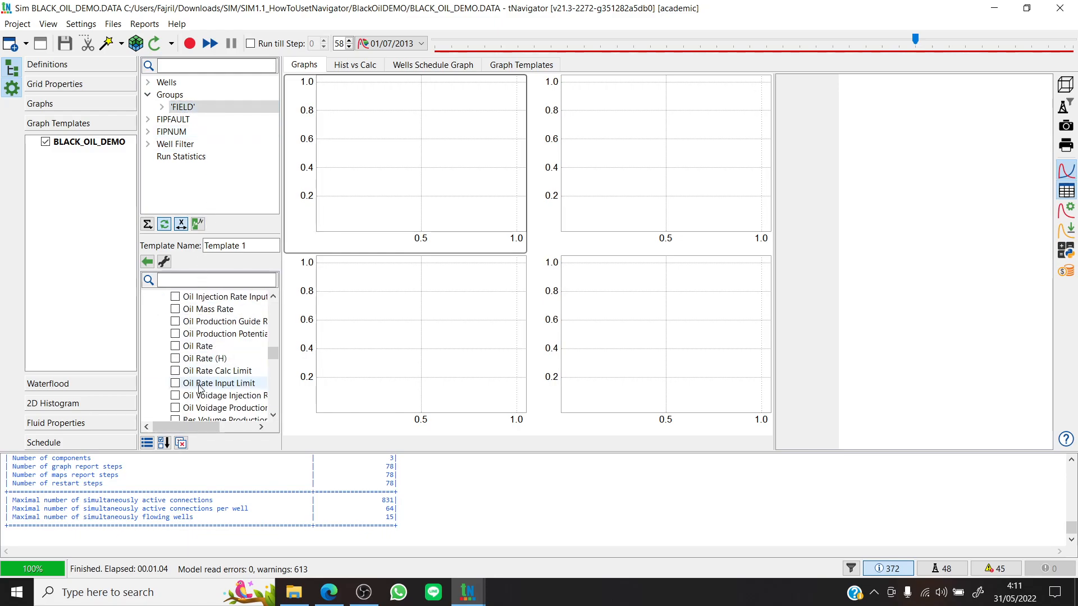
{"action": "left_click", "coordinate": [175, 346]}
{"action": "left_click", "coordinate": [175, 359]}
Step: Plot the field's Water Rate and Water Rate (H) in the upper-right cell of the template grid
{"action": "left_click", "coordinate": [644, 164]}
{"action": "left_click_drag", "start_coordinate": [274, 352], "coordinate": [281, 375]}
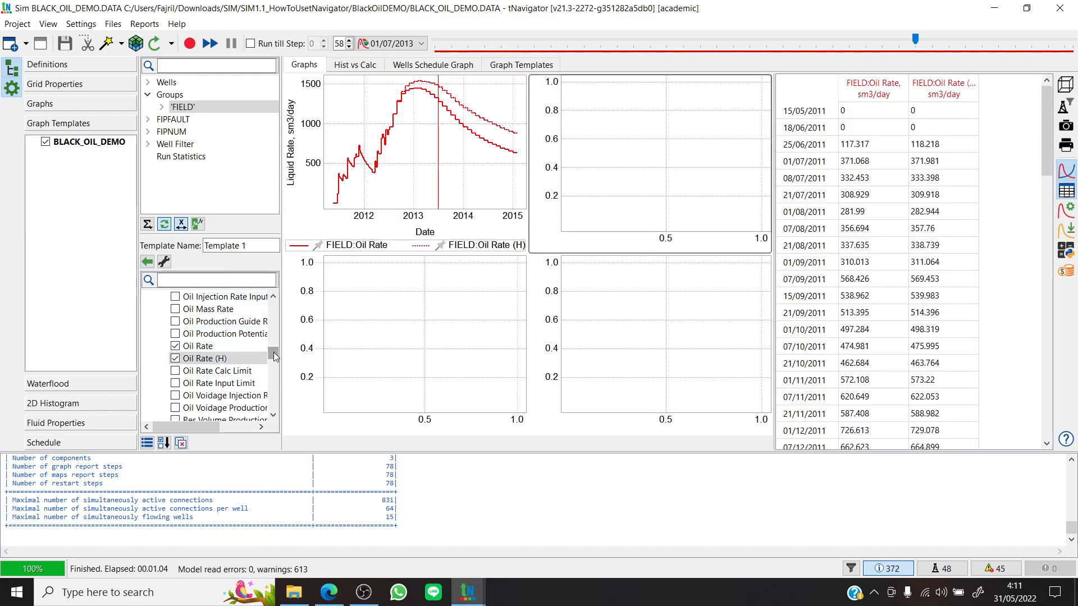
{"action": "left_click", "coordinate": [175, 334]}
{"action": "left_click", "coordinate": [177, 346]}
Step: Plot the field's Water Injection Rate and Water Injection Rate (H) in the lower-left cell of the template grid
{"action": "left_click", "coordinate": [391, 348]}
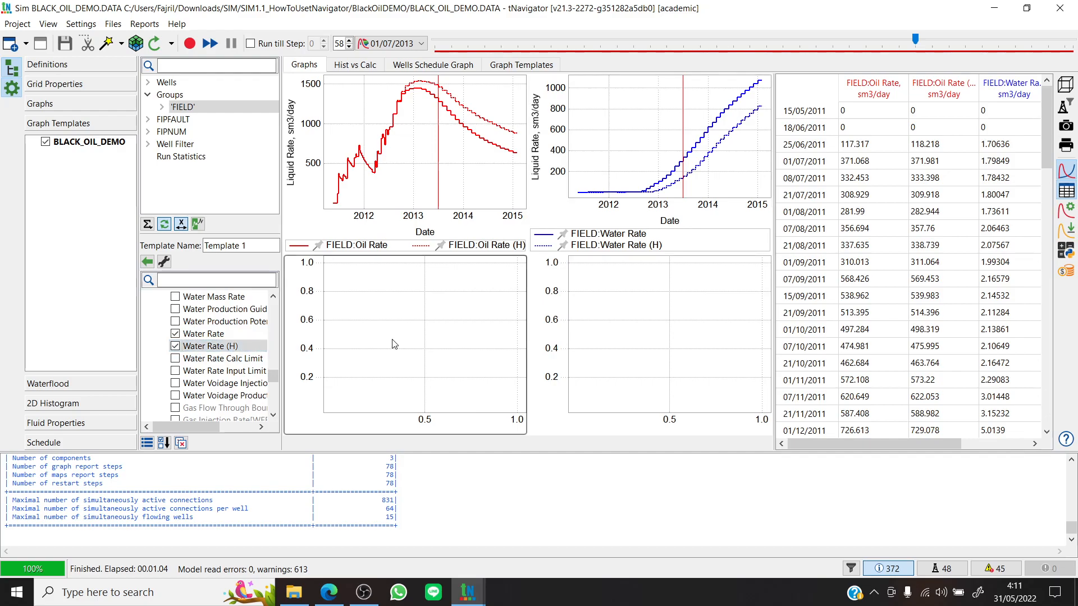
{"action": "mouse_move", "coordinate": [273, 375]}
{"action": "left_mouse_down"}
{"action": "mouse_move", "coordinate": [272, 390]}
{"action": "mouse_move", "coordinate": [272, 375]}
{"action": "left_mouse_up"}
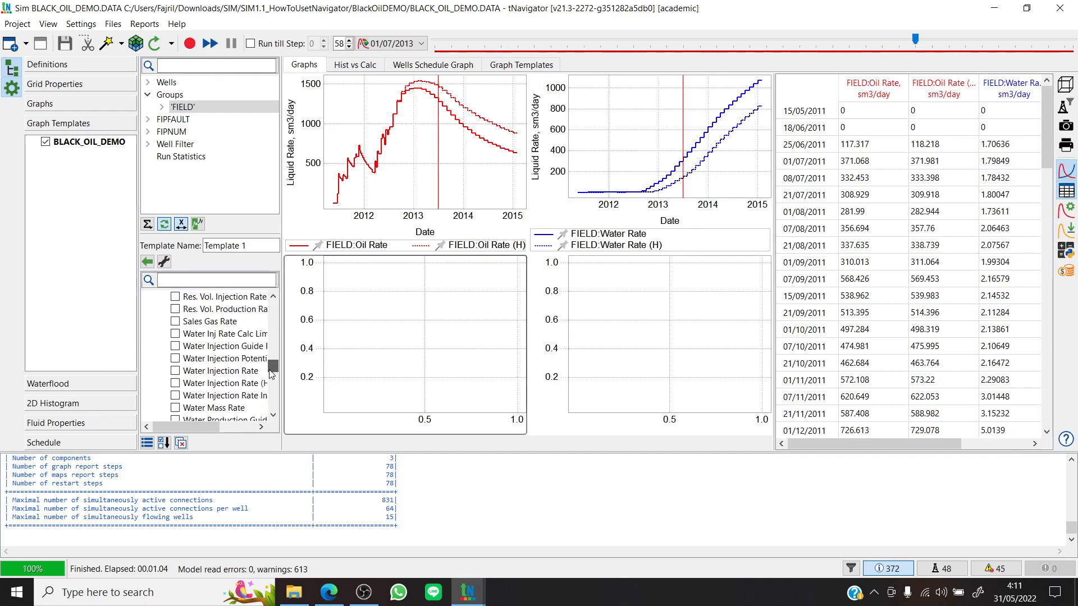
{"action": "left_click", "coordinate": [175, 370]}
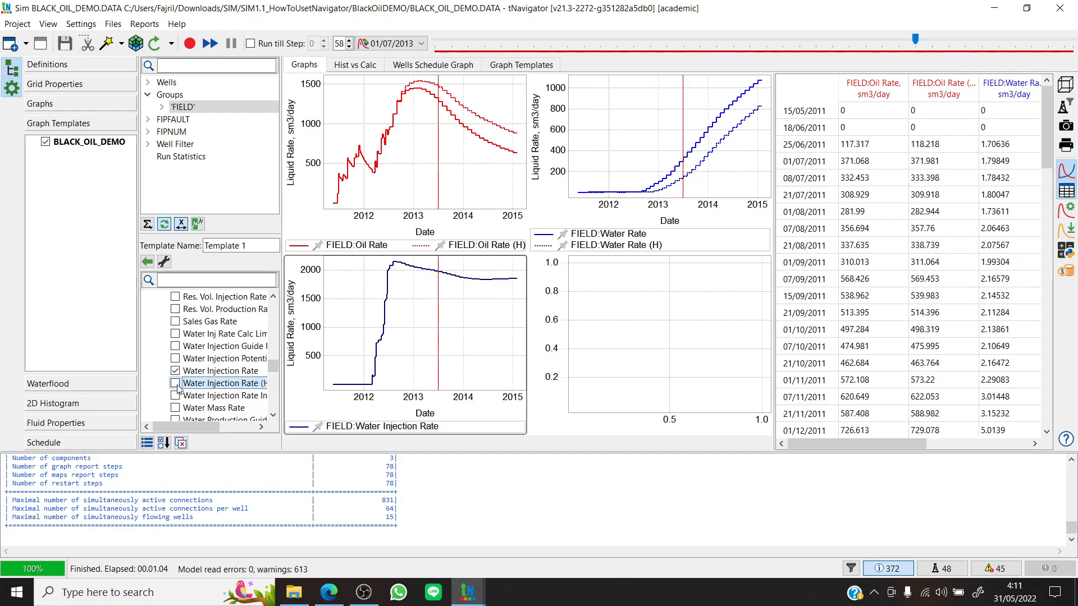
{"action": "left_click", "coordinate": [176, 383]}
Step: Plot the field's Avg. Pressure in the lower-right cell of the template grid
{"action": "left_click", "coordinate": [643, 319]}
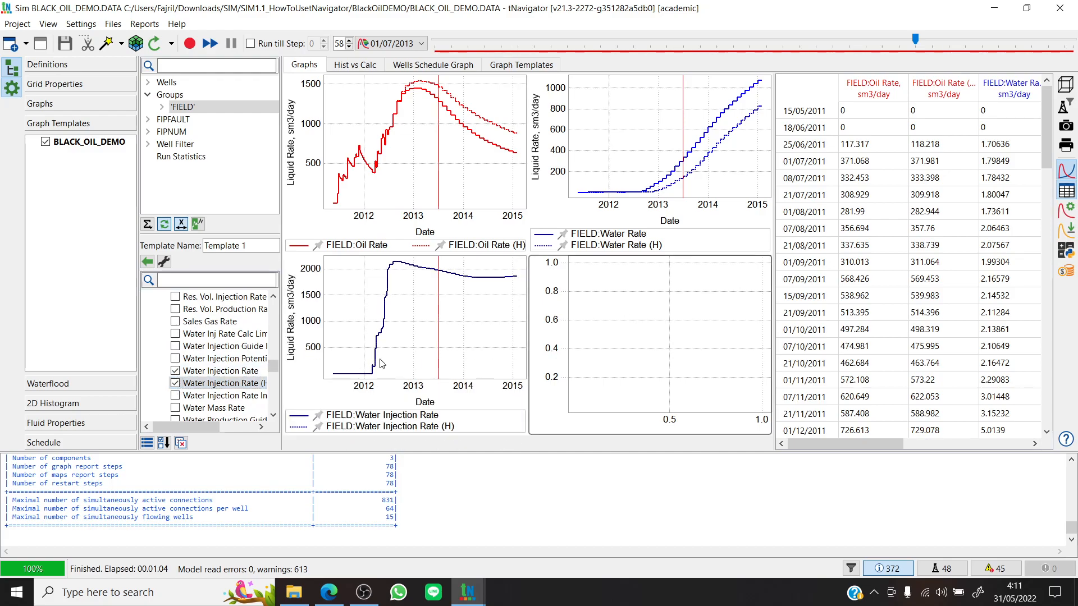
{"action": "left_click_drag", "start_coordinate": [274, 365], "coordinate": [278, 303]}
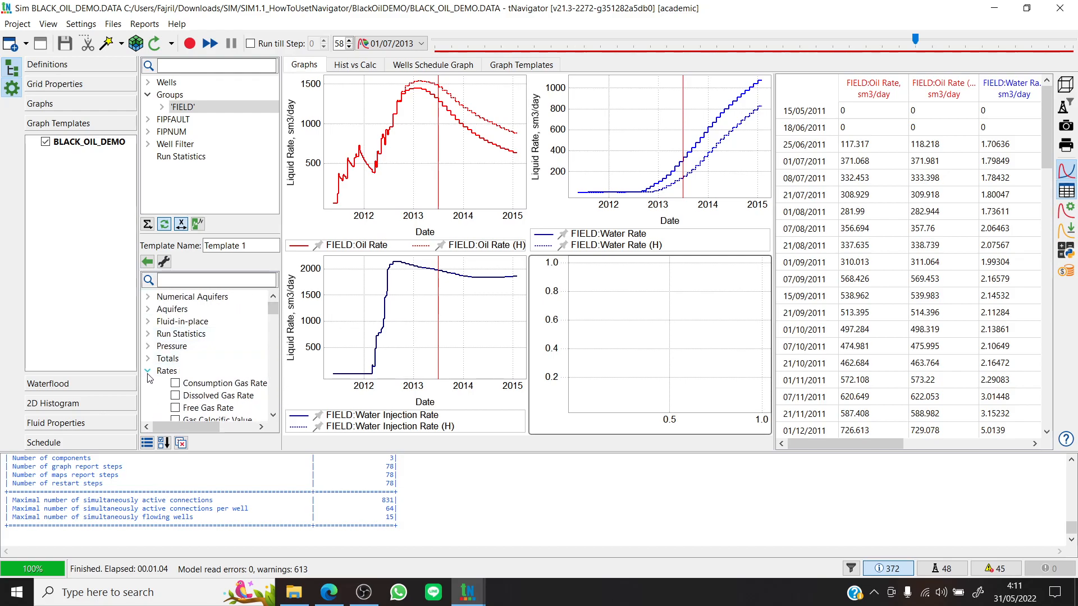
{"action": "left_click", "coordinate": [148, 371]}
{"action": "left_click", "coordinate": [148, 346]}
{"action": "left_click", "coordinate": [175, 358]}
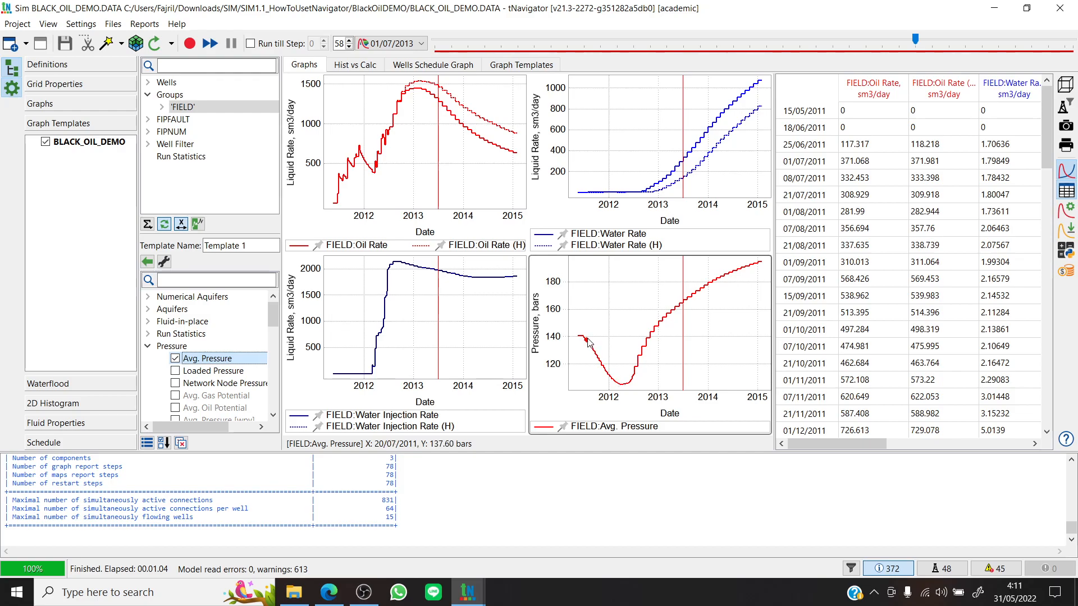
{"action": "left_click", "coordinate": [670, 475]}
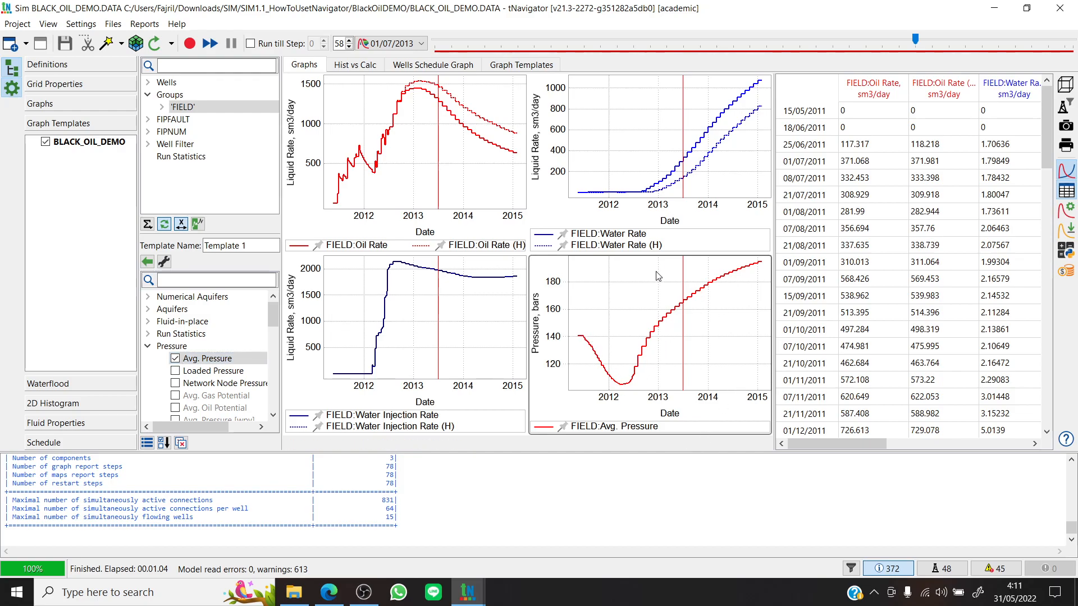
{"action": "left_click", "coordinate": [676, 182]}
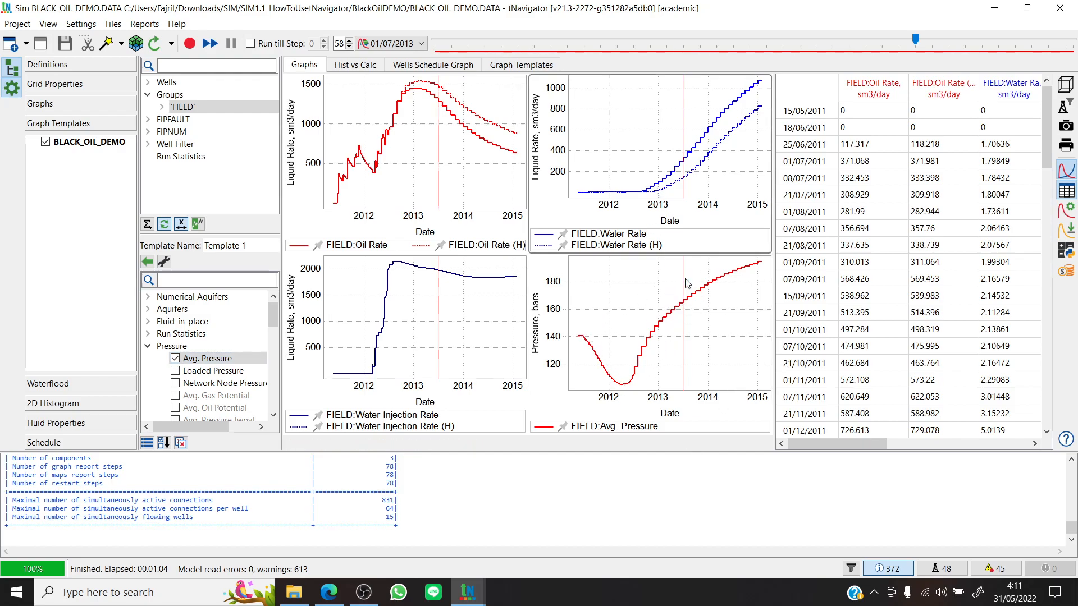
{"action": "left_click", "coordinate": [688, 315]}
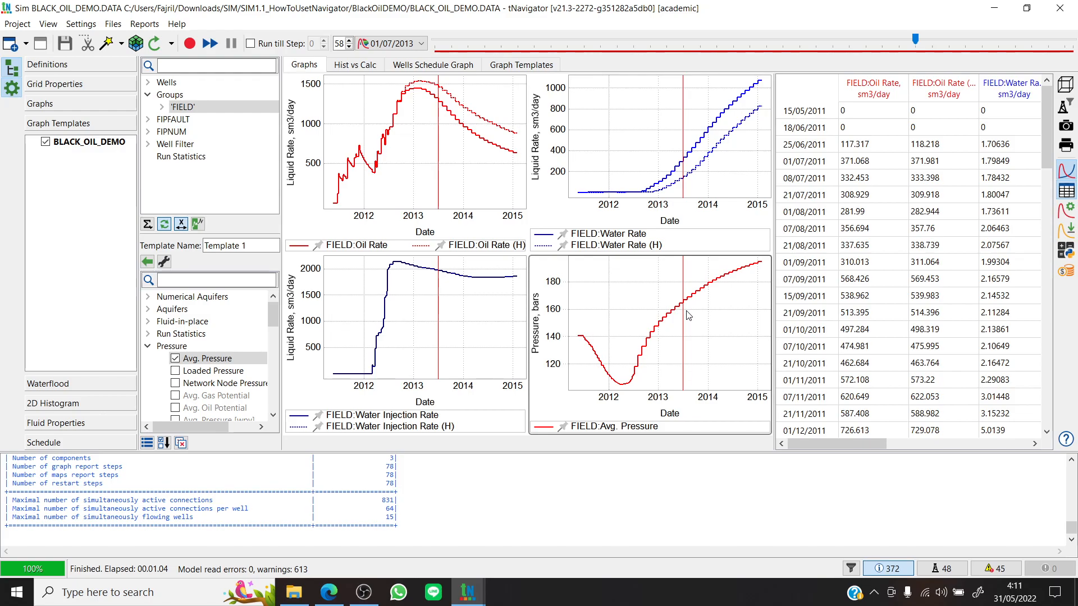
Step: Enlarge the template's grid size to 10 by 10 graphs
{"action": "left_click", "coordinate": [164, 261]}
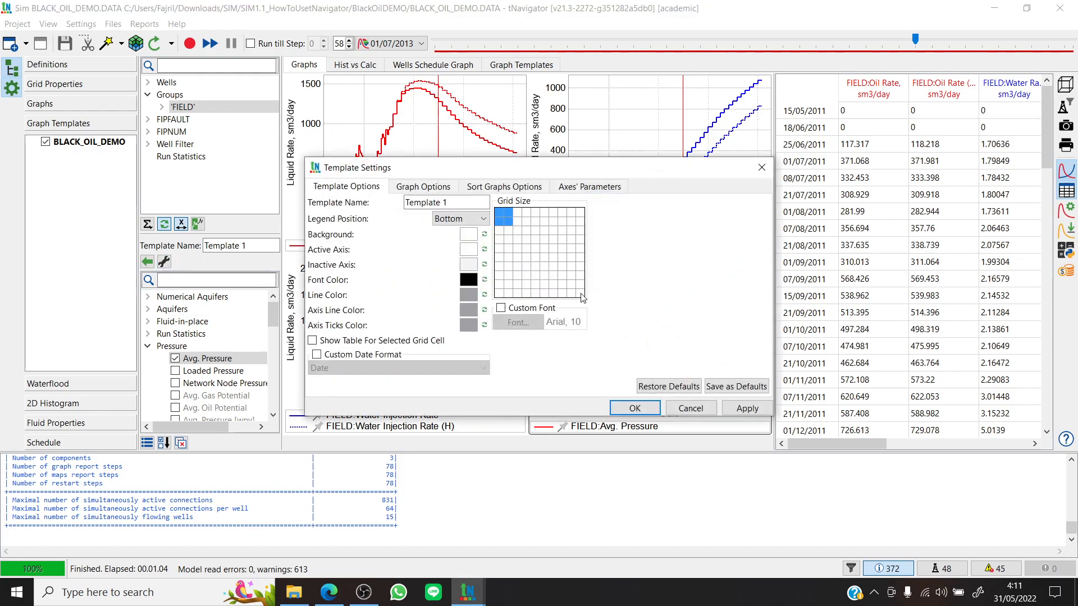
{"action": "left_click", "coordinate": [582, 298]}
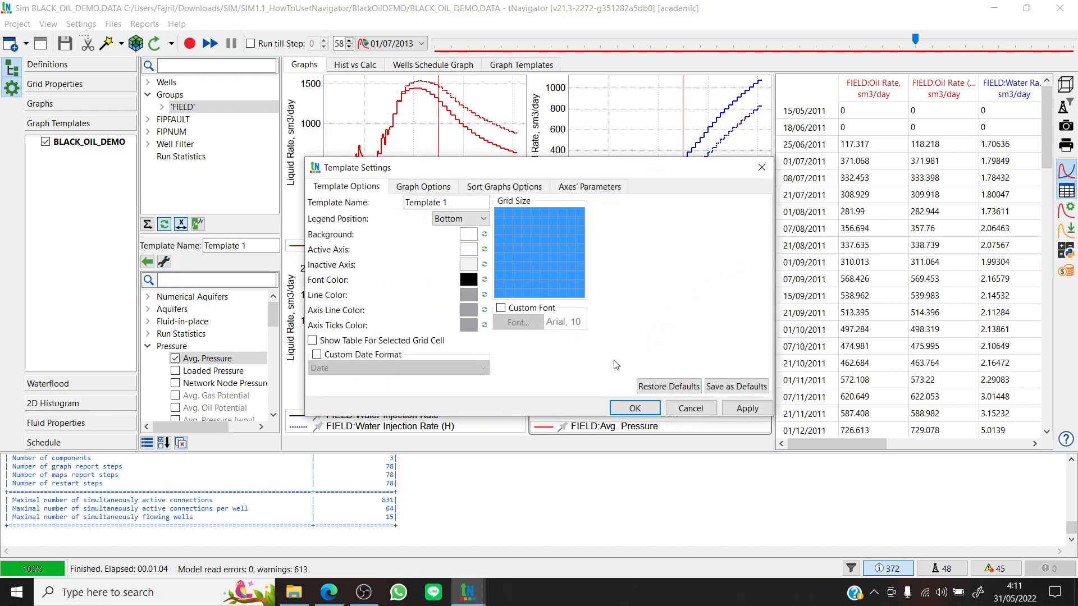
{"action": "left_click", "coordinate": [634, 408]}
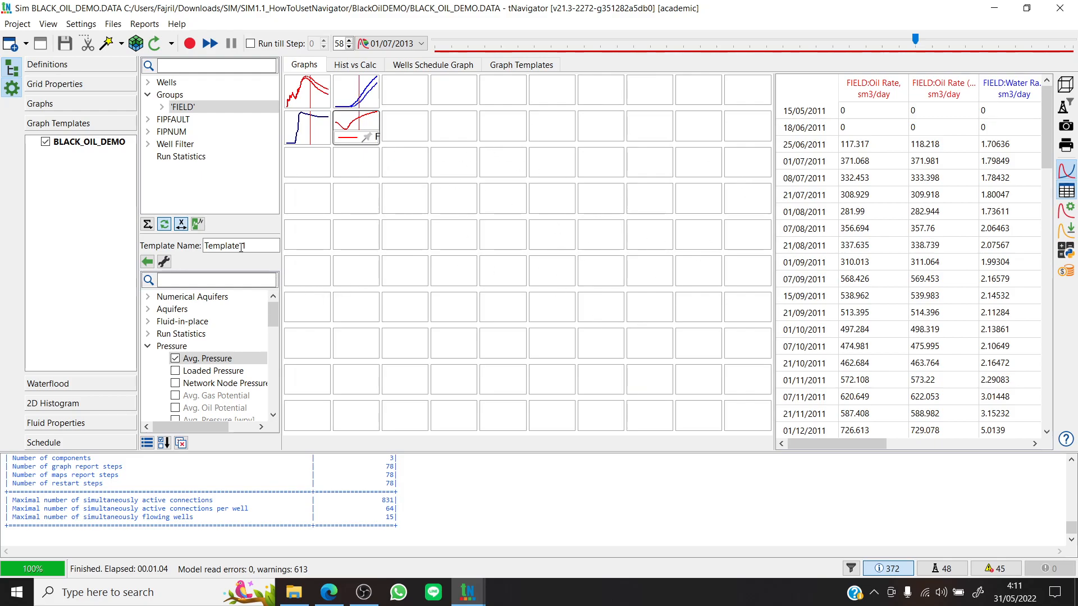
Step: Reduce the template's grid size to 2 by 2 graphs
{"action": "left_click", "coordinate": [164, 261]}
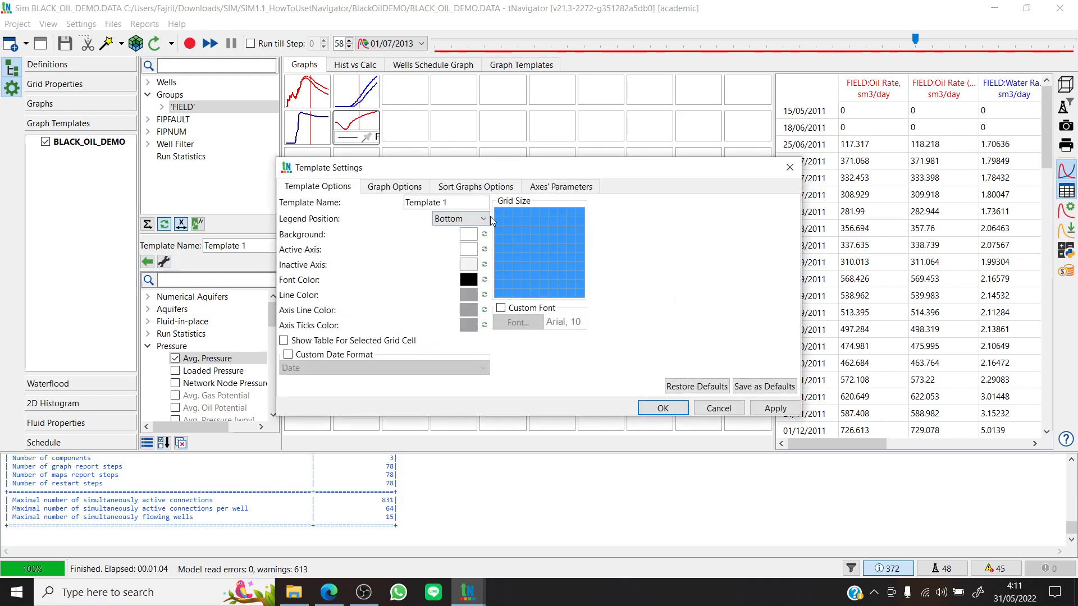
{"action": "left_click", "coordinate": [514, 221]}
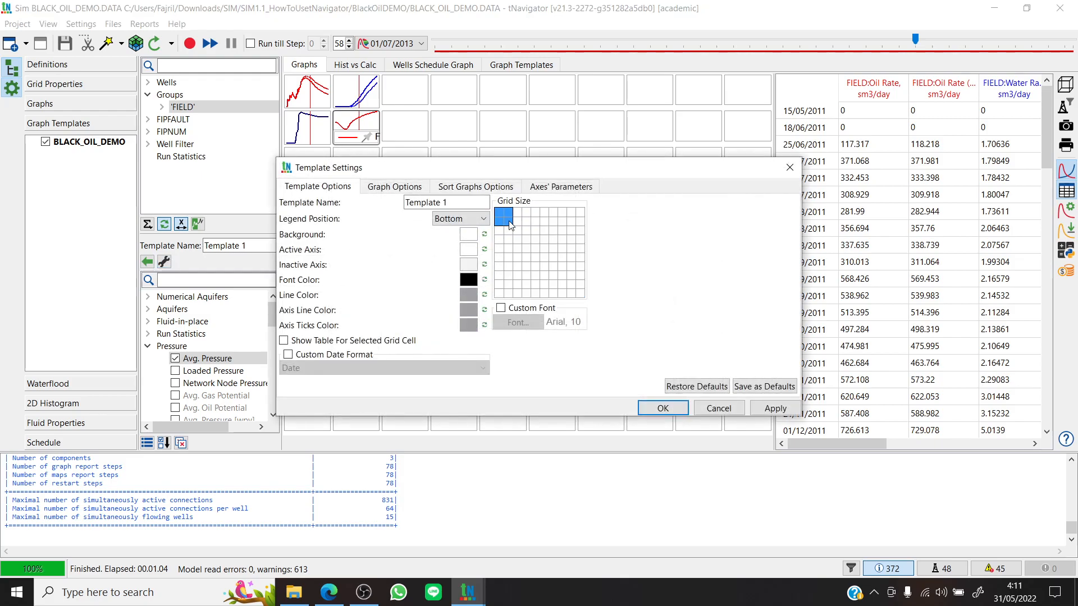
{"action": "left_click", "coordinate": [671, 406]}
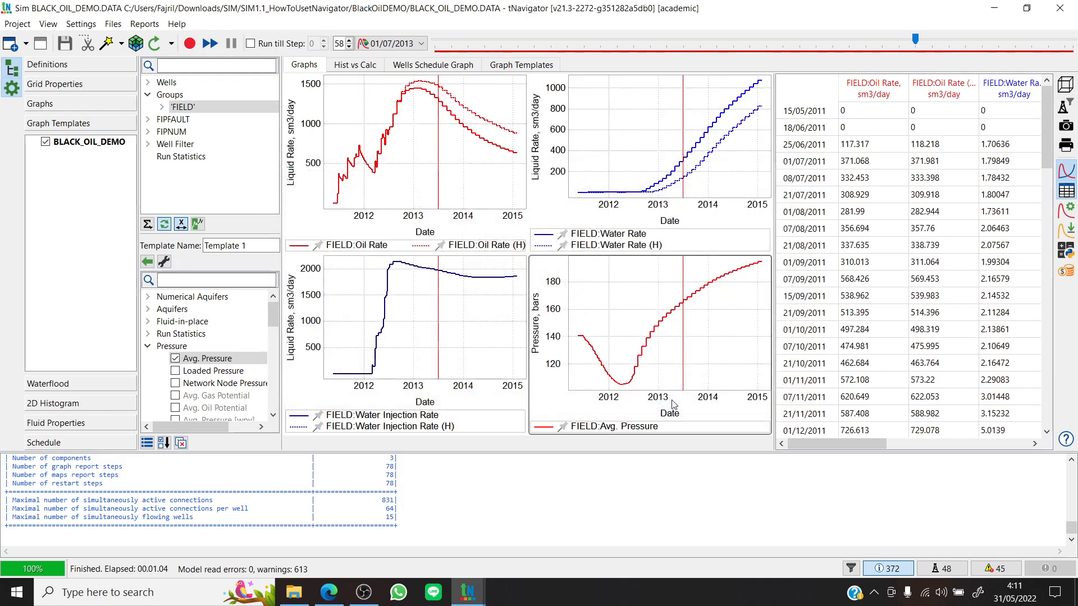
Step: Recolour the field's Oil Rate (H) curve in the template to orange, #ffaa00
{"action": "left_click", "coordinate": [475, 225]}
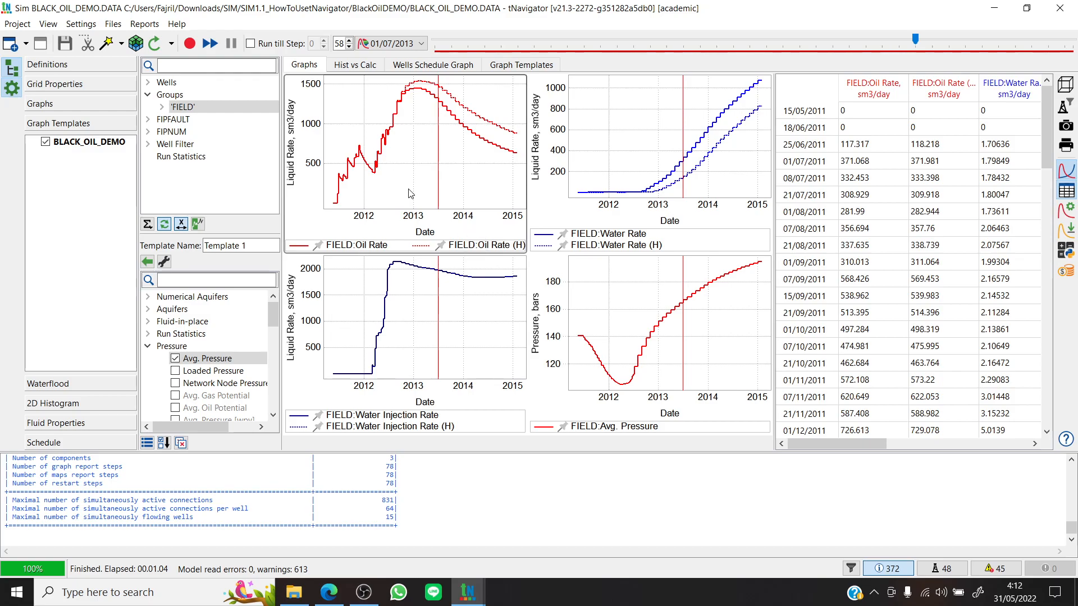
{"action": "right_click", "coordinate": [401, 102]}
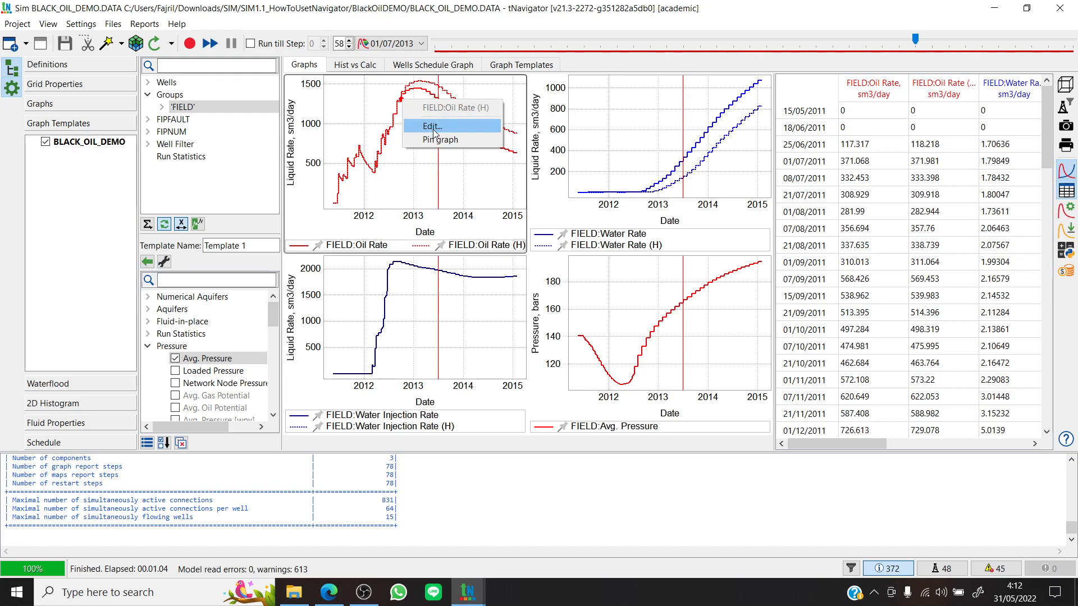
{"action": "left_click", "coordinate": [390, 139]}
{"action": "right_click", "coordinate": [398, 107]}
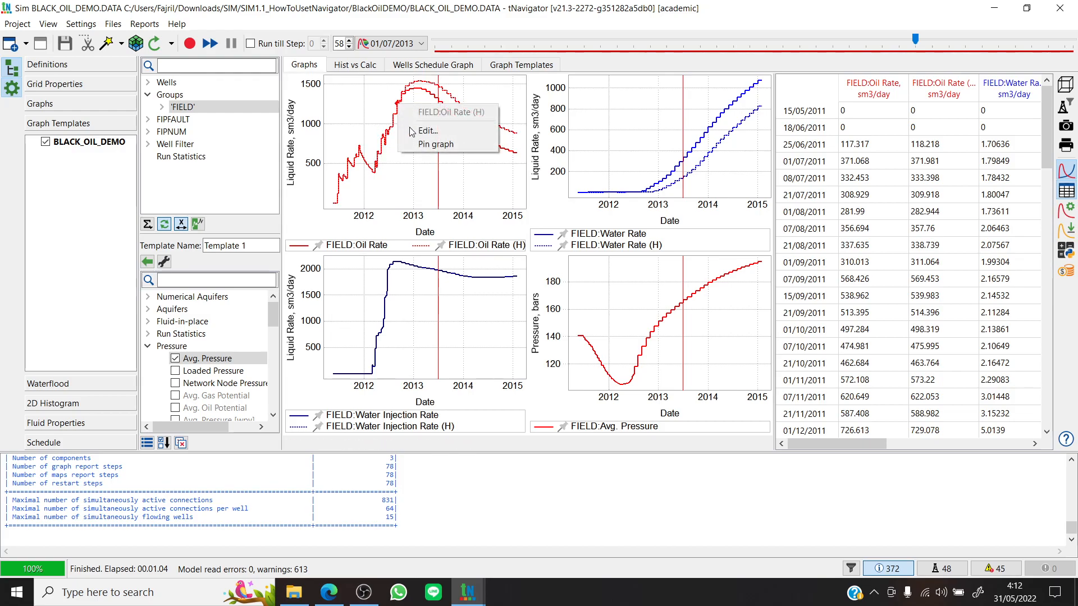
{"action": "left_click", "coordinate": [432, 131]}
{"action": "left_click_drag", "start_coordinate": [519, 174], "coordinate": [832, 169]}
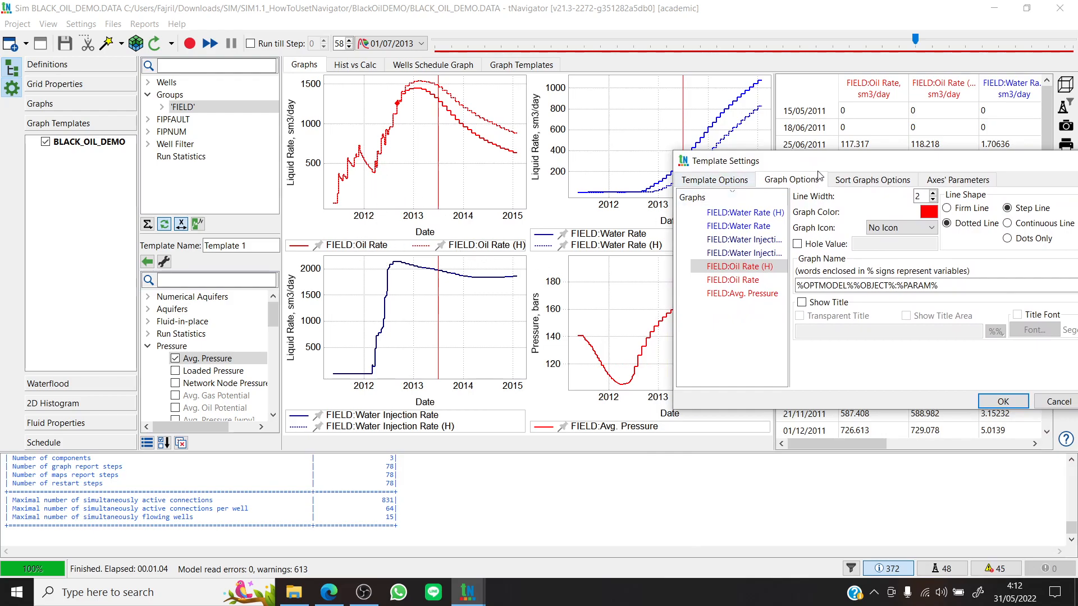
{"action": "left_click_drag", "start_coordinate": [788, 165], "coordinate": [600, 195]}
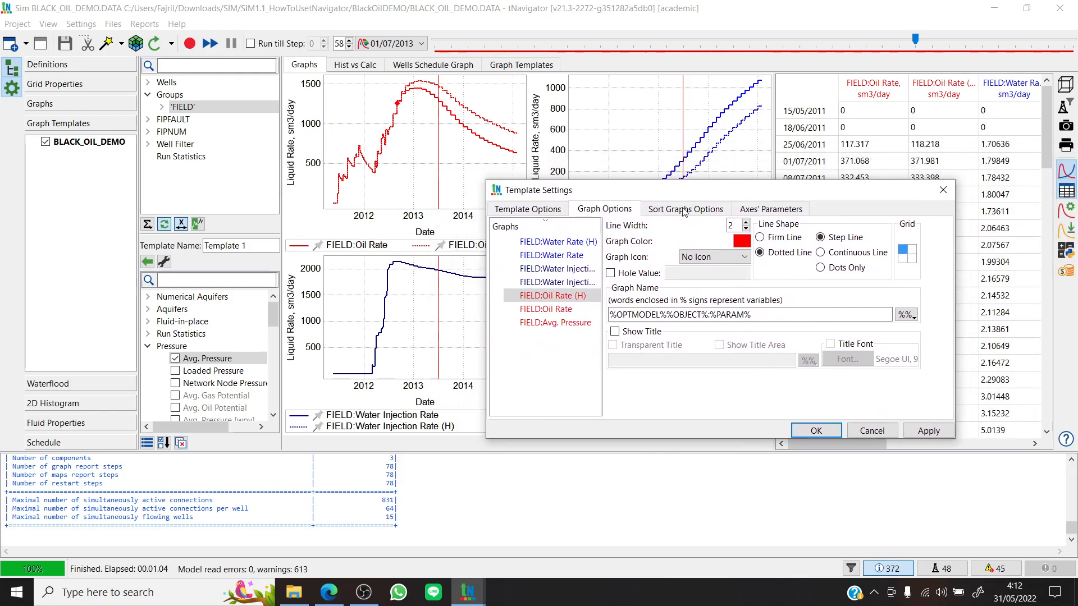
{"action": "left_click", "coordinate": [742, 241]}
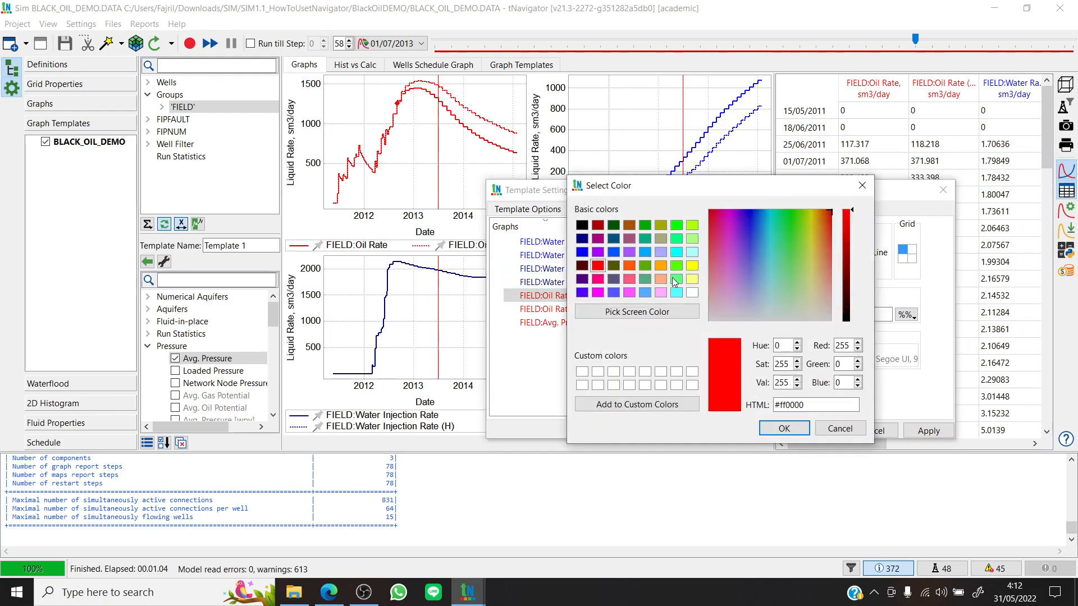
{"action": "left_click", "coordinate": [661, 267]}
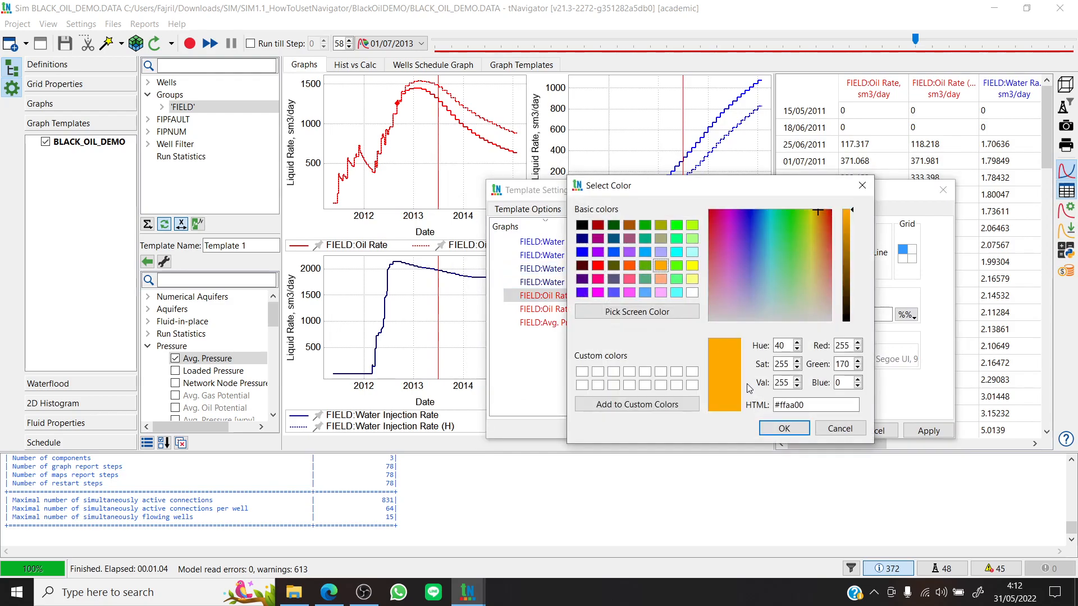
{"action": "left_click", "coordinate": [779, 427]}
Step: Recolour the field's Oil Rate curve to light blue, #6b75ff, then apply the changes and close the template settings
{"action": "left_click", "coordinate": [545, 308]}
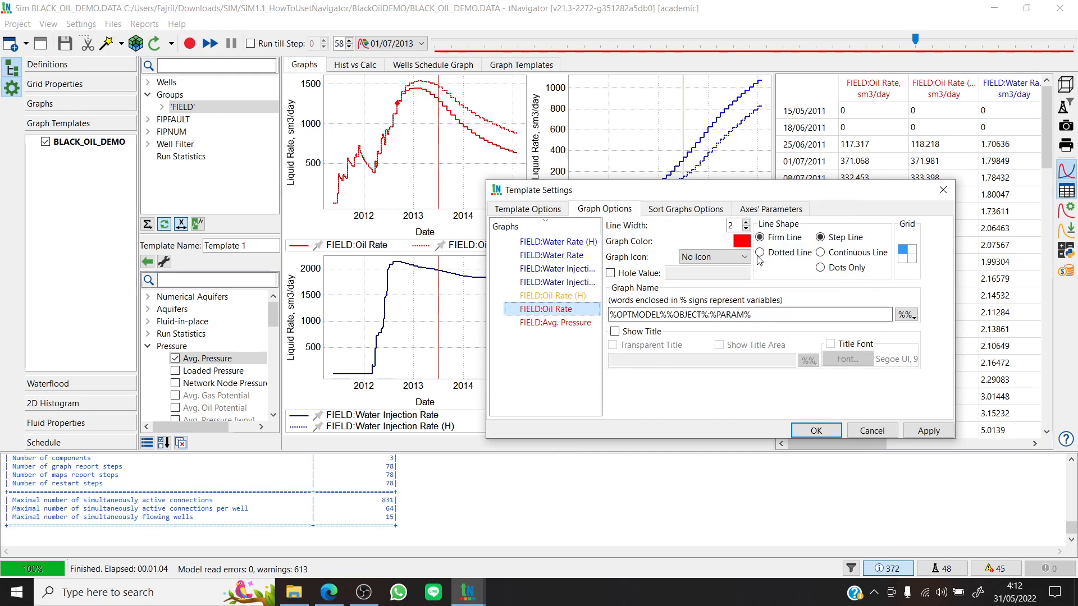
{"action": "left_click", "coordinate": [742, 242]}
{"action": "left_click", "coordinate": [661, 265]}
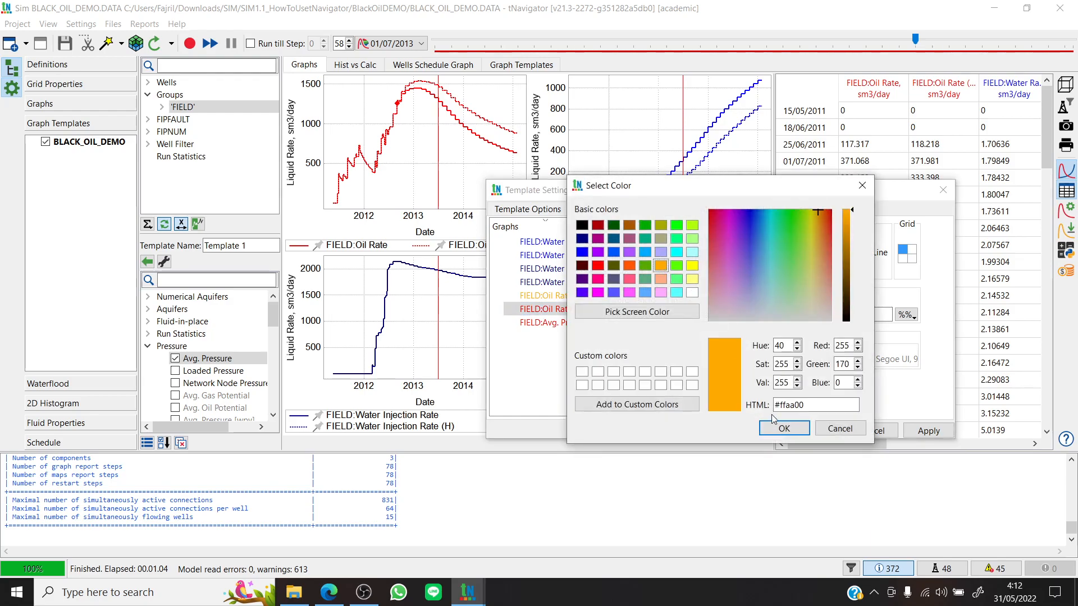
{"action": "left_click_drag", "start_coordinate": [807, 247], "coordinate": [751, 256]}
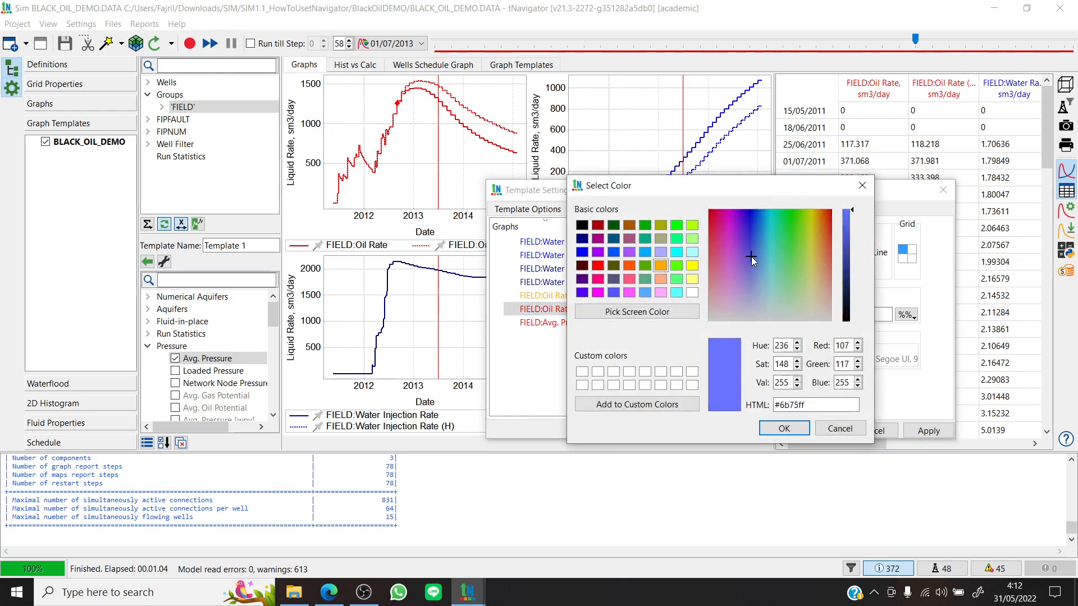
{"action": "left_click", "coordinate": [784, 429]}
{"action": "left_click", "coordinate": [928, 430]}
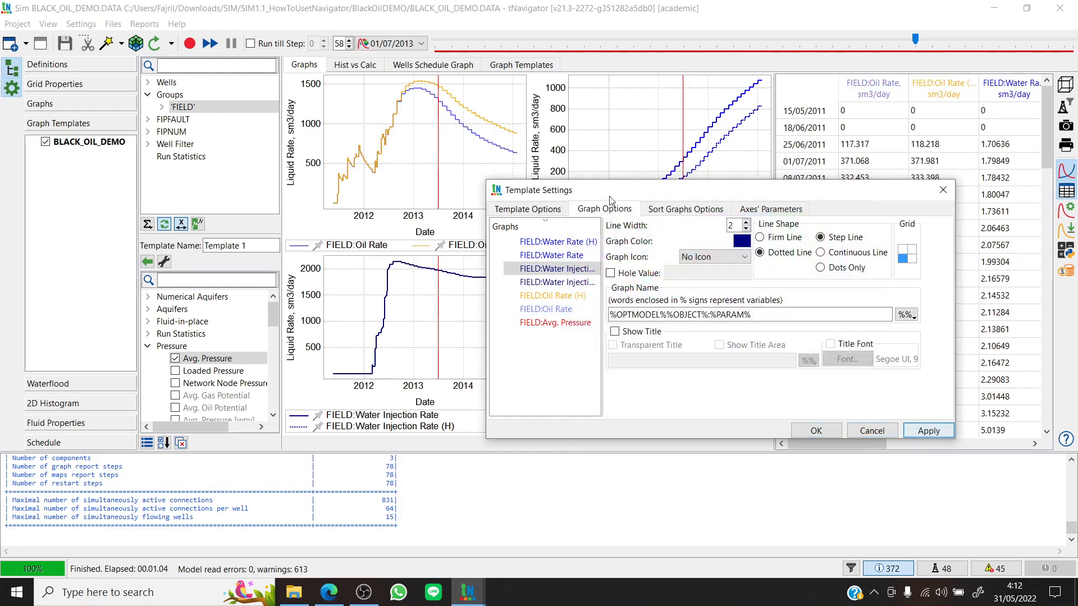
{"action": "left_click_drag", "start_coordinate": [638, 189], "coordinate": [695, 218]}
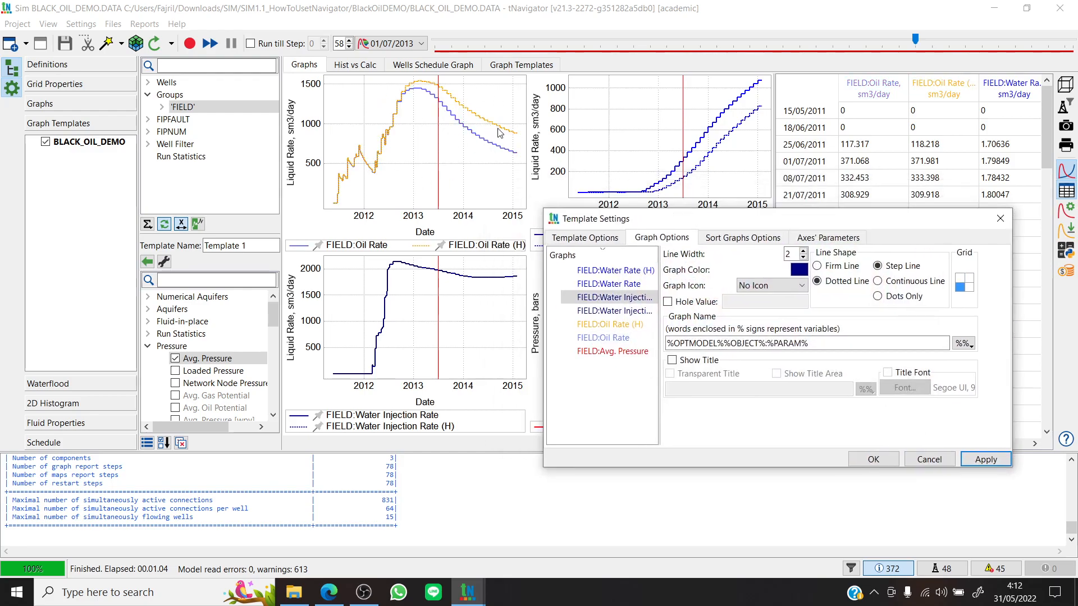
{"action": "left_click", "coordinate": [1000, 219]}
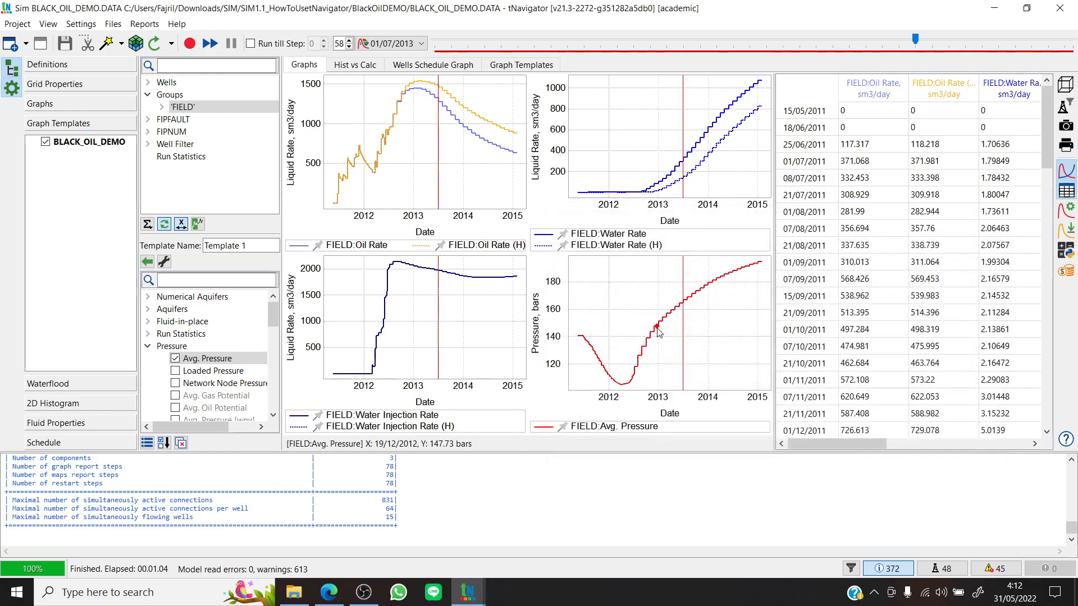
{"action": "right_click", "coordinate": [656, 327]}
{"action": "left_click", "coordinate": [716, 354]}
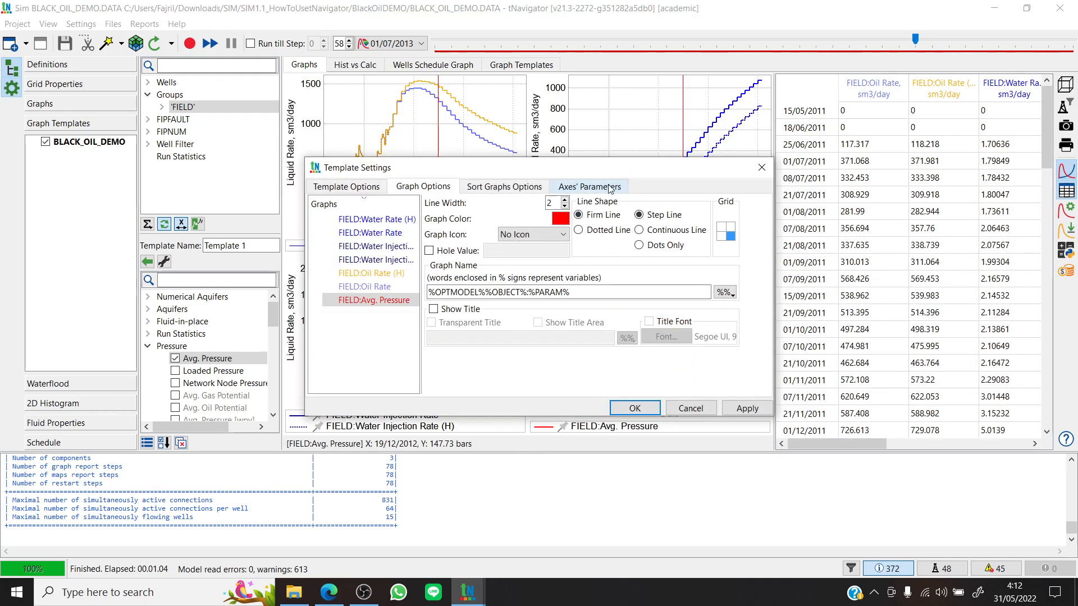
{"action": "left_click", "coordinate": [761, 168]}
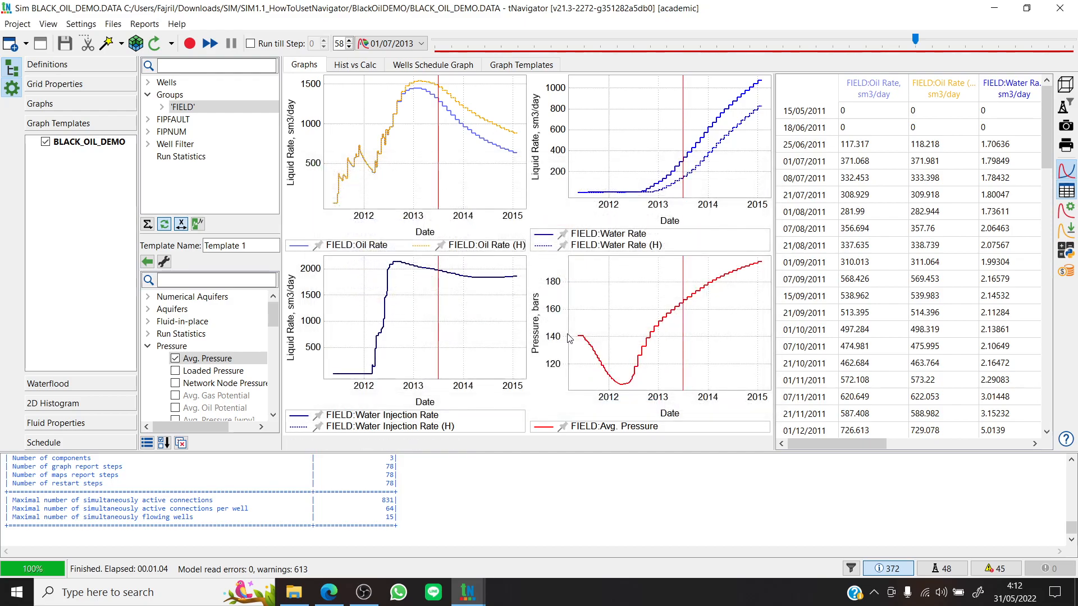
Step: Open the graph settings for the field's Avg. Pressure curve and position the dialog clear of its plot
{"action": "right_click", "coordinate": [655, 335]}
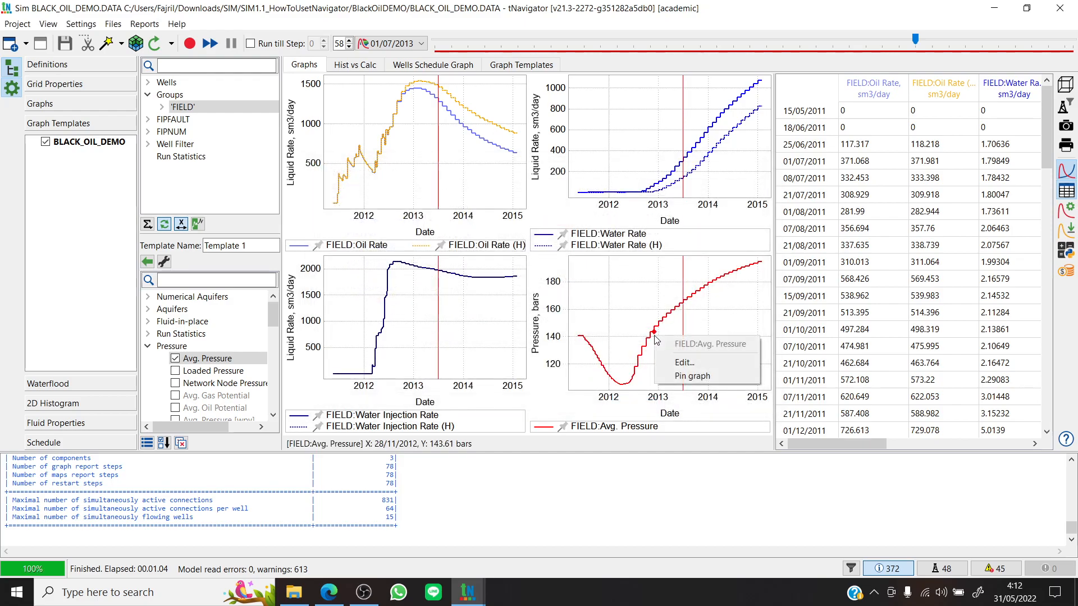
{"action": "left_click", "coordinate": [681, 363]}
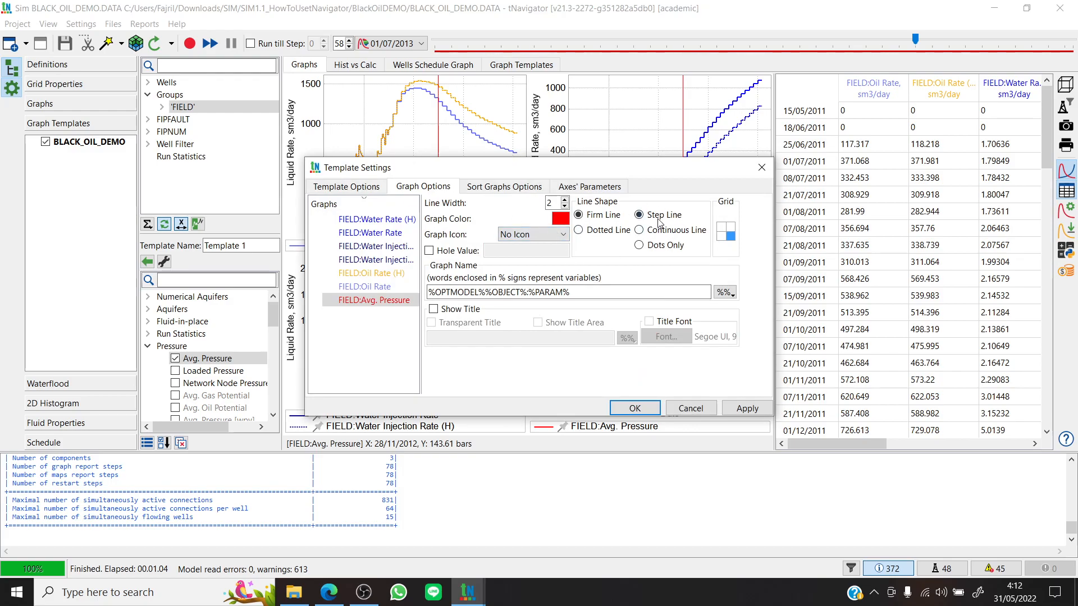
{"action": "left_click_drag", "start_coordinate": [638, 181], "coordinate": [441, 150]}
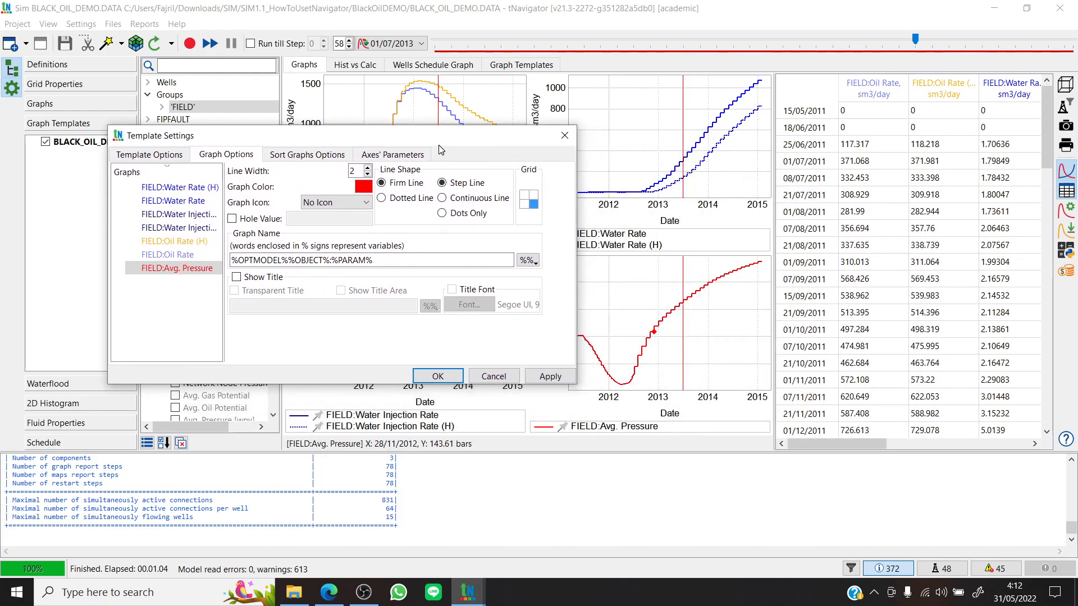
Step: Try the dotted line style on the Avg. Pressure curve with the step, continuous and dots-only shapes
{"action": "left_click", "coordinate": [386, 200]}
{"action": "left_click", "coordinate": [550, 376]}
{"action": "left_click", "coordinate": [459, 213]}
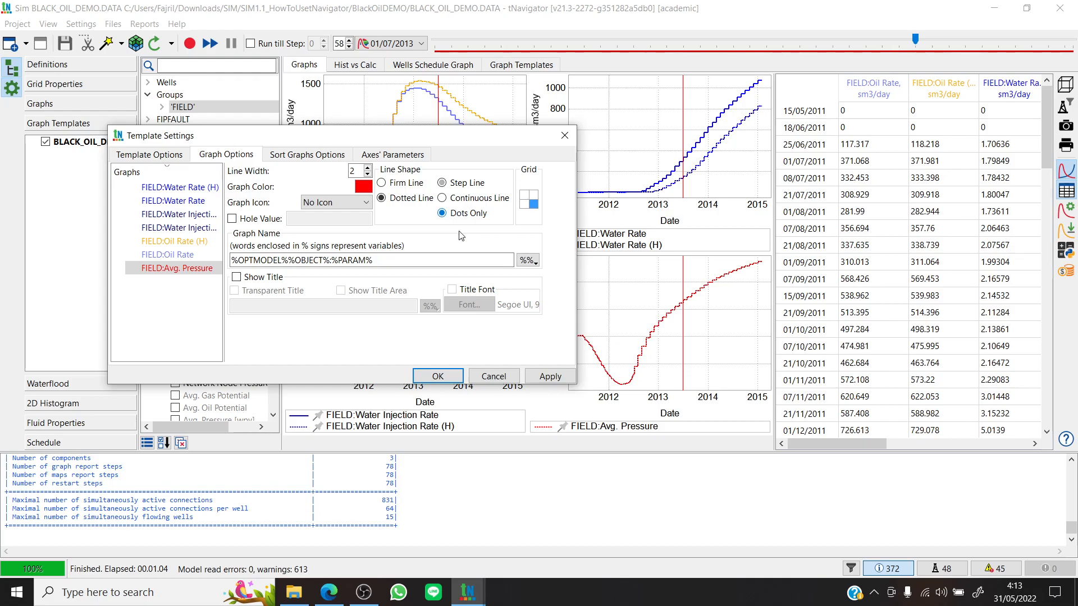
{"action": "left_click", "coordinate": [549, 375]}
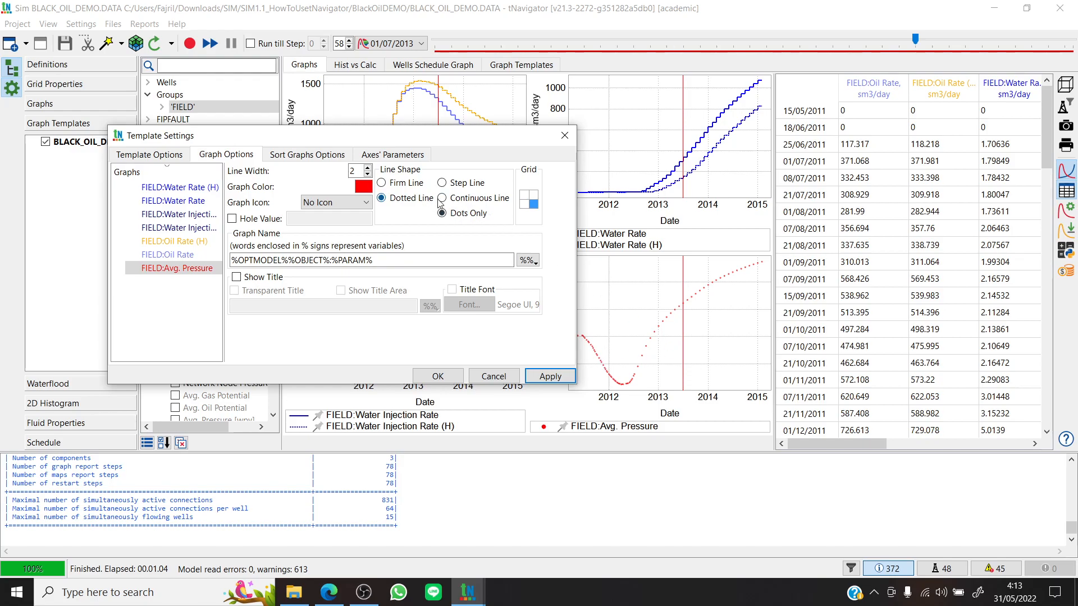
{"action": "left_click", "coordinate": [547, 376]}
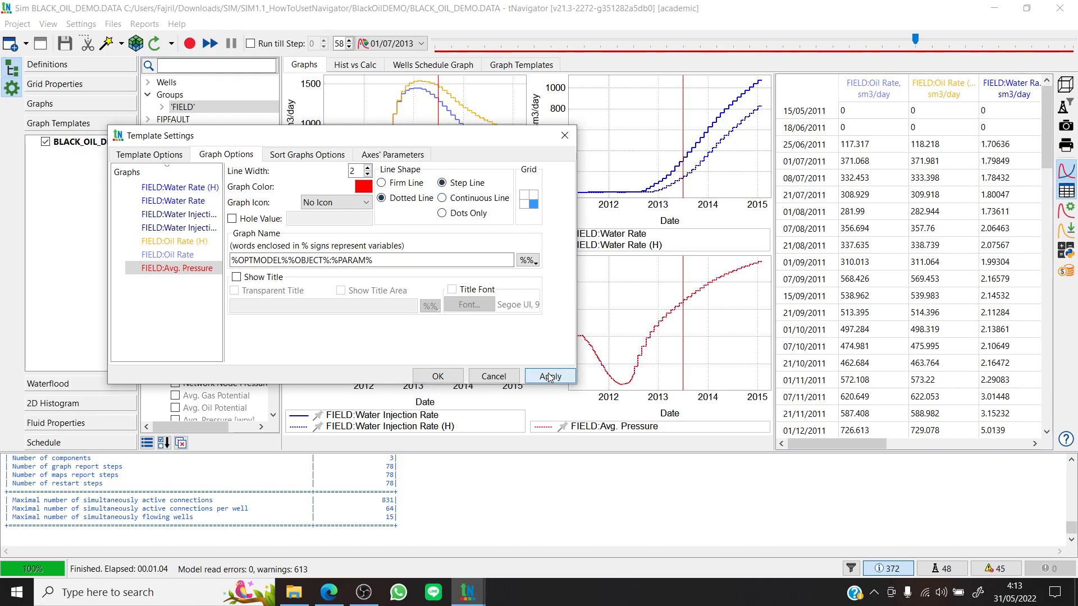
{"action": "left_click", "coordinate": [441, 198]}
{"action": "left_click", "coordinate": [548, 375]}
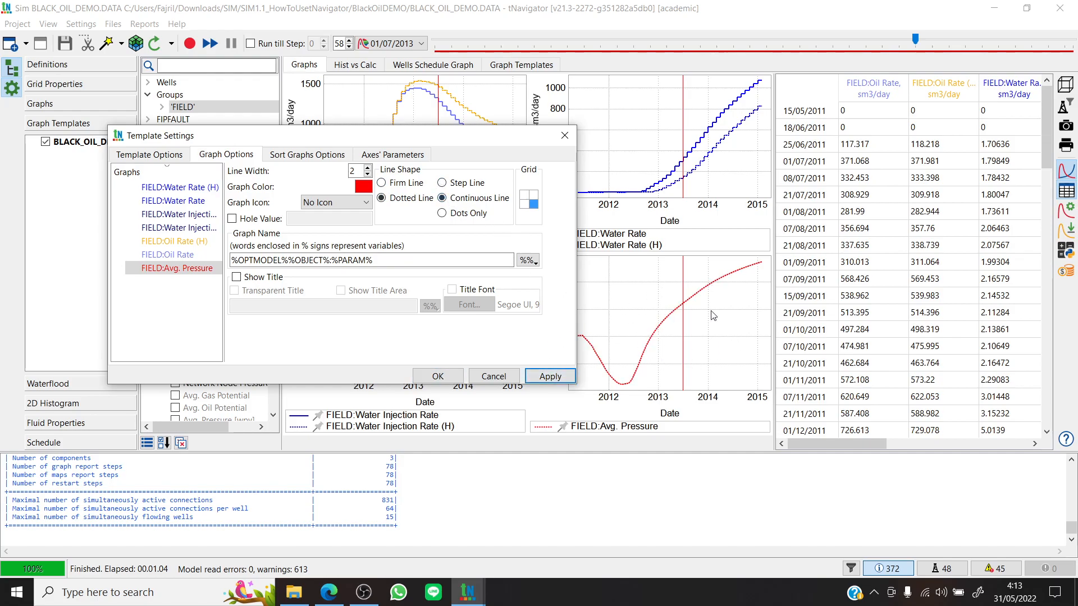
{"action": "left_click", "coordinate": [442, 212]}
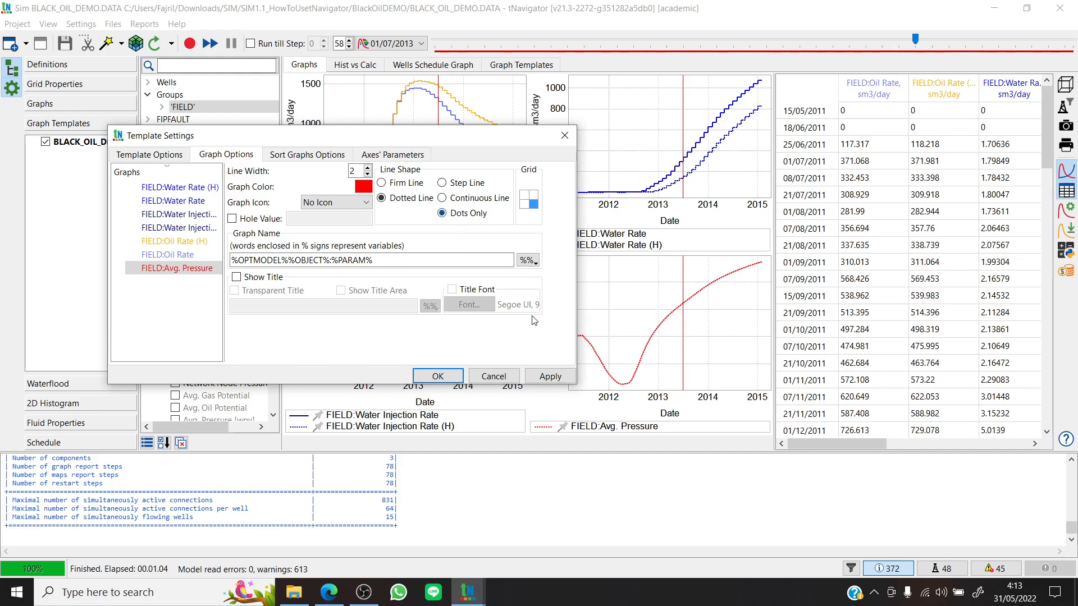
{"action": "left_click", "coordinate": [548, 375]}
Step: Set the Avg. Pressure curve's line shape to Firm Line and Continuous Line and apply it
{"action": "left_click", "coordinate": [408, 187]}
{"action": "left_click", "coordinate": [548, 376]}
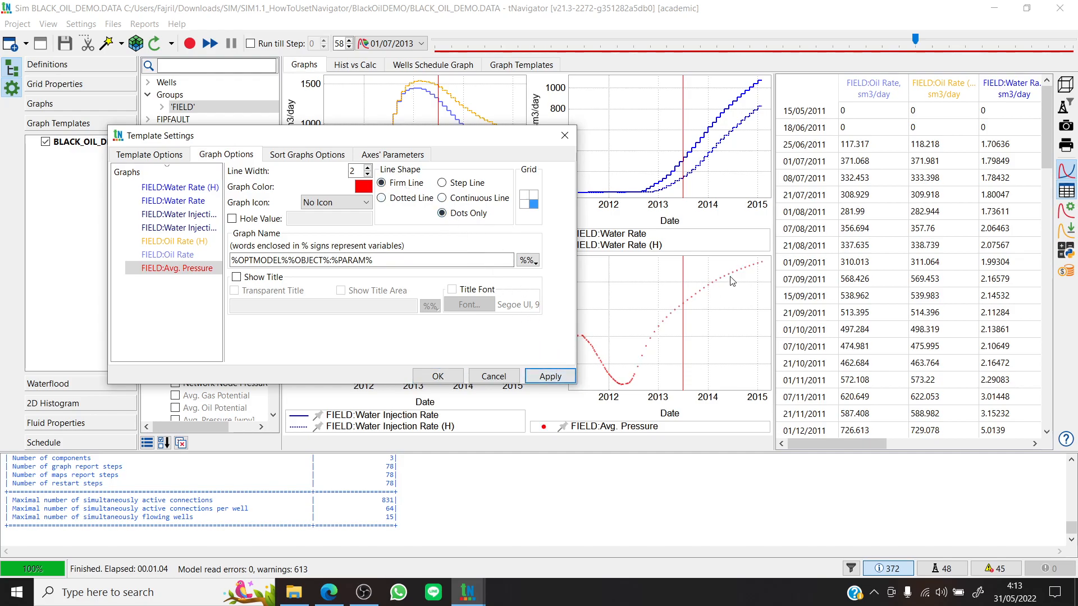
{"action": "left_click", "coordinate": [441, 198]}
{"action": "left_click", "coordinate": [441, 183]}
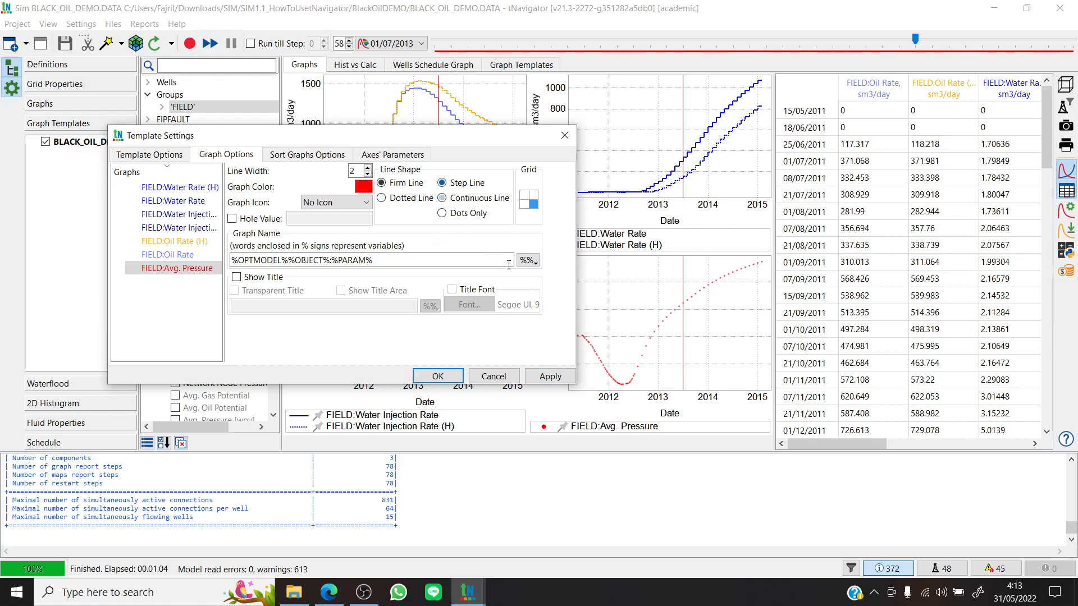
{"action": "left_click", "coordinate": [566, 376]}
{"action": "left_click", "coordinate": [457, 200]}
{"action": "left_click", "coordinate": [550, 377]}
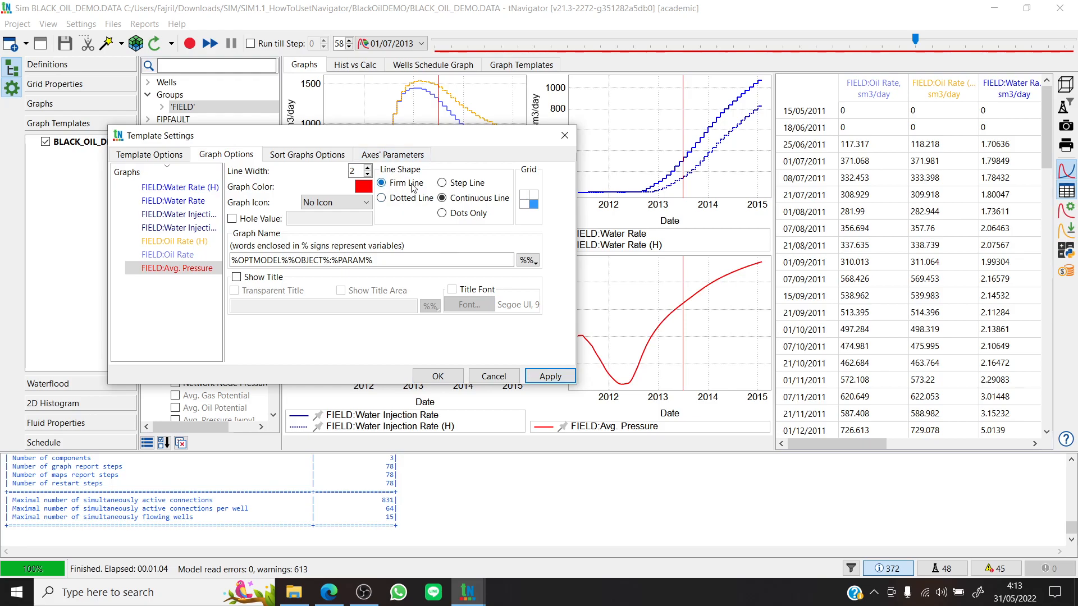
Step: Change the Avg. Pressure curve's colour to black and apply it
{"action": "left_click", "coordinate": [363, 186]}
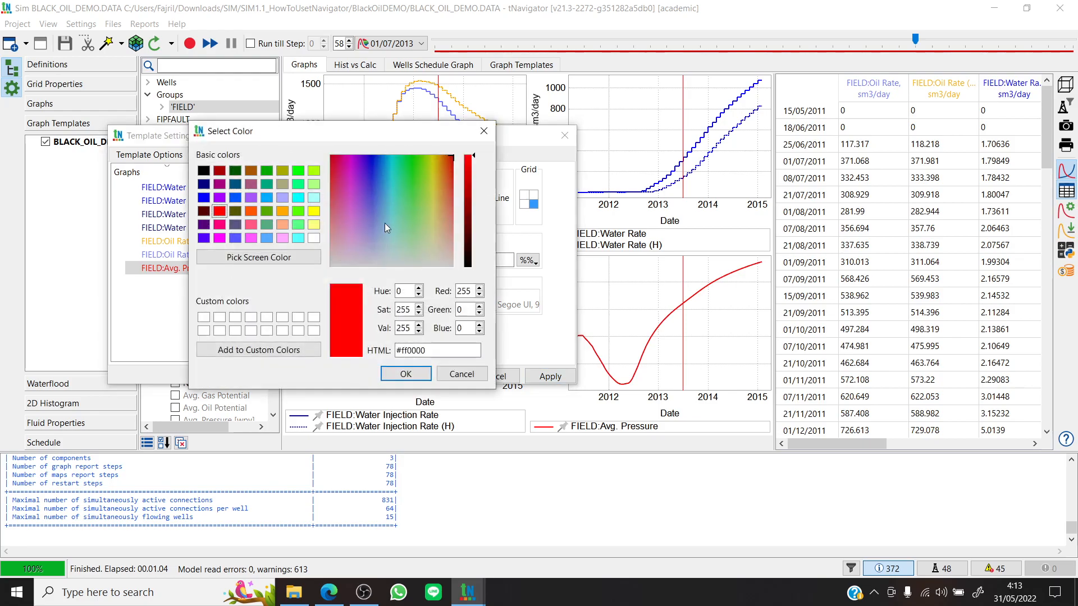
{"action": "left_click", "coordinate": [204, 170]}
{"action": "left_click", "coordinate": [405, 374]}
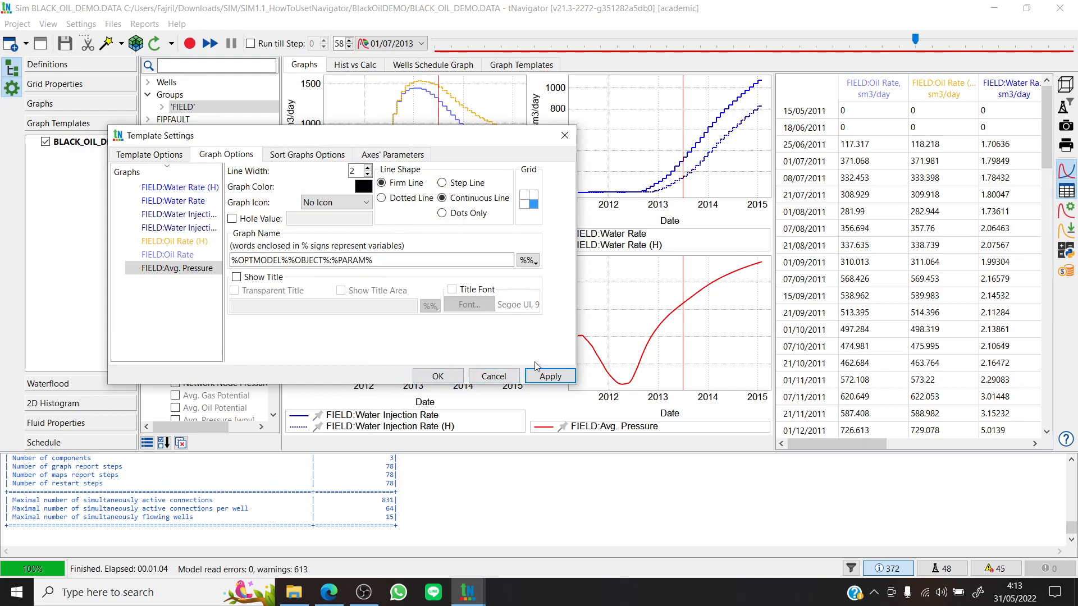
{"action": "left_click", "coordinate": [550, 376]}
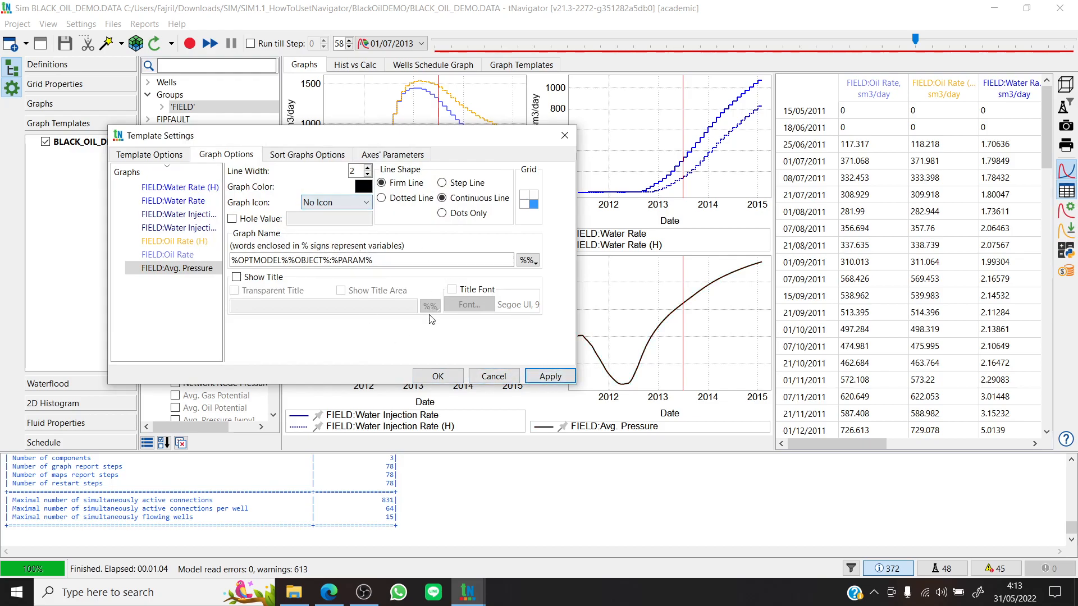
Step: Set the Avg. Pressure curve's line width to 4 and accept the template settings
{"action": "left_click", "coordinate": [368, 168]}
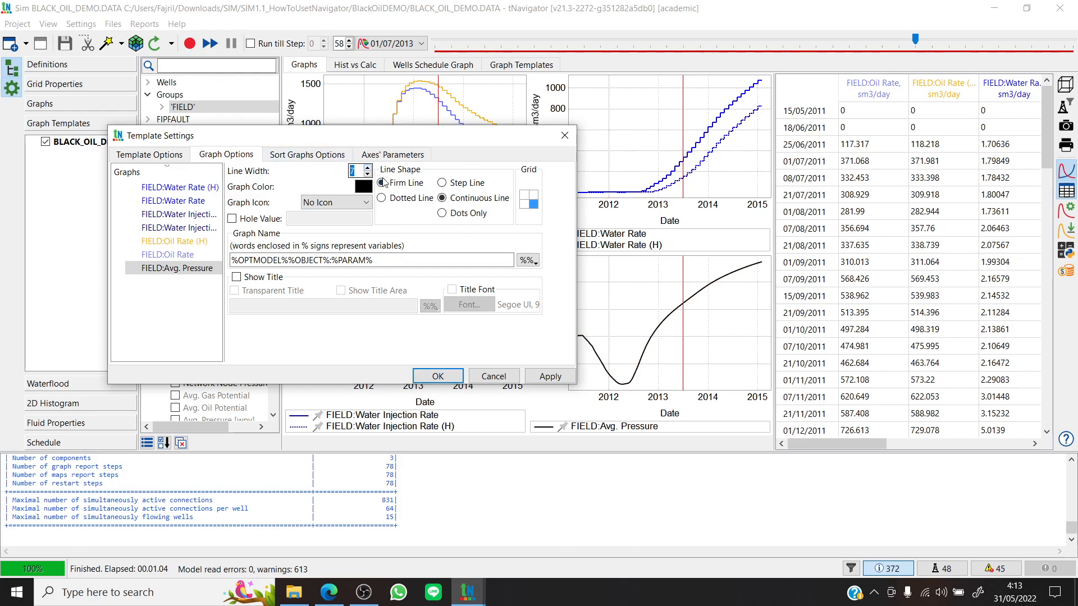
{"action": "left_click", "coordinate": [550, 376]}
{"action": "left_click", "coordinate": [368, 174]}
{"action": "left_click", "coordinate": [550, 376]}
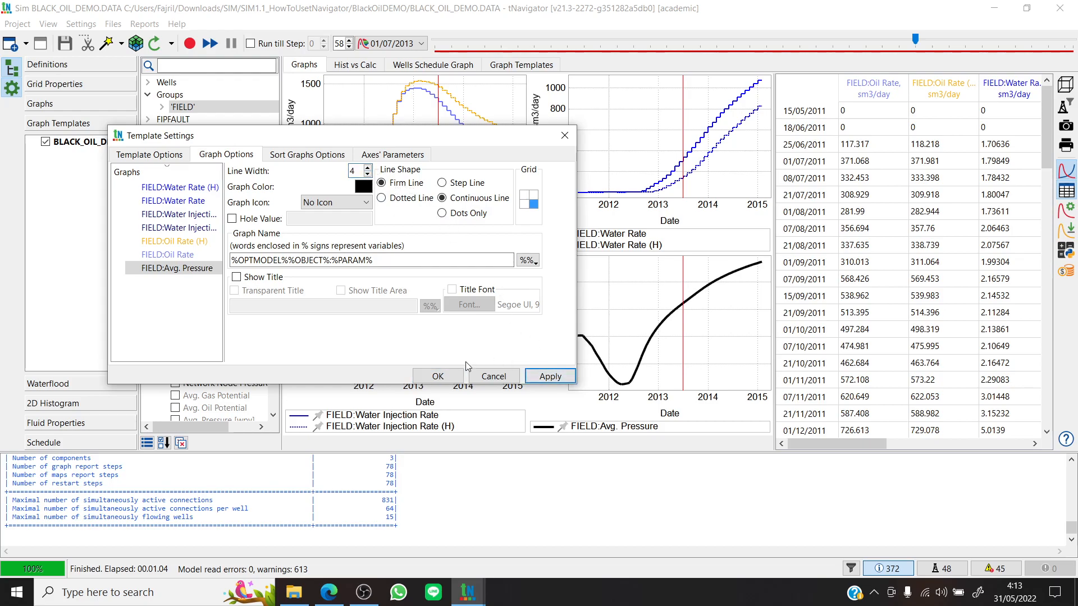
{"action": "left_click", "coordinate": [438, 376]}
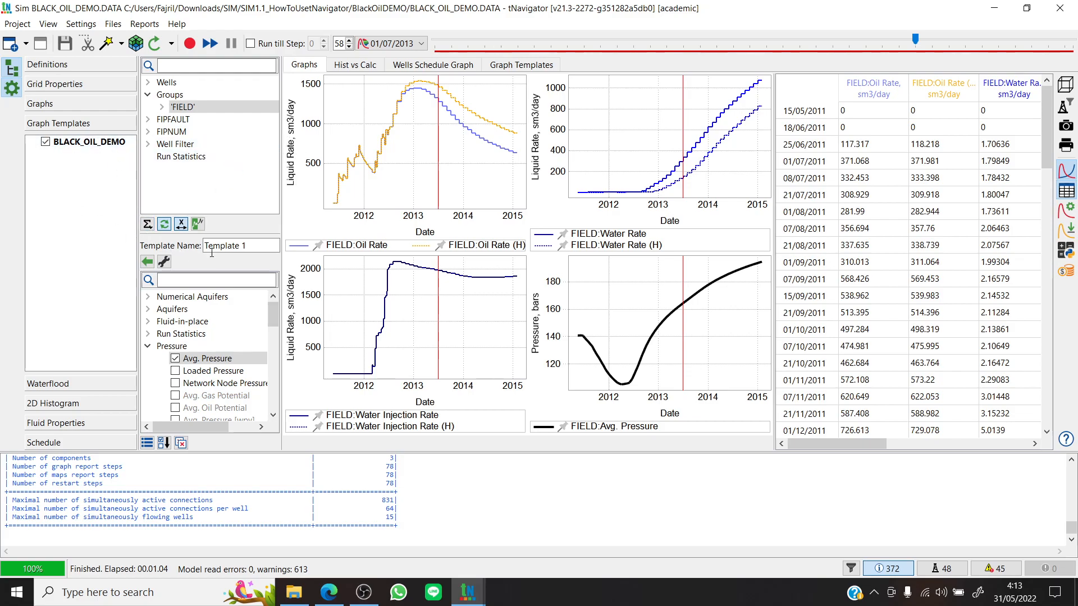
Step: Return to the template list and create a second graph template
{"action": "scroll", "coordinate": [224, 337], "scroll_direction": "down", "scroll_amount": 10}
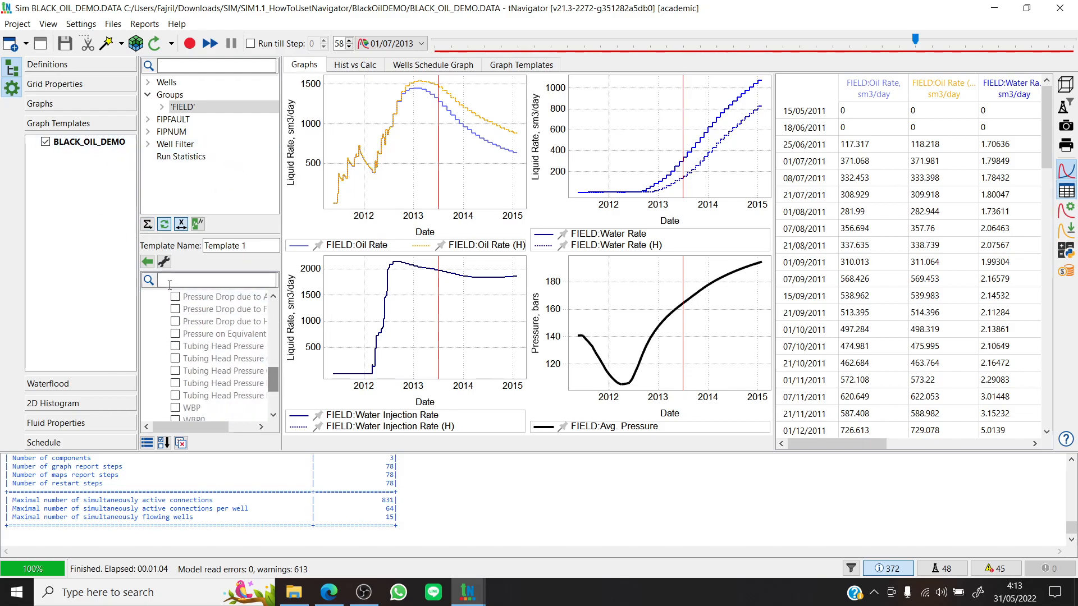
{"action": "left_click", "coordinate": [147, 261]}
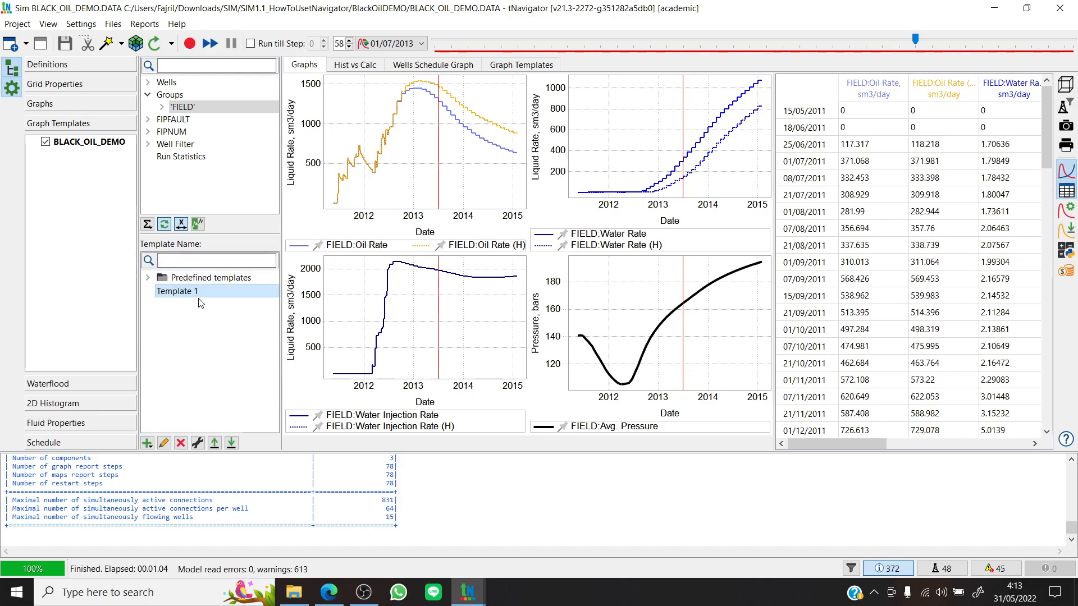
{"action": "left_click", "coordinate": [147, 444]}
{"action": "left_click", "coordinate": [183, 458]}
{"action": "scroll", "coordinate": [216, 338], "scroll_direction": "up", "scroll_amount": 10}
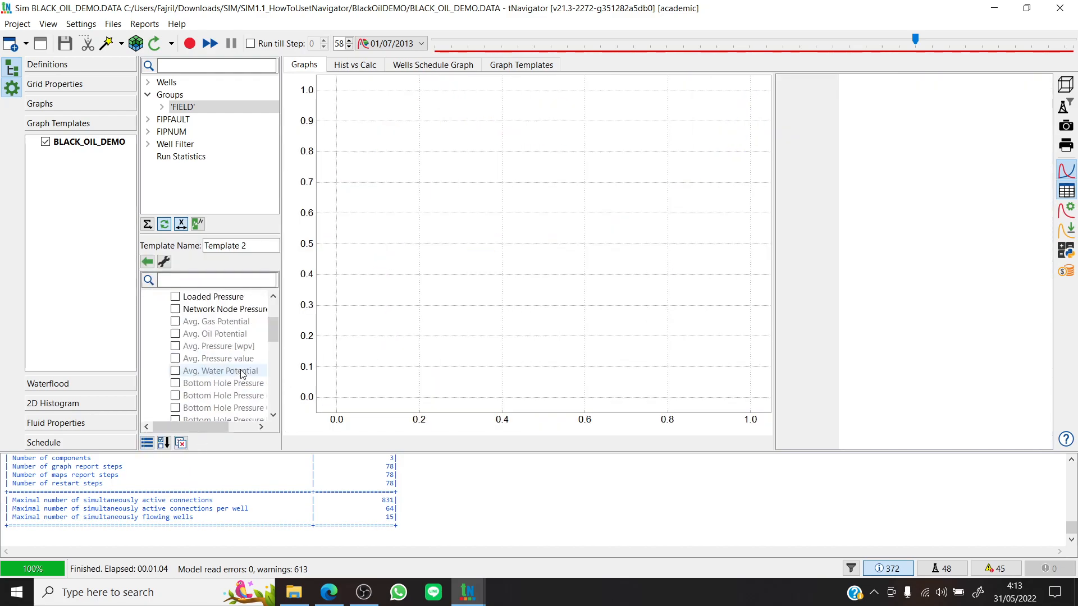
Step: Set Template 2's grid size to a single cell and plot the field's Avg. Pressure in it
{"action": "left_click", "coordinate": [164, 262]}
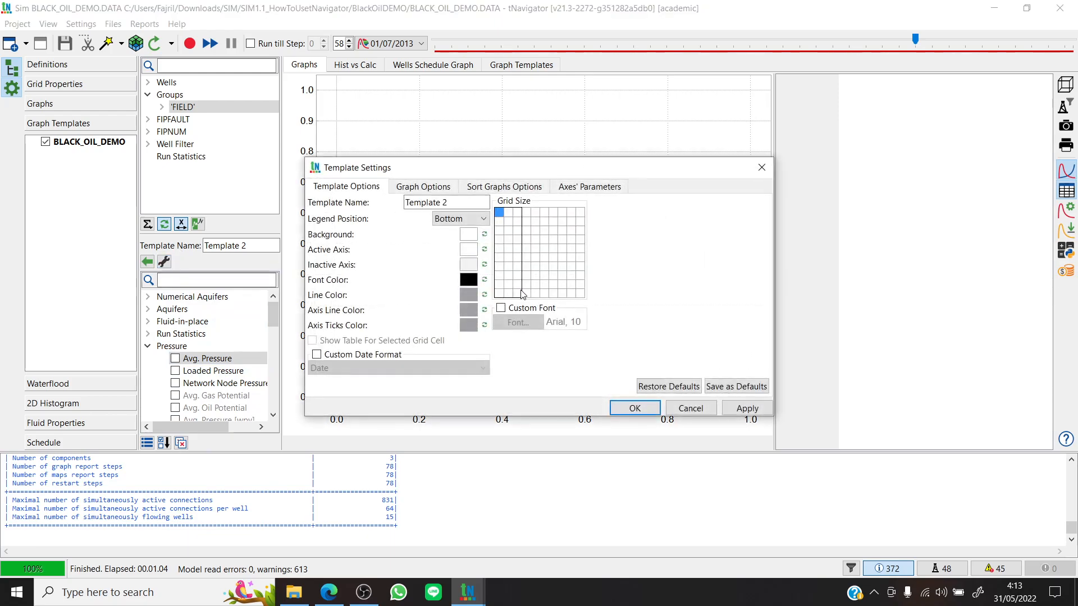
{"action": "left_click", "coordinate": [502, 213]}
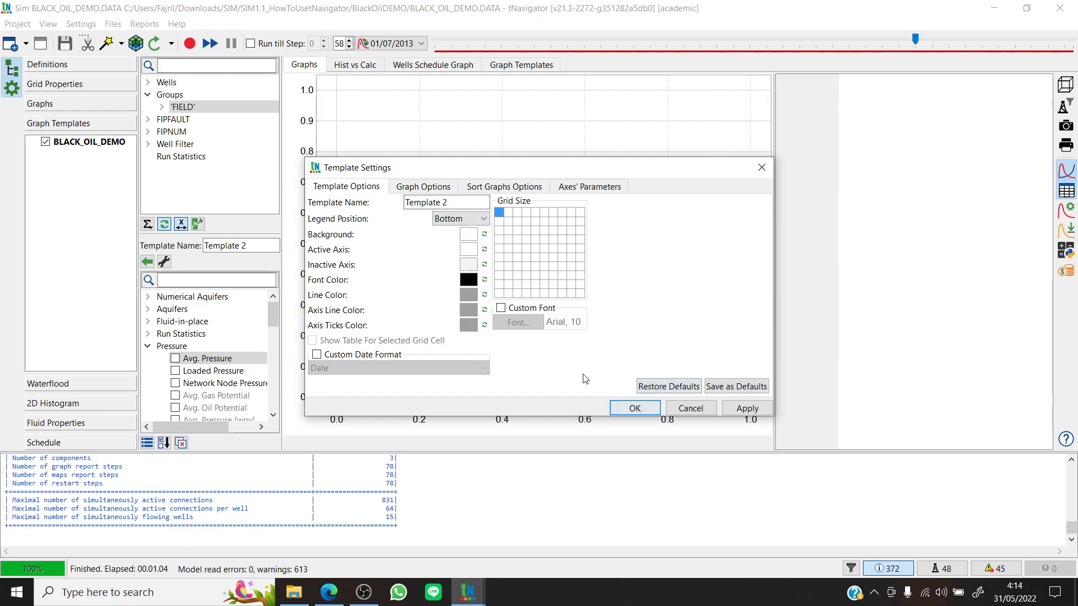
{"action": "left_click", "coordinate": [635, 408]}
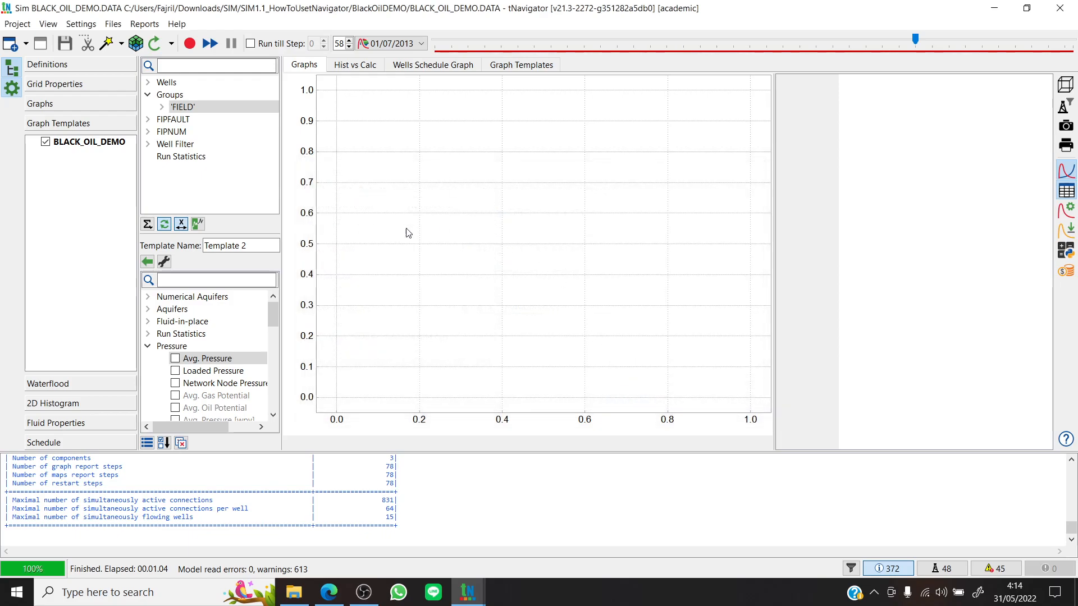
{"action": "left_click", "coordinate": [176, 359]}
Step: Change Template 2's Avg. Pressure curve to a black Dotted Line, apply it and close the template settings
{"action": "right_click", "coordinate": [480, 293]}
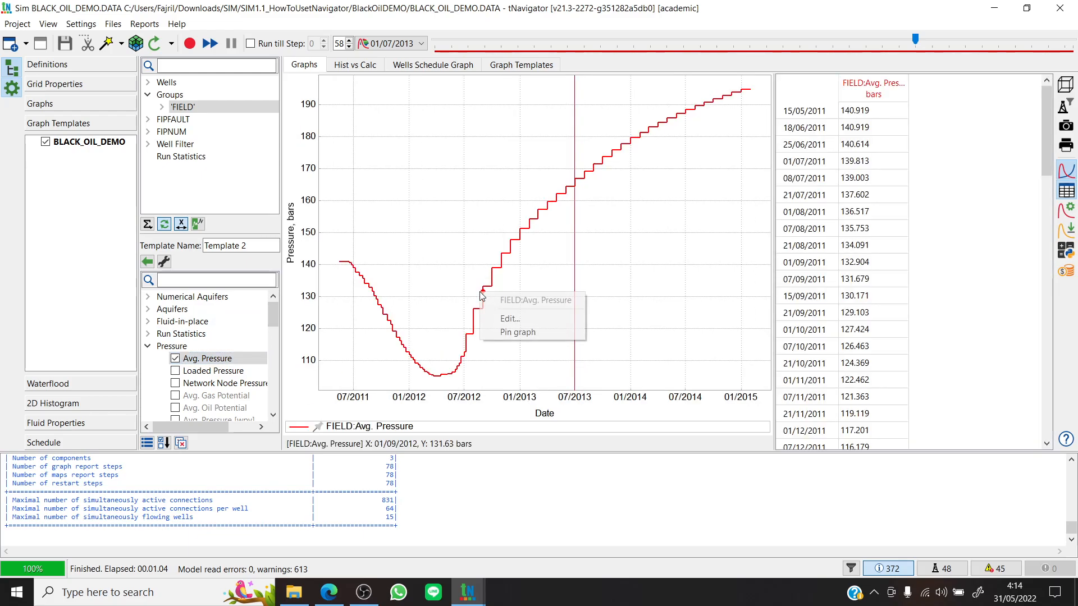
{"action": "left_click", "coordinate": [496, 316]}
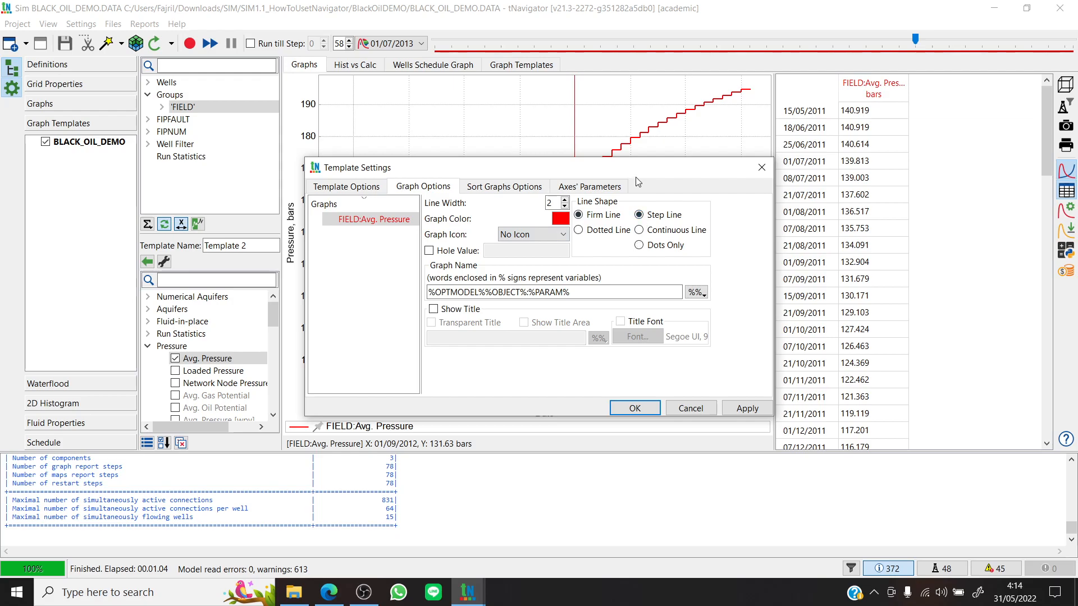
{"action": "left_click", "coordinate": [560, 218]}
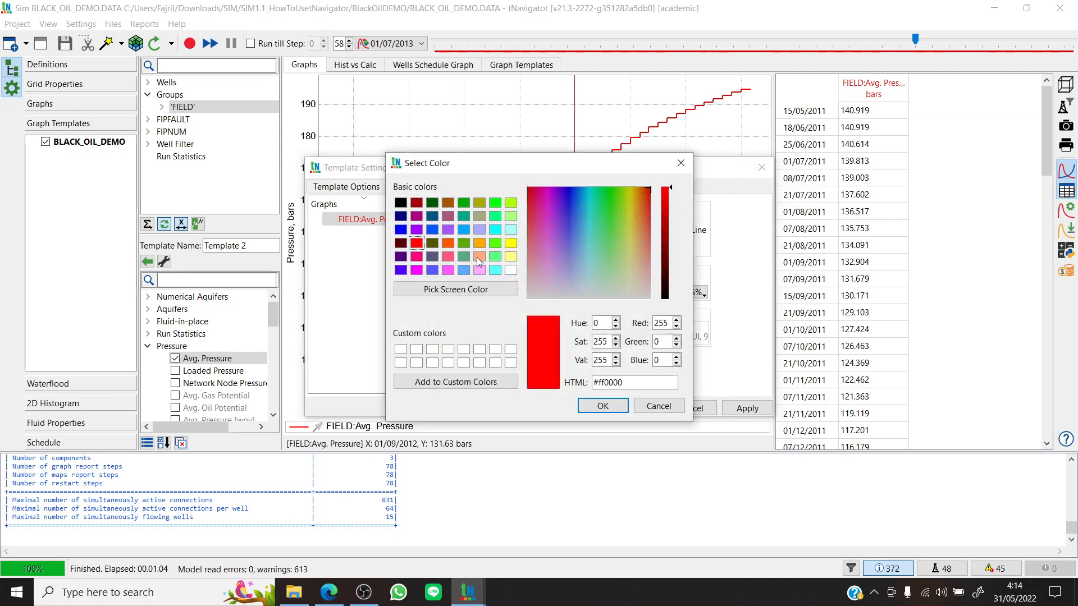
{"action": "left_click", "coordinate": [400, 203]}
{"action": "left_click", "coordinate": [603, 405]}
{"action": "left_click", "coordinate": [747, 408]}
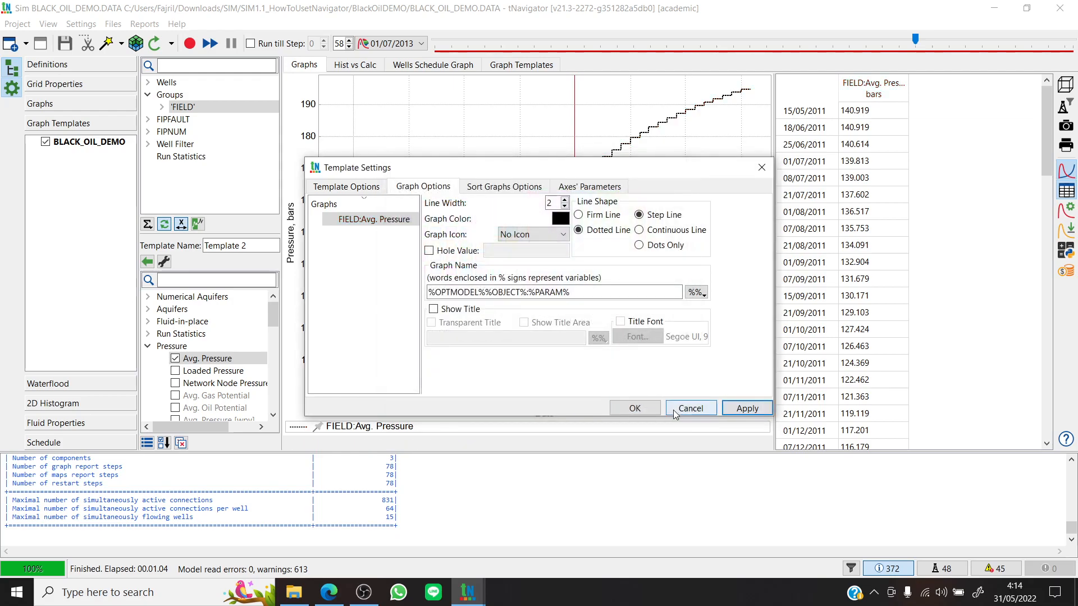
{"action": "left_click", "coordinate": [677, 412]}
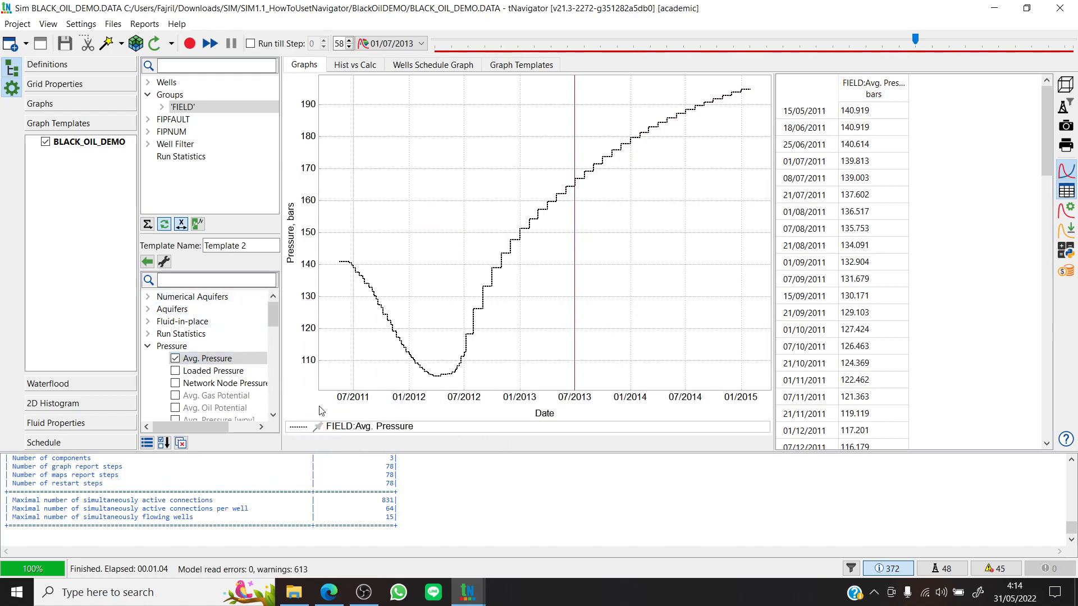
Step: Return to the template list and compare the graphs of Template 1 and Template 2
{"action": "left_click", "coordinate": [148, 261]}
{"action": "left_click", "coordinate": [199, 293]}
{"action": "left_click", "coordinate": [186, 305]}
{"action": "left_click", "coordinate": [191, 291]}
{"action": "left_click", "coordinate": [192, 303]}
{"action": "left_click", "coordinate": [196, 294]}
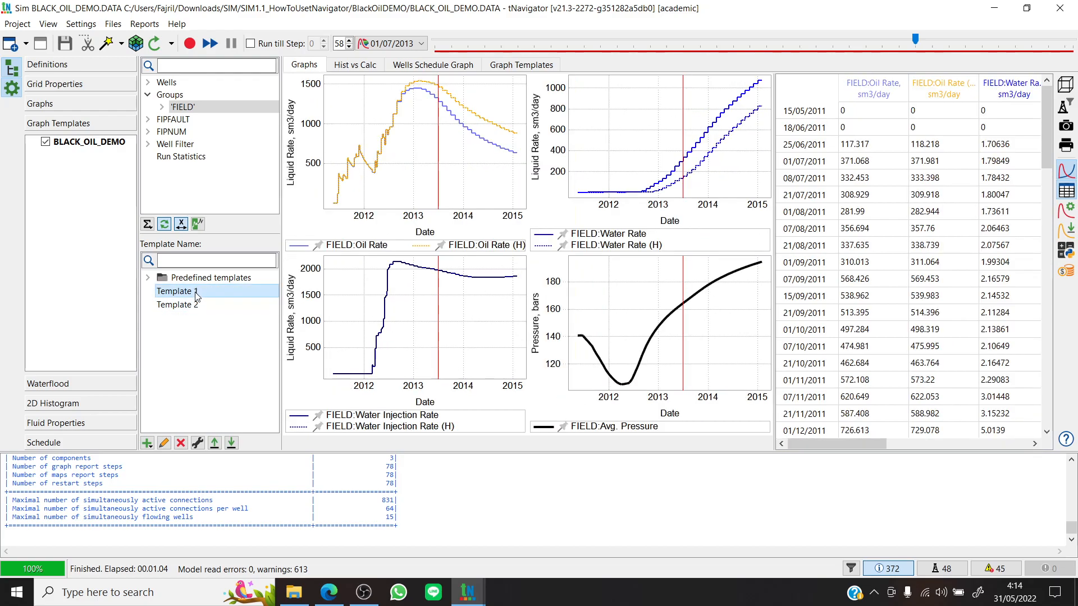
{"action": "left_click", "coordinate": [200, 303]}
Step: Browse the standard graph categories, including Rates, Totals, Fluid-in-place, Analytics, Pressure, Crossplots and Well Profile
{"action": "left_click", "coordinate": [103, 108]}
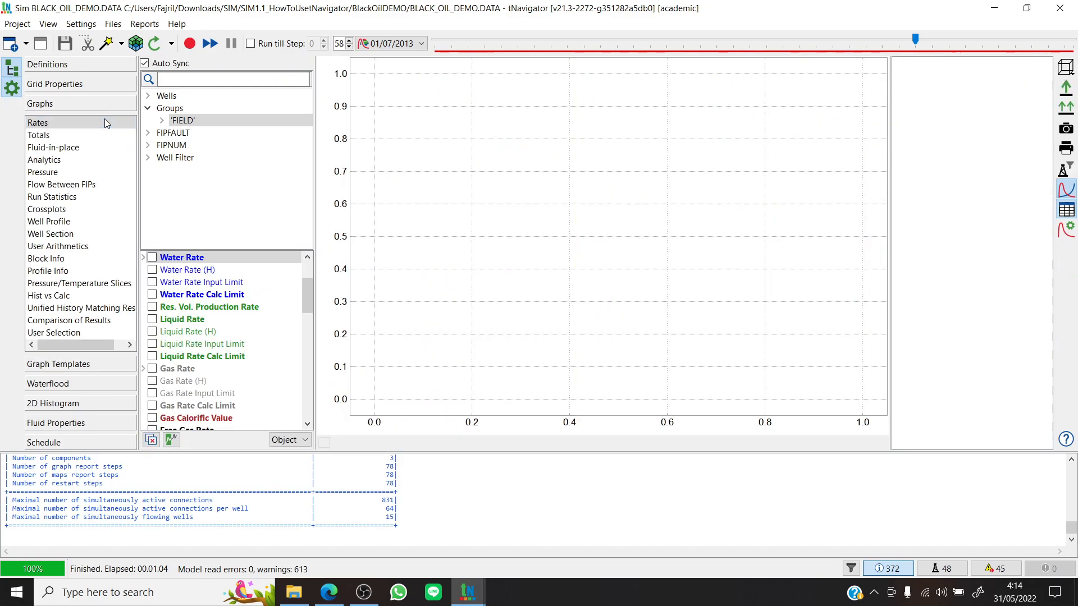
{"action": "left_click", "coordinate": [66, 334]}
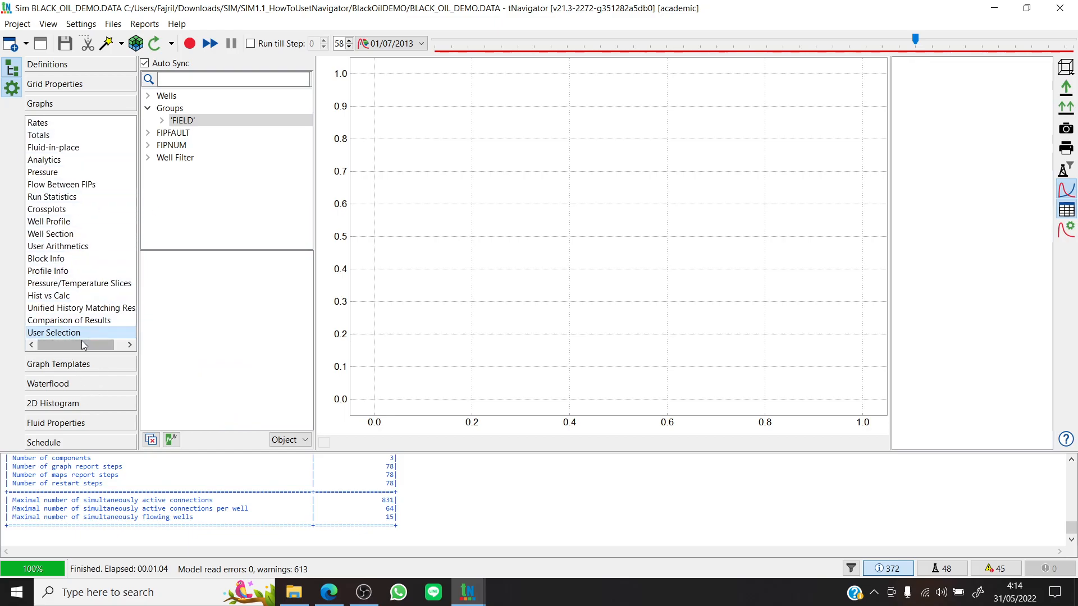
{"action": "left_click", "coordinate": [68, 119]}
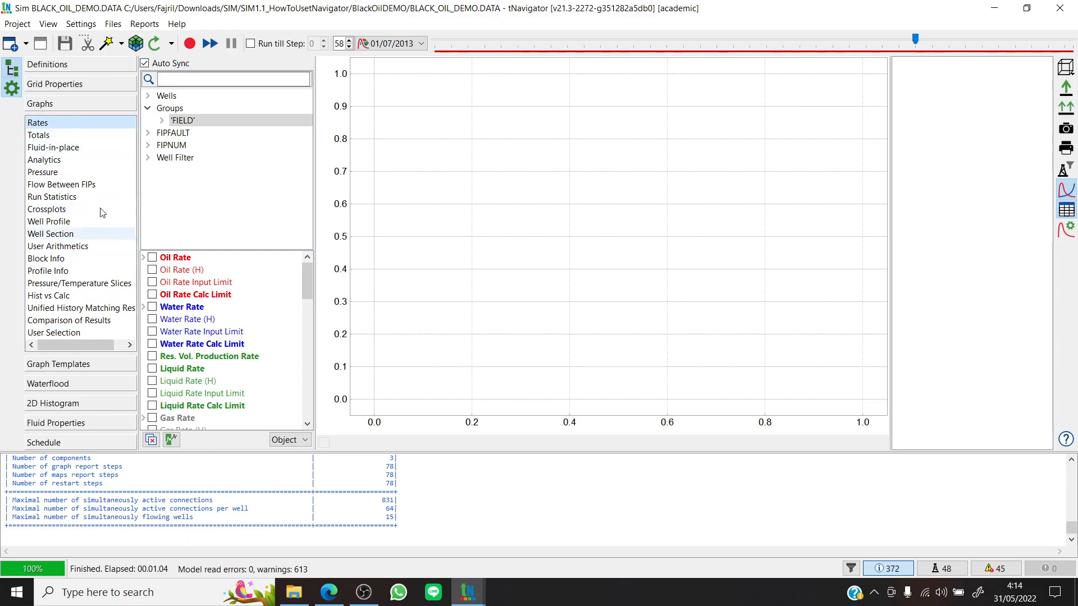
{"action": "left_click", "coordinate": [65, 137]}
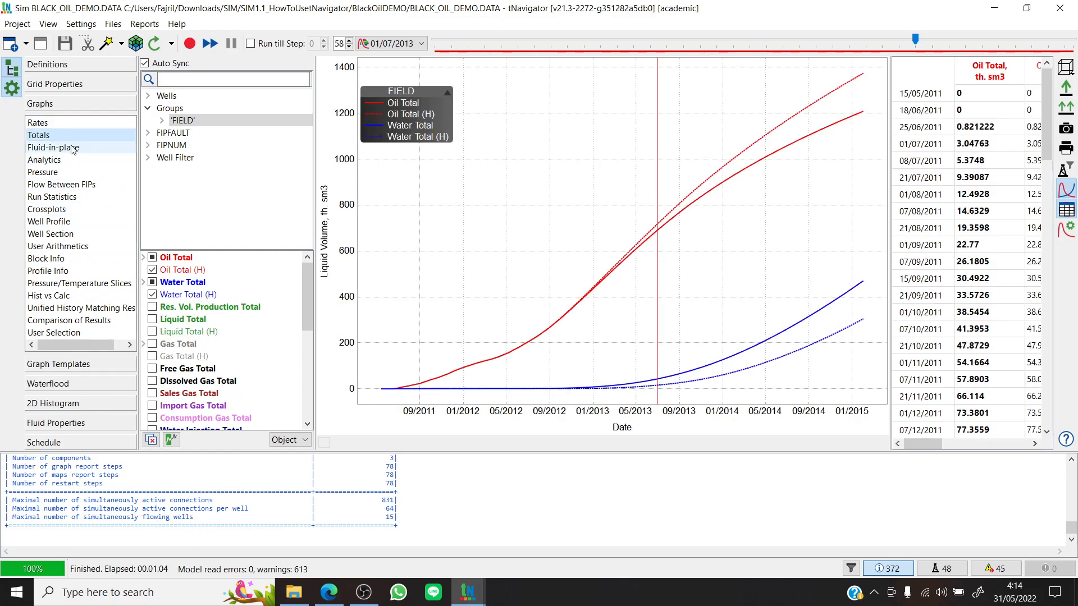
{"action": "left_click", "coordinate": [65, 147]}
{"action": "left_click", "coordinate": [78, 161]}
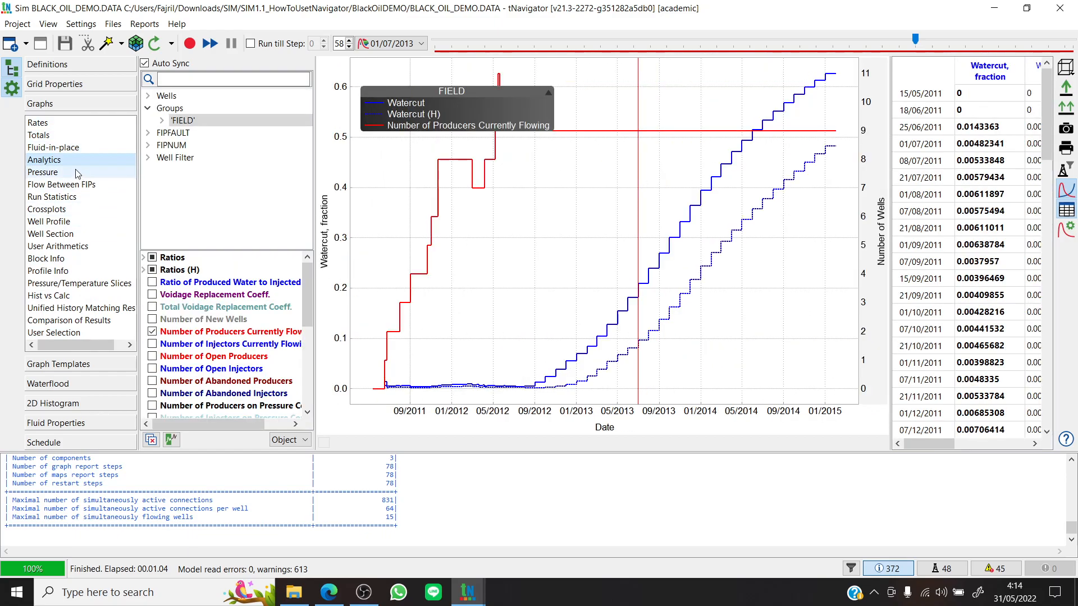
{"action": "left_click", "coordinate": [77, 172]}
{"action": "left_click", "coordinate": [96, 210]}
{"action": "left_click", "coordinate": [91, 223]}
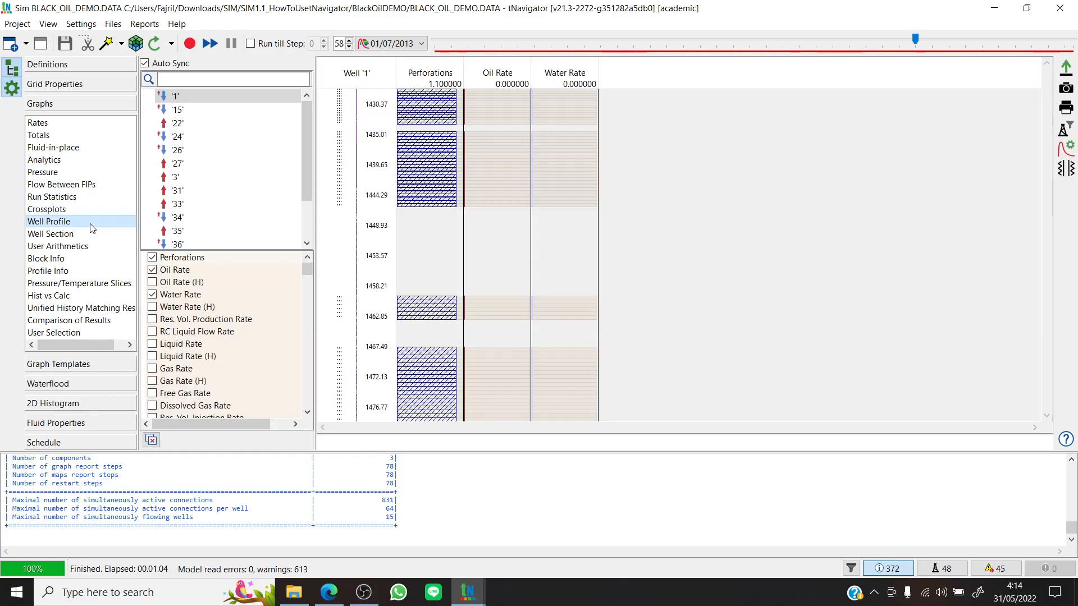
{"action": "left_click", "coordinate": [61, 123]}
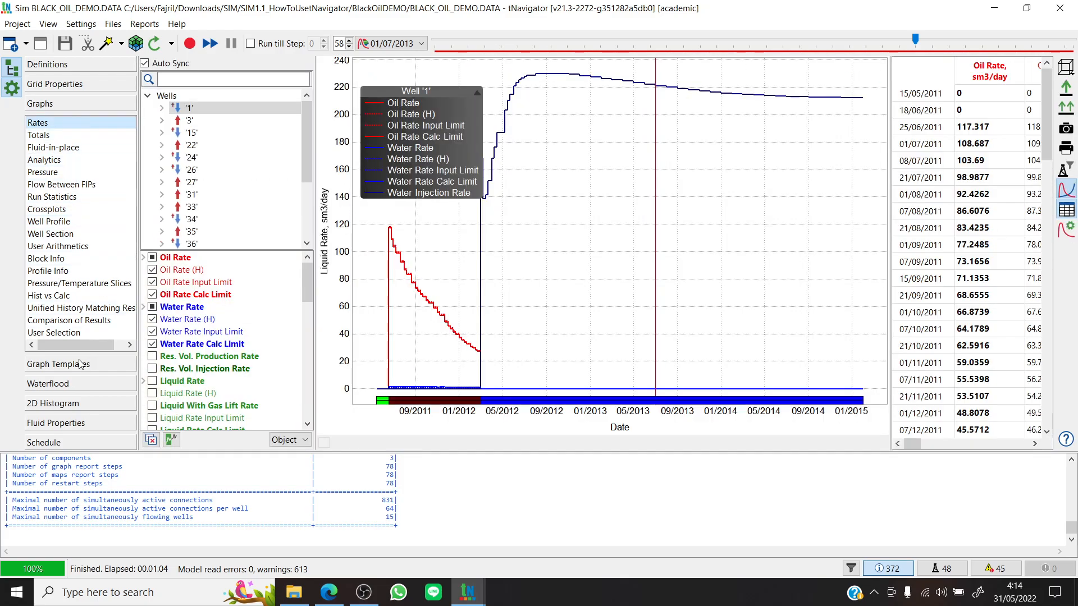
Step: Go back to the graph templates, view Template 2 and display Template 1
{"action": "left_click", "coordinate": [80, 365]}
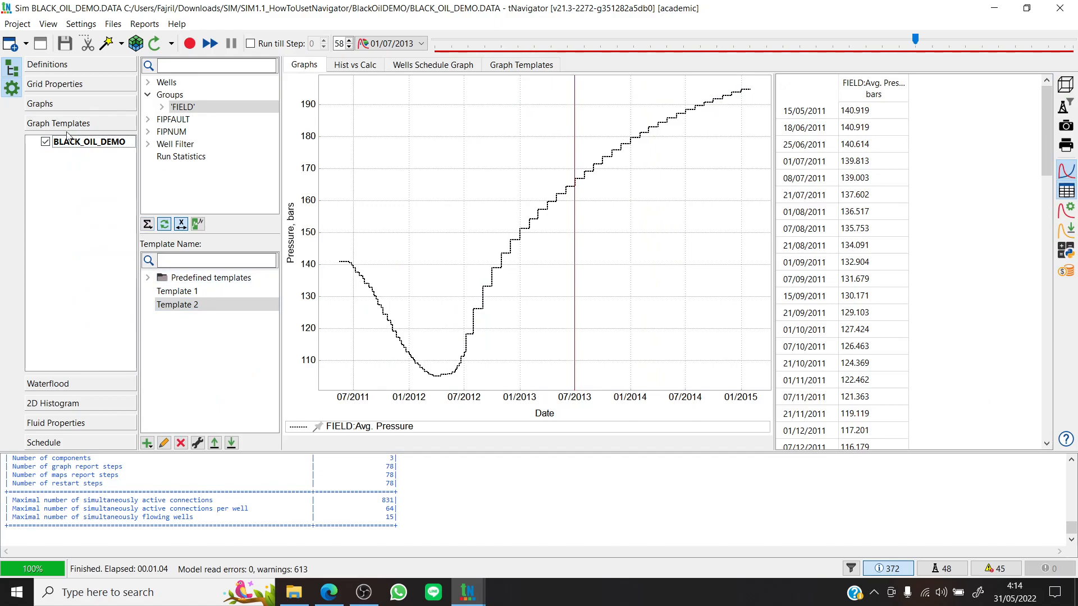
{"action": "left_click", "coordinate": [208, 290]}
{"action": "left_click", "coordinate": [226, 309]}
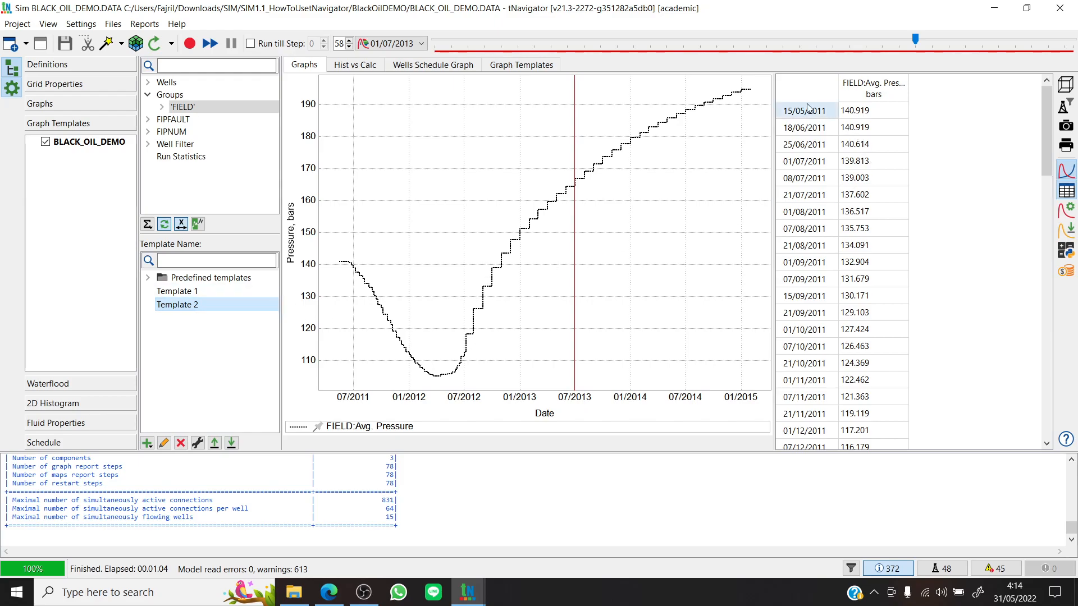
{"action": "left_click", "coordinate": [188, 291]}
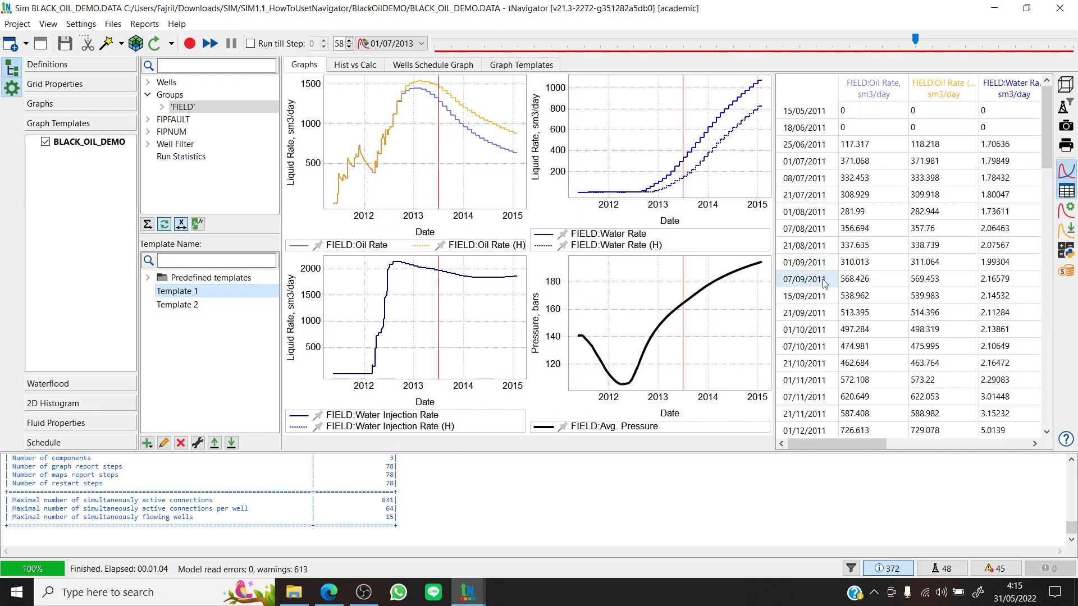
Step: Widen the results table beside Template 1's graphs so more columns fit
{"action": "mouse_move", "coordinate": [831, 444]}
{"action": "left_mouse_down"}
{"action": "mouse_move", "coordinate": [1056, 431]}
{"action": "mouse_move", "coordinate": [826, 435]}
{"action": "left_mouse_up"}
{"action": "left_click_drag", "start_coordinate": [773, 133], "coordinate": [600, 137]}
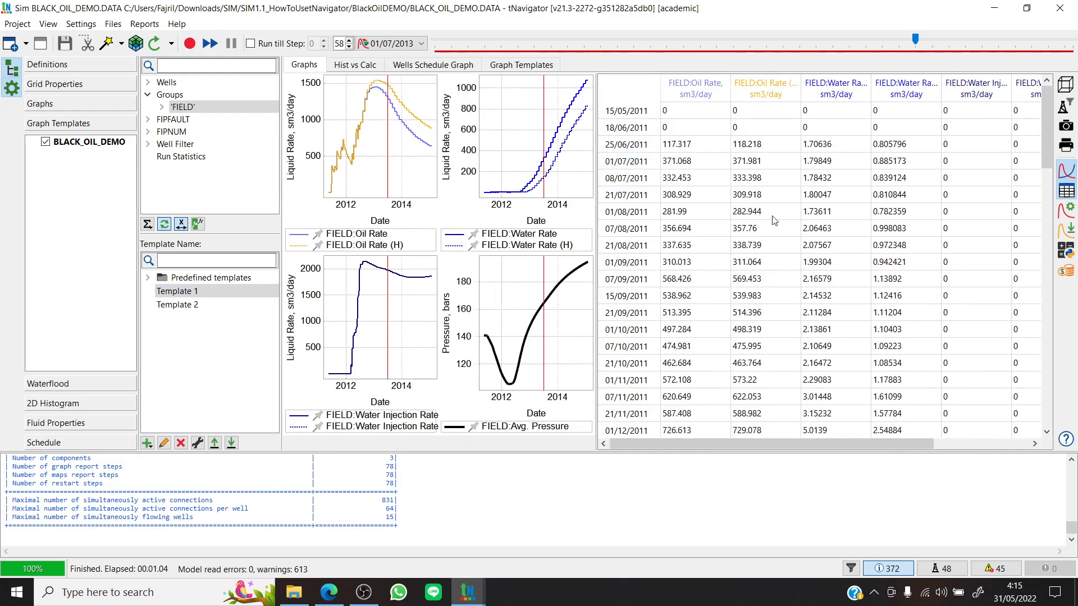
{"action": "left_click_drag", "start_coordinate": [903, 442], "coordinate": [875, 438]}
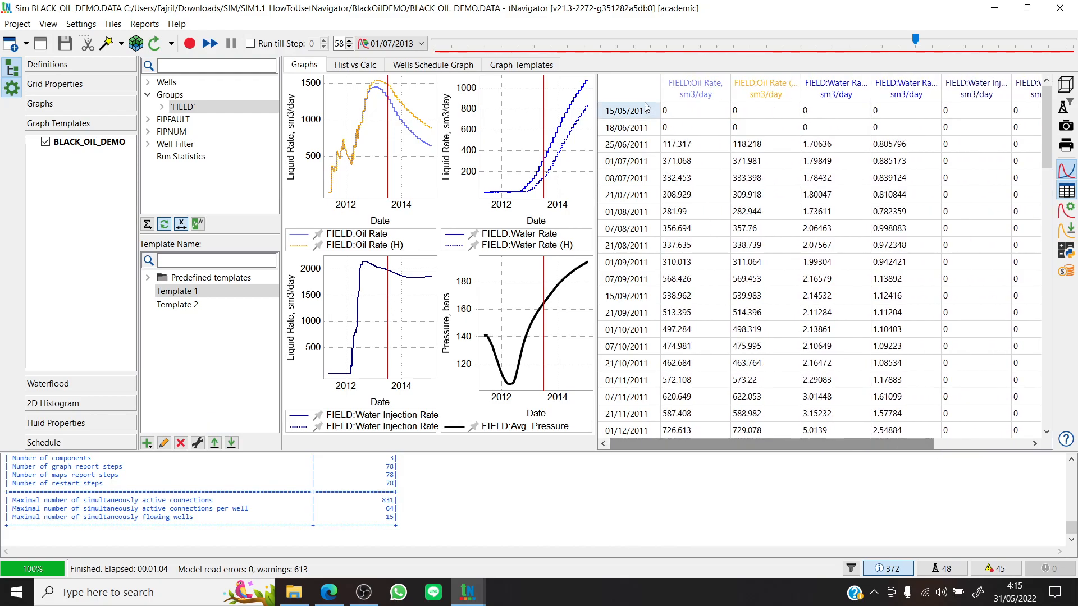
Step: Try selecting the entire results table and the single row for 15/05/2011
{"action": "left_click", "coordinate": [635, 96]}
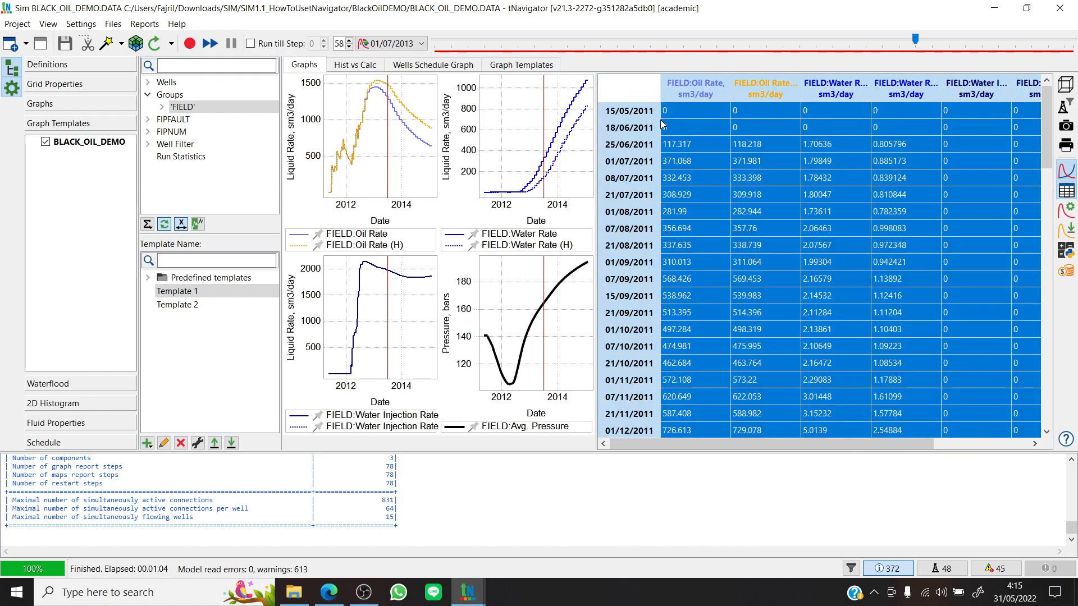
{"action": "left_click", "coordinate": [638, 112]}
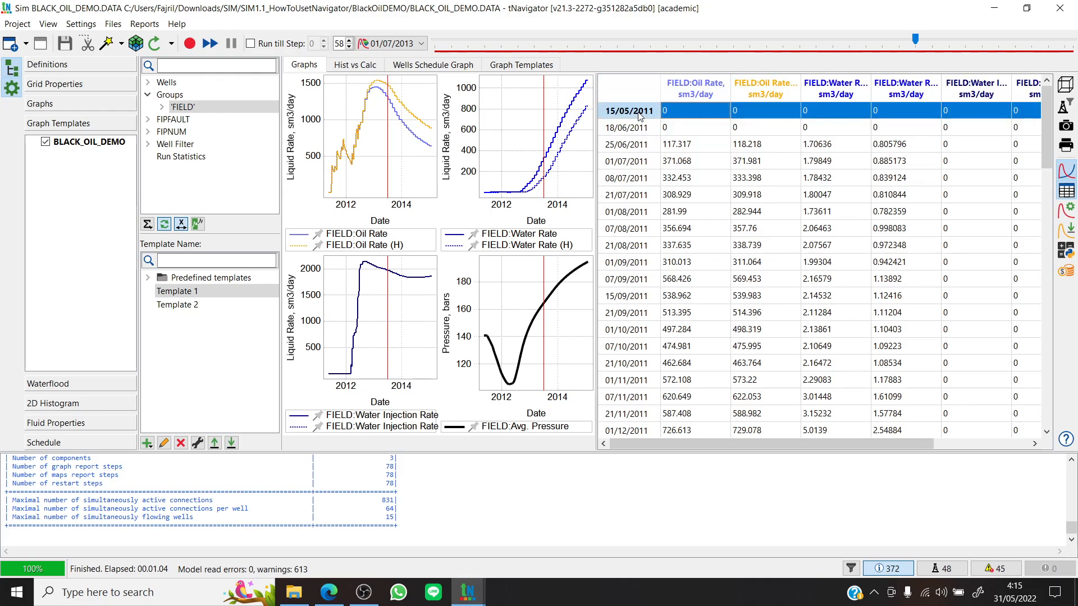
{"action": "key", "text": "Down"}
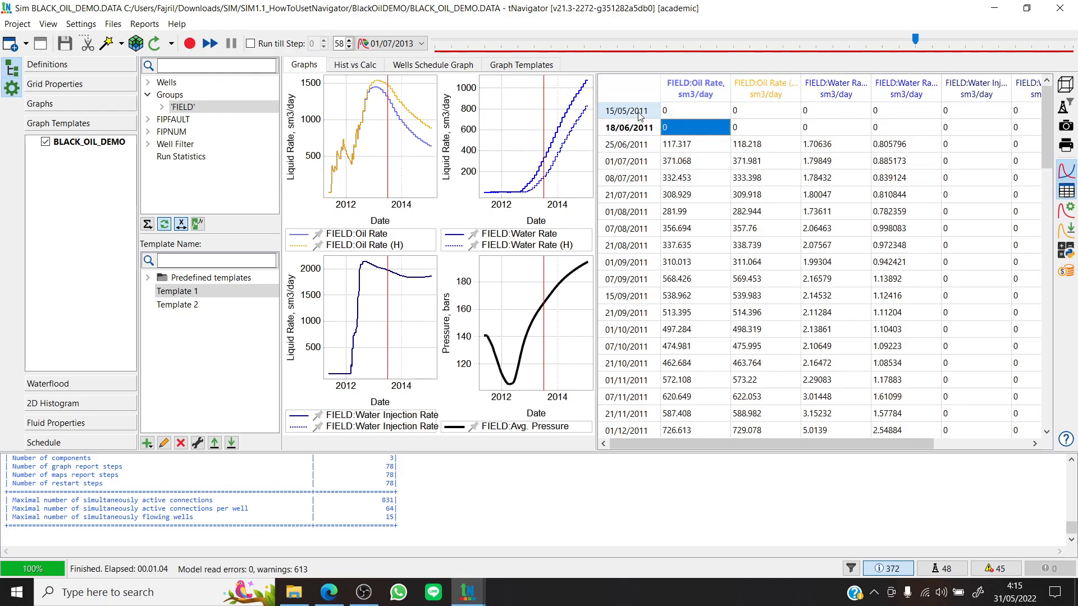
{"action": "key", "text": "Up"}
{"action": "mouse_move", "coordinate": [639, 113]}
{"action": "left_mouse_down"}
{"action": "mouse_move", "coordinate": [647, 156]}
{"action": "mouse_move", "coordinate": [630, 123]}
{"action": "left_mouse_up"}
{"action": "left_click", "coordinate": [635, 94]}
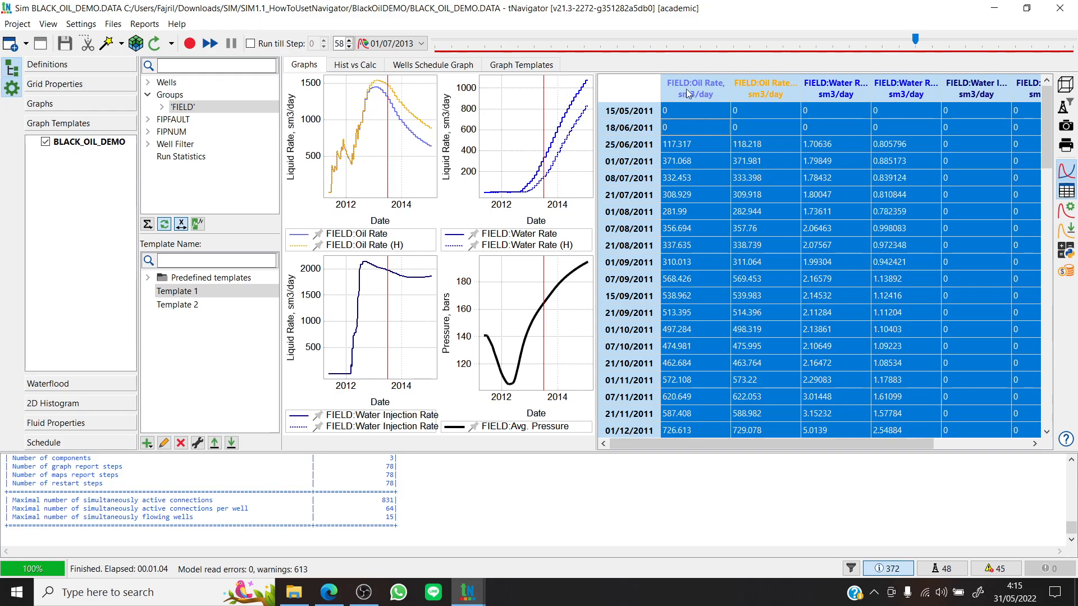
{"action": "left_click", "coordinate": [717, 145]}
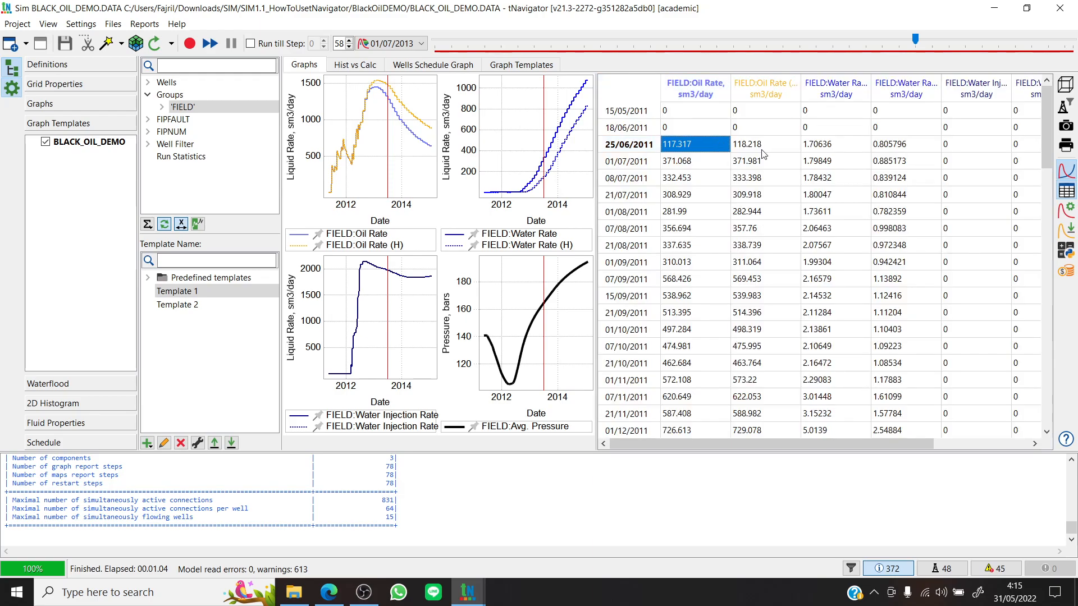
Step: Select the table rows from 15/05/2011 to 07/08/2011, followed by the whole table
{"action": "left_click", "coordinate": [646, 112]}
{"action": "left_click_drag", "start_coordinate": [645, 112], "coordinate": [644, 225]}
{"action": "scroll", "coordinate": [766, 261], "scroll_direction": "down", "scroll_amount": 2}
{"action": "scroll", "coordinate": [708, 225], "scroll_direction": "up", "scroll_amount": 2}
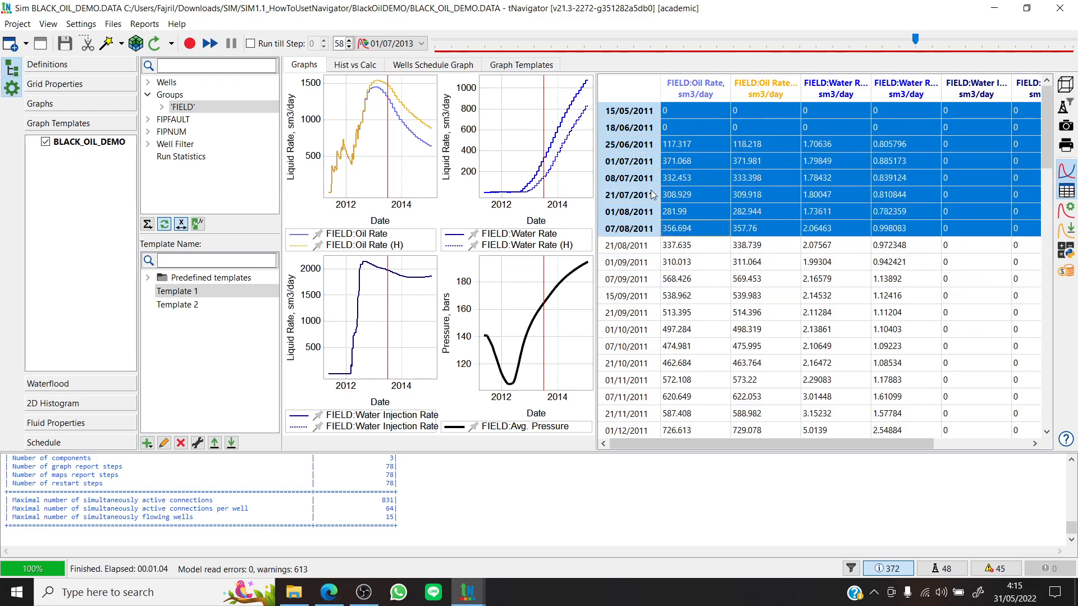
{"action": "left_click", "coordinate": [641, 89]}
{"action": "left_click", "coordinate": [718, 143]}
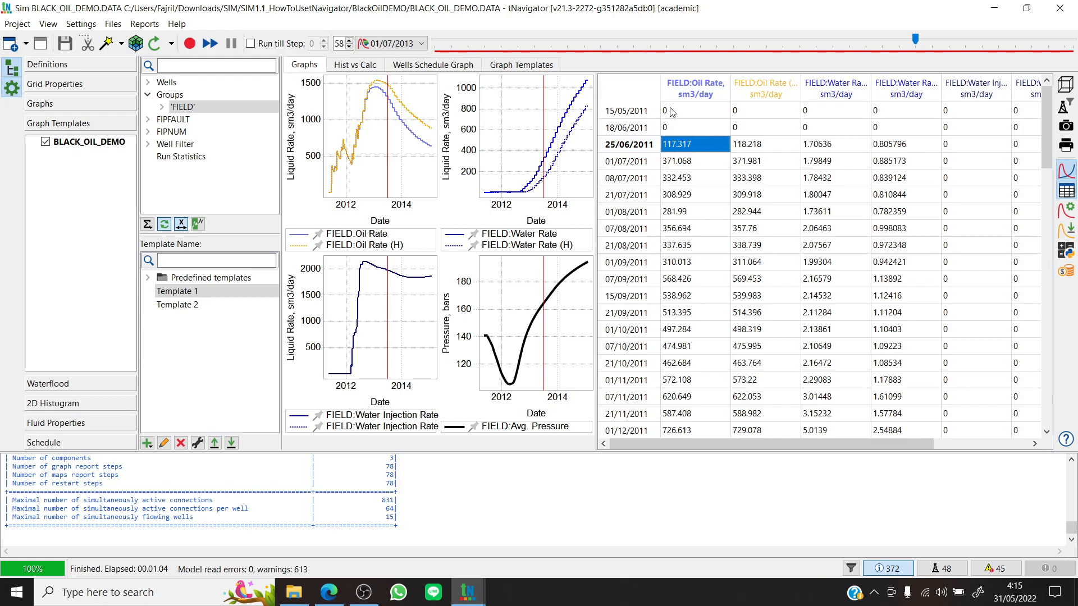
Step: Select the rows from 01/06/2013 to 01/12/2013 and examine the table's remaining columns through Avg. Pressure
{"action": "scroll", "coordinate": [768, 197], "scroll_direction": "down", "scroll_amount": 12}
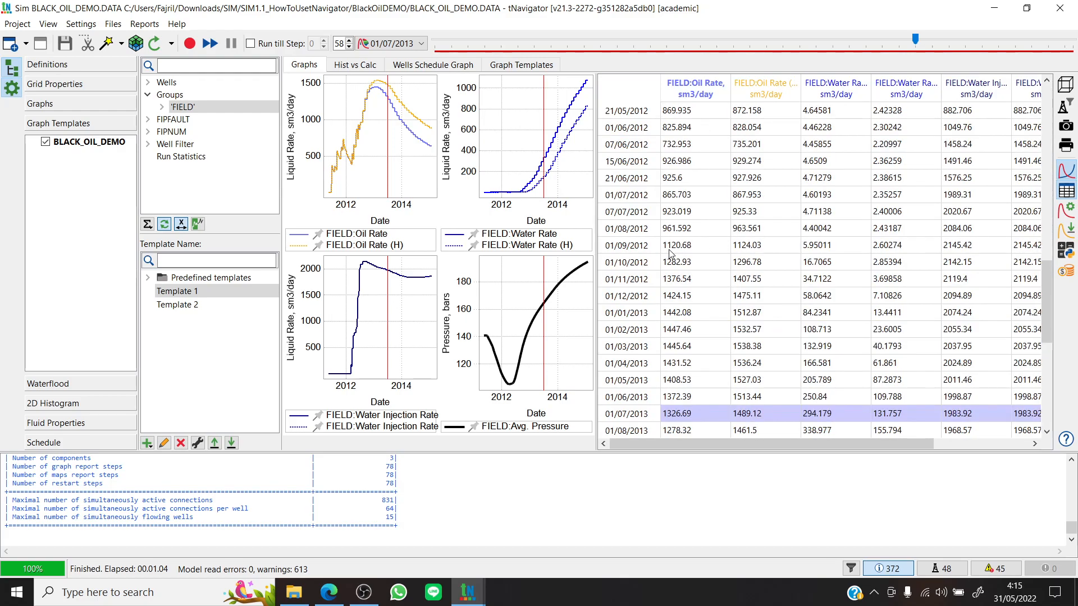
{"action": "left_click_drag", "start_coordinate": [640, 235], "coordinate": [640, 334]}
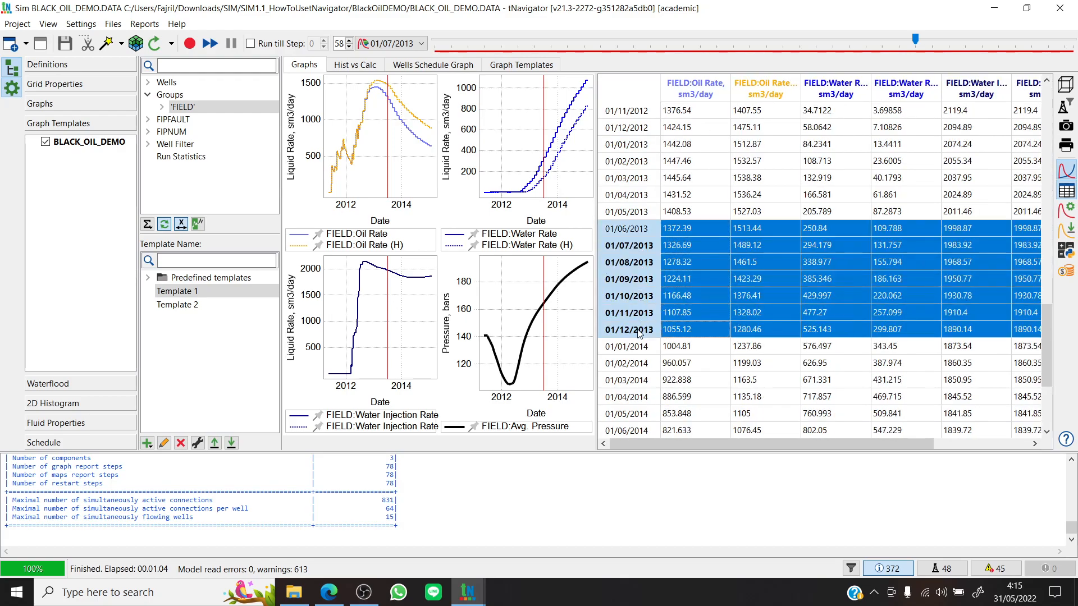
{"action": "left_click_drag", "start_coordinate": [735, 445], "coordinate": [925, 440]}
{"action": "left_click", "coordinate": [823, 364]}
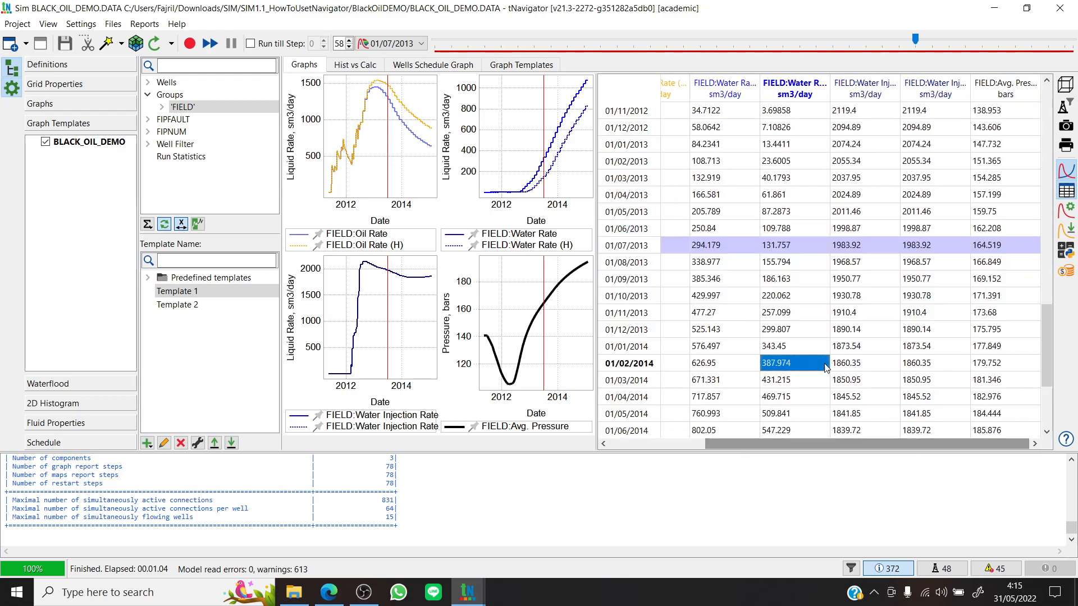
Step: Try several cell-block selections, ending with Oil Rate (H) through Water Rate (H) from 01/01/2013 to 01/01/2014
{"action": "left_click_drag", "start_coordinate": [857, 443], "coordinate": [758, 441]}
{"action": "left_click_drag", "start_coordinate": [825, 262], "coordinate": [971, 379]}
{"action": "left_click_drag", "start_coordinate": [813, 178], "coordinate": [965, 293]}
{"action": "left_click_drag", "start_coordinate": [750, 178], "coordinate": [976, 314]}
{"action": "left_click_drag", "start_coordinate": [702, 128], "coordinate": [889, 301]}
{"action": "left_click", "coordinate": [851, 342]}
{"action": "left_click_drag", "start_coordinate": [746, 145], "coordinate": [881, 338]}
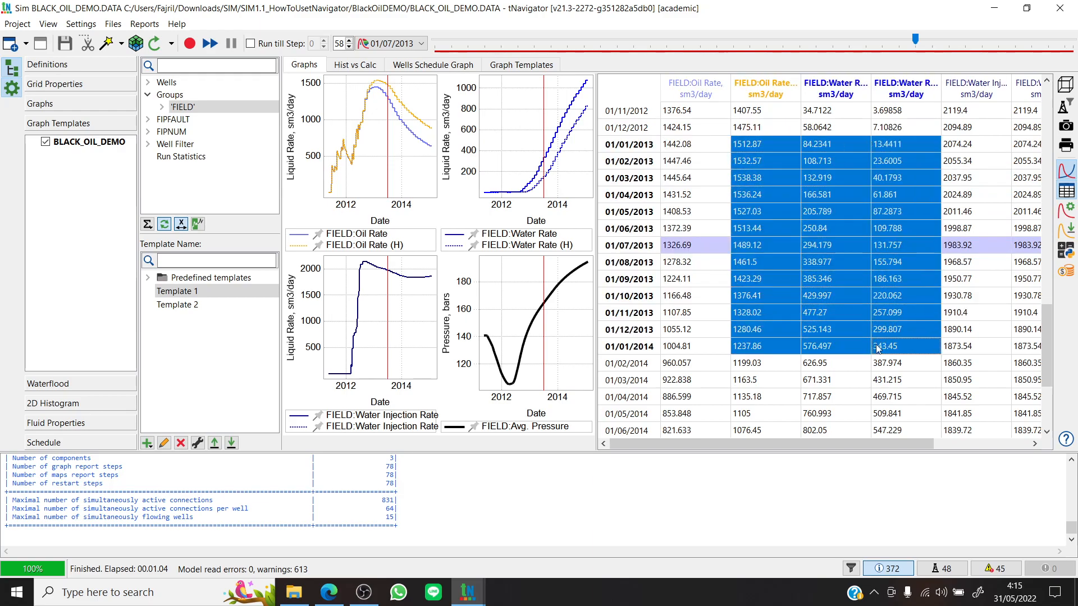
Step: Inspect individual oil and water rate cells in the 01/07/2013 row and its neighbouring rows of the results table
{"action": "left_click", "coordinate": [778, 382]}
{"action": "left_click", "coordinate": [713, 251]}
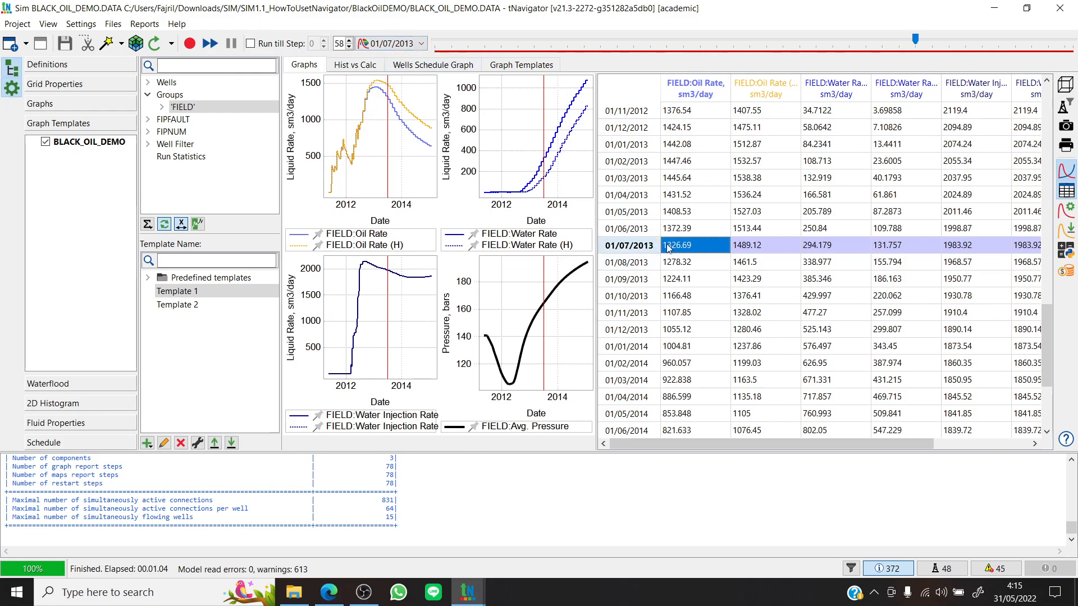
{"action": "left_click", "coordinate": [774, 280]}
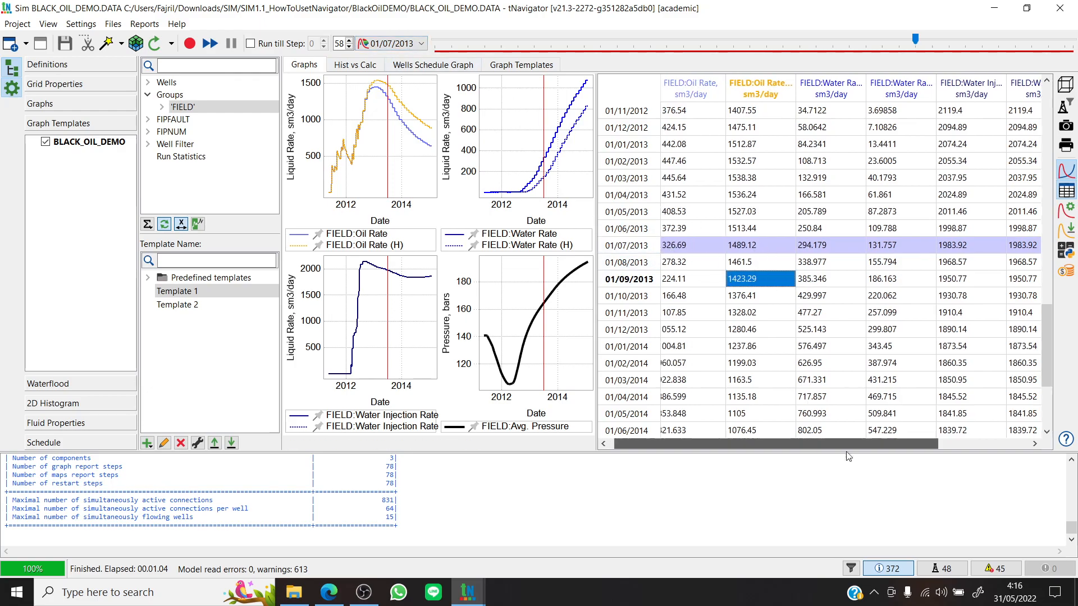
{"action": "left_click", "coordinate": [746, 249]}
{"action": "left_click", "coordinate": [843, 247]}
{"action": "left_click", "coordinate": [840, 296]}
{"action": "left_click", "coordinate": [752, 250]}
{"action": "left_click", "coordinate": [747, 268]}
{"action": "left_click", "coordinate": [696, 247]}
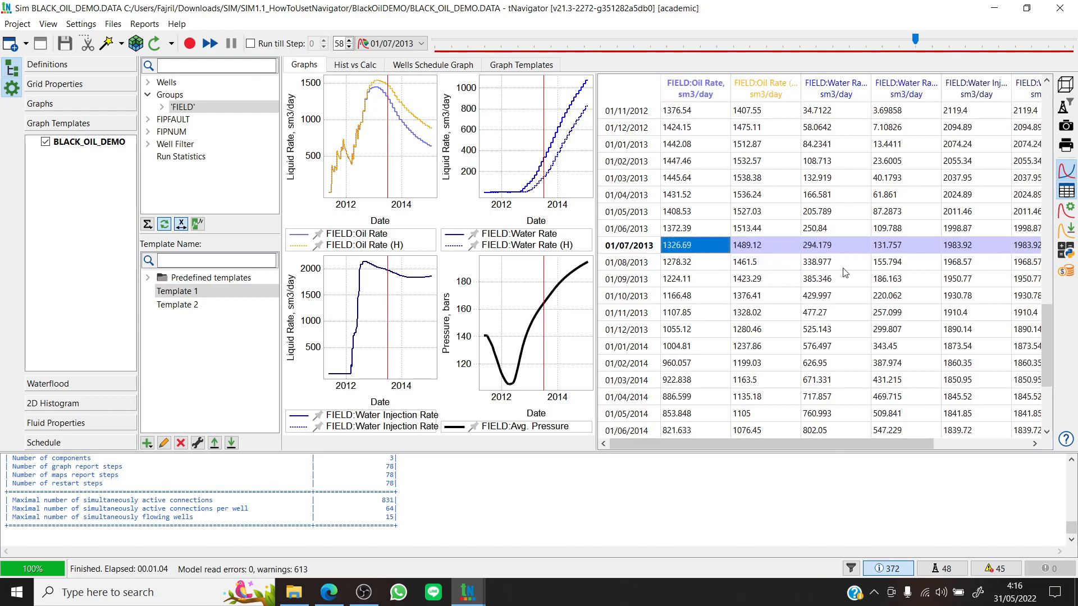
{"action": "left_click", "coordinate": [937, 251]}
{"action": "mouse_move", "coordinate": [868, 443]}
{"action": "left_mouse_down"}
{"action": "mouse_move", "coordinate": [948, 451]}
{"action": "mouse_move", "coordinate": [864, 445]}
{"action": "left_mouse_up"}
{"action": "left_click", "coordinate": [810, 267]}
{"action": "left_click", "coordinate": [770, 308]}
Step: Set the time step to 01/12/2012 and examine the results table's rows and its columns through Avg. Pressure
{"action": "left_click_drag", "start_coordinate": [916, 36], "coordinate": [857, 39]}
{"action": "left_click", "coordinate": [713, 231]}
{"action": "scroll", "coordinate": [768, 262], "scroll_direction": "up", "scroll_amount": 5}
{"action": "left_click", "coordinate": [752, 312]}
{"action": "scroll", "coordinate": [751, 312], "scroll_direction": "down", "scroll_amount": 7}
{"action": "scroll", "coordinate": [945, 262], "scroll_direction": "up", "scroll_amount": 8}
{"action": "scroll", "coordinate": [947, 264], "scroll_direction": "up", "scroll_amount": 9}
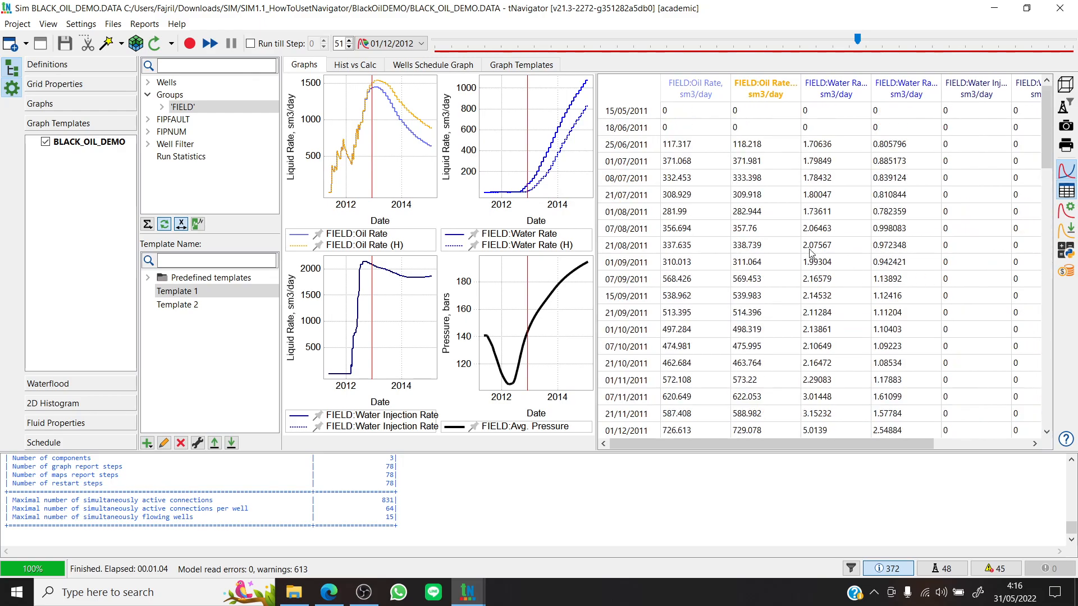
{"action": "mouse_move", "coordinate": [1047, 144]}
{"action": "left_mouse_down"}
{"action": "mouse_move", "coordinate": [1051, 397]}
{"action": "mouse_move", "coordinate": [1047, 123]}
{"action": "left_mouse_up"}
{"action": "left_click_drag", "start_coordinate": [810, 443], "coordinate": [905, 443]}
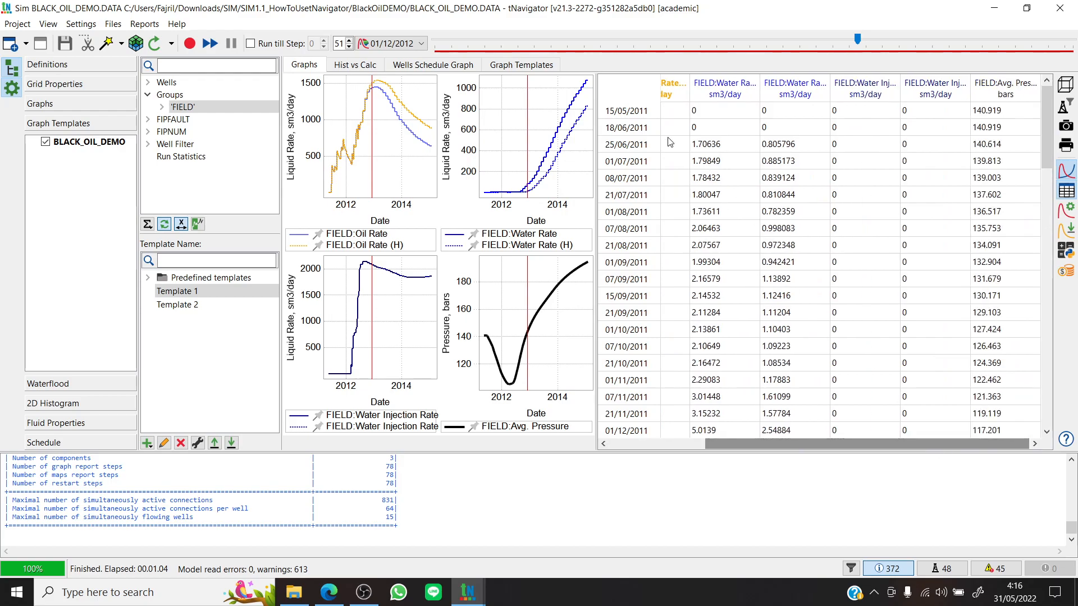
{"action": "scroll", "coordinate": [736, 240], "scroll_direction": "down", "scroll_amount": 12}
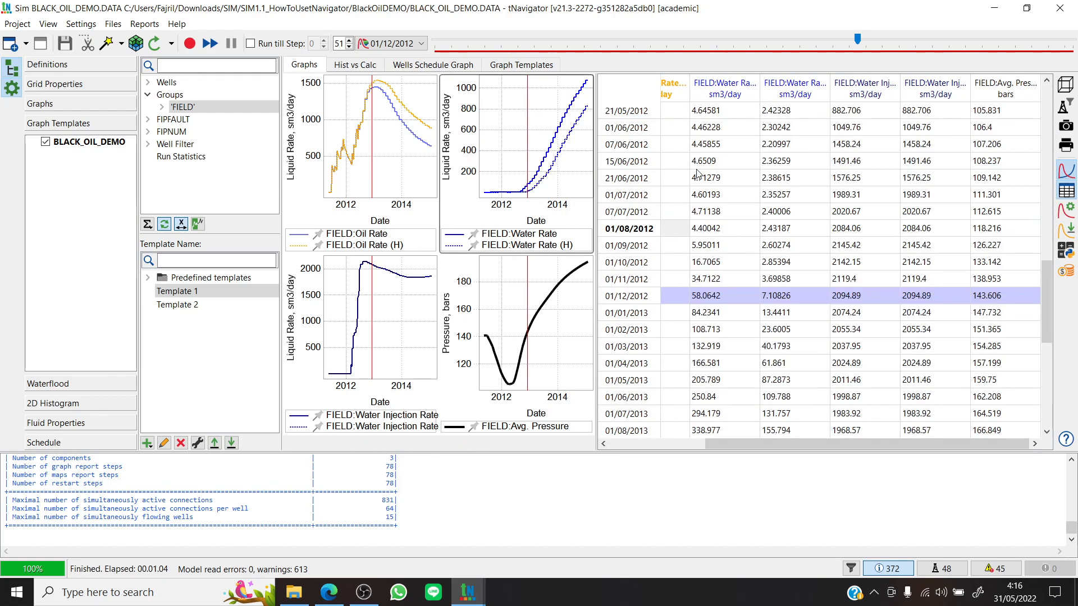
{"action": "scroll", "coordinate": [696, 174], "scroll_direction": "up", "scroll_amount": 2}
Step: Set the time step to 15/05/2011 and copy the entire results table with its dates and headers
{"action": "left_click_drag", "start_coordinate": [855, 43], "coordinate": [409, 50]}
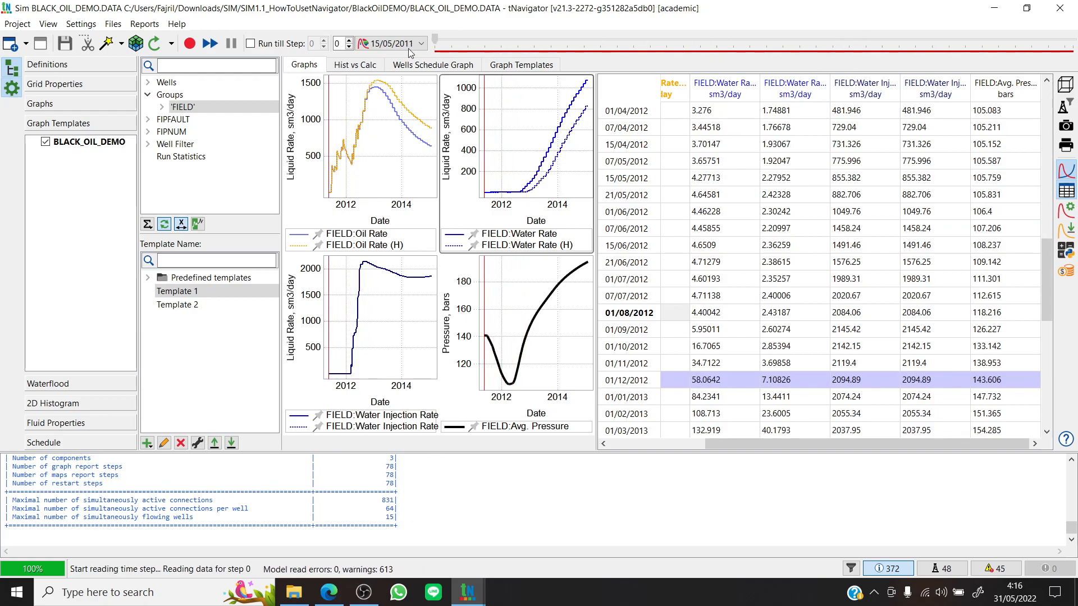
{"action": "scroll", "coordinate": [997, 318], "scroll_direction": "up", "scroll_amount": 11}
{"action": "left_click_drag", "start_coordinate": [867, 443], "coordinate": [771, 443]}
{"action": "left_click", "coordinate": [621, 97]}
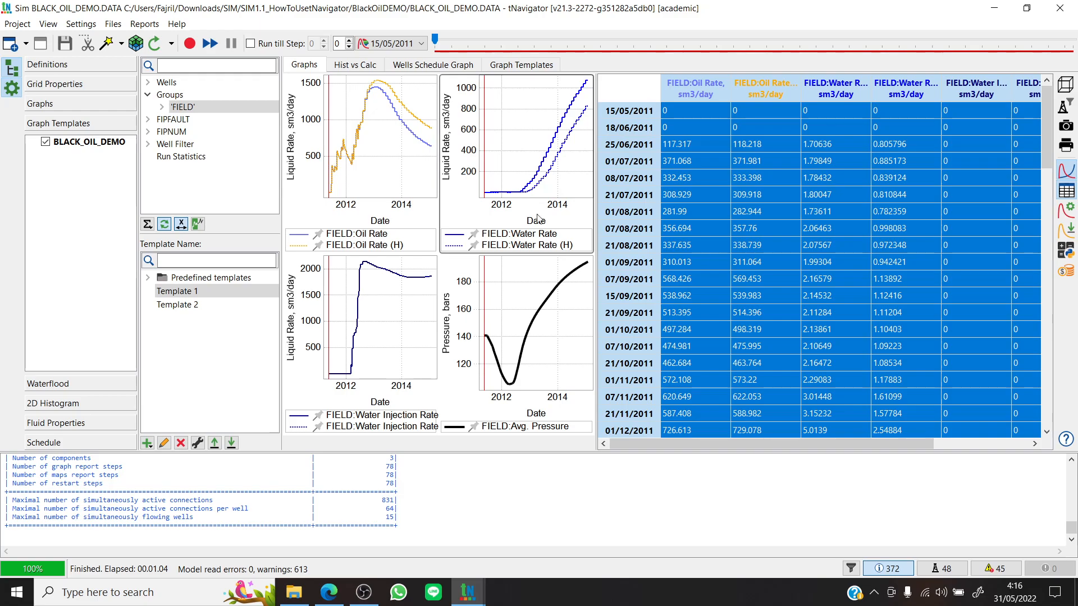
Step: Open a blank workbook in Excel, paste the copied results table at A1, and fit column A's width to the dates
{"action": "left_click", "coordinate": [149, 598]}
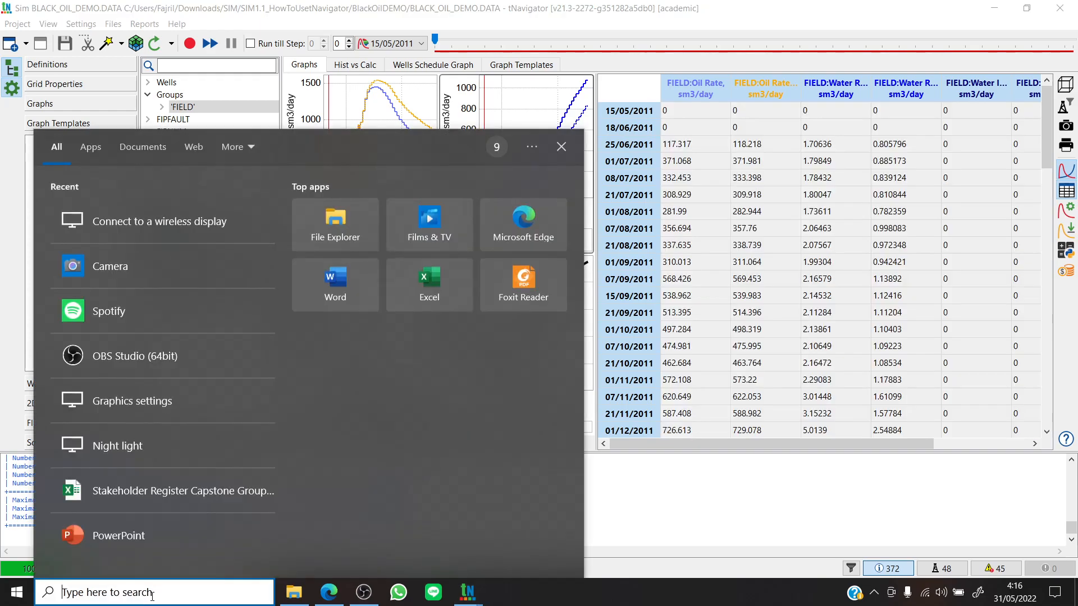
{"action": "left_click", "coordinate": [455, 295]}
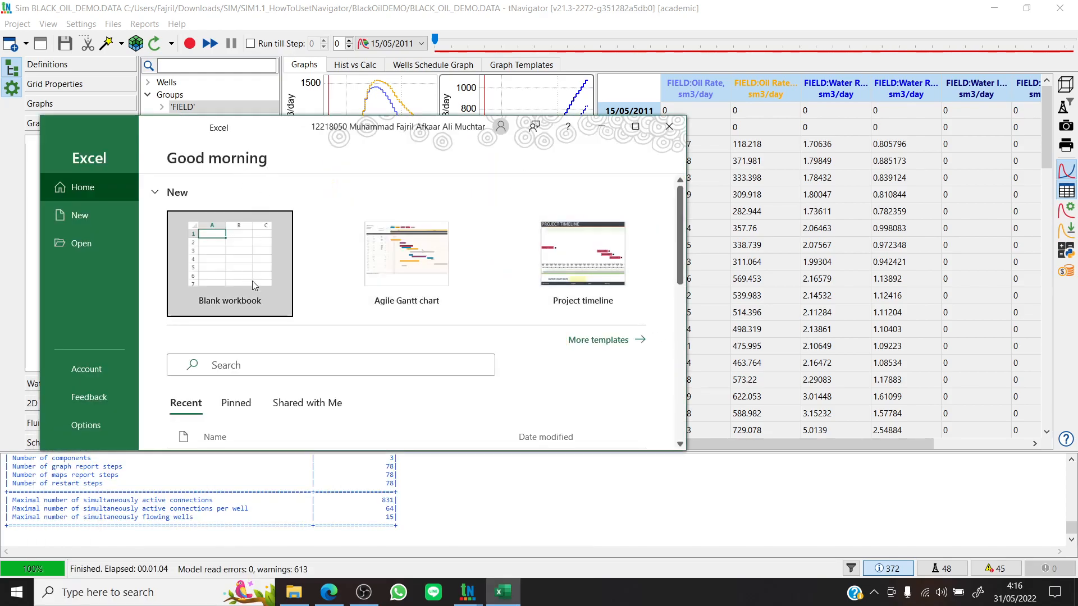
{"action": "left_click", "coordinate": [254, 284]}
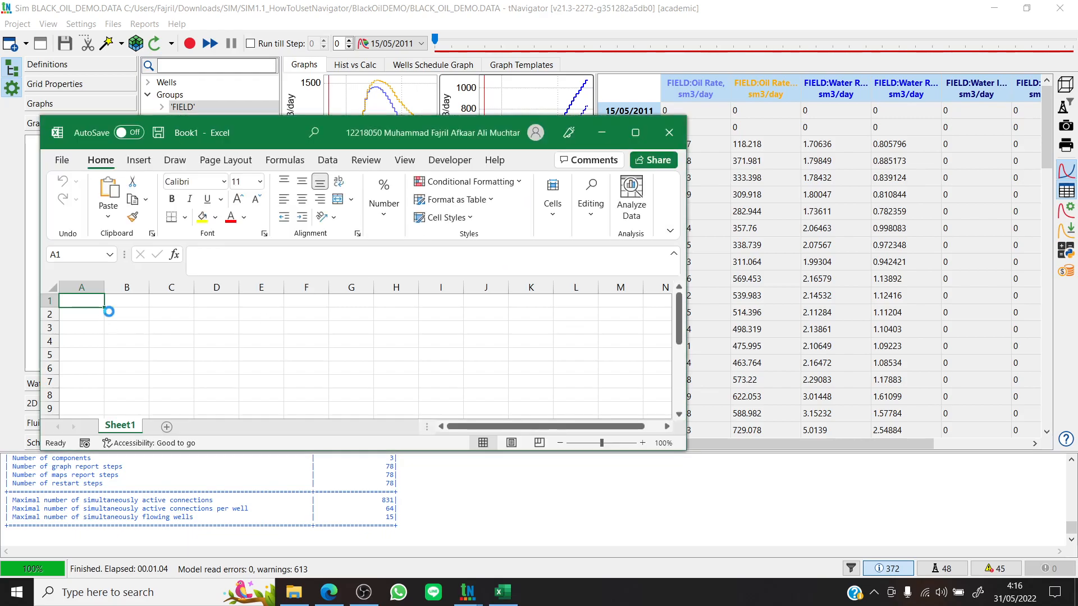
{"action": "key", "text": "ctrl+v"}
{"action": "left_click", "coordinate": [155, 333]}
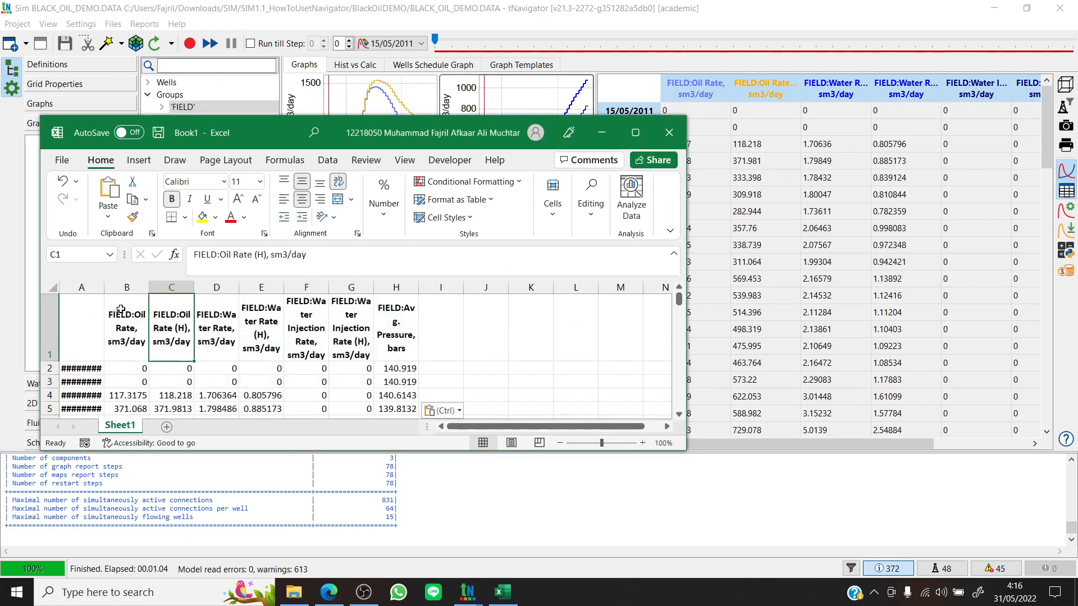
{"action": "double_click", "coordinate": [102, 284]}
Step: Examine the pasted results through all their dates and select a block of cells across the data columns
{"action": "left_click", "coordinate": [258, 331]}
{"action": "scroll", "coordinate": [381, 375], "scroll_direction": "down", "scroll_amount": 13}
{"action": "scroll", "coordinate": [380, 374], "scroll_direction": "down", "scroll_amount": 20}
{"action": "scroll", "coordinate": [381, 370], "scroll_direction": "up", "scroll_amount": 20}
{"action": "scroll", "coordinate": [402, 358], "scroll_direction": "down", "scroll_amount": 8}
{"action": "scroll", "coordinate": [396, 355], "scroll_direction": "down", "scroll_amount": 15}
{"action": "scroll", "coordinate": [396, 355], "scroll_direction": "up", "scroll_amount": 20}
{"action": "left_click", "coordinate": [158, 321]}
{"action": "left_click_drag", "start_coordinate": [106, 323], "coordinate": [413, 393]}
{"action": "scroll", "coordinate": [434, 373], "scroll_direction": "down", "scroll_amount": 8}
Step: Close the Excel workbook without saving it and return to the tNavigator graph templates
{"action": "left_click", "coordinate": [482, 354]}
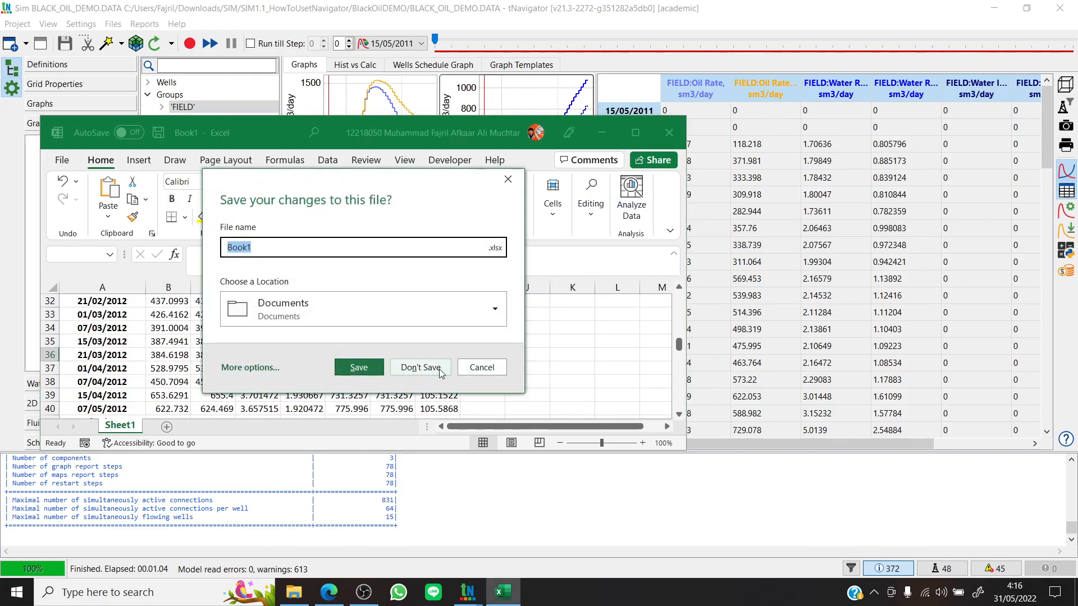
{"action": "left_click", "coordinate": [439, 368]}
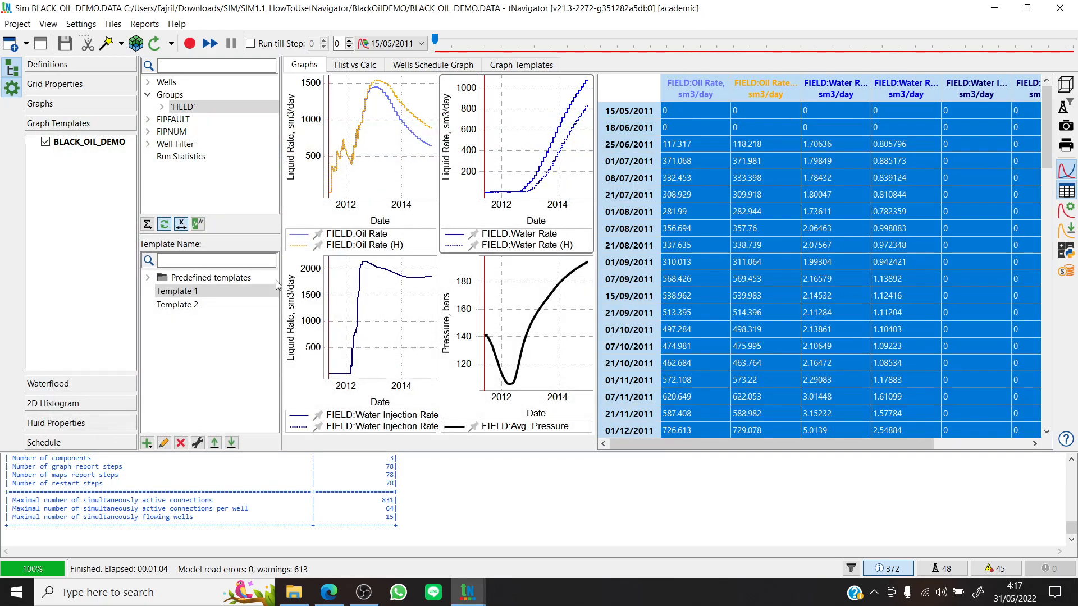
{"action": "left_click", "coordinate": [250, 359]}
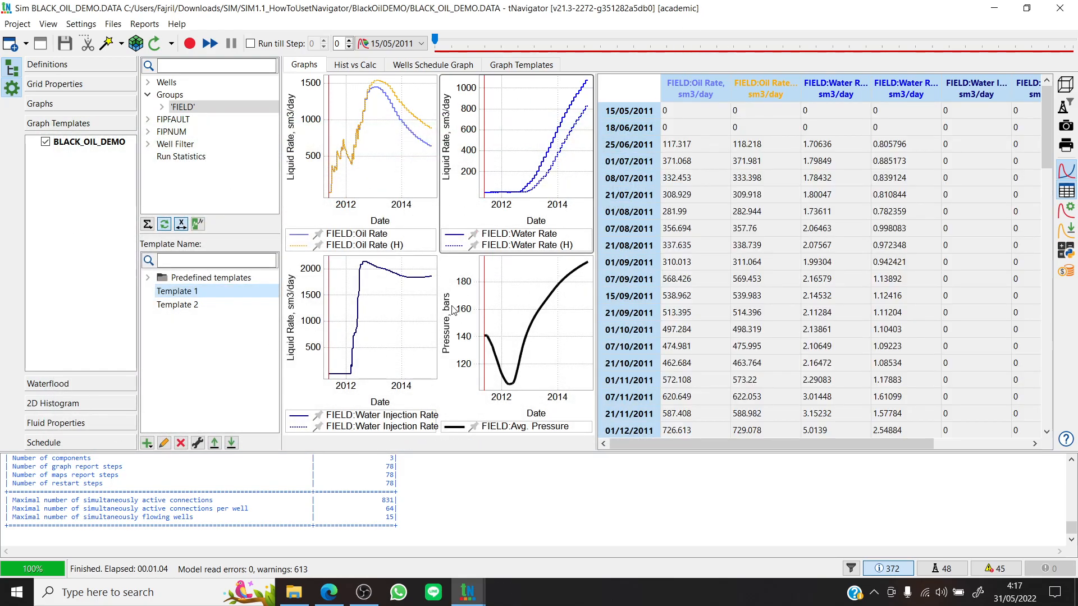